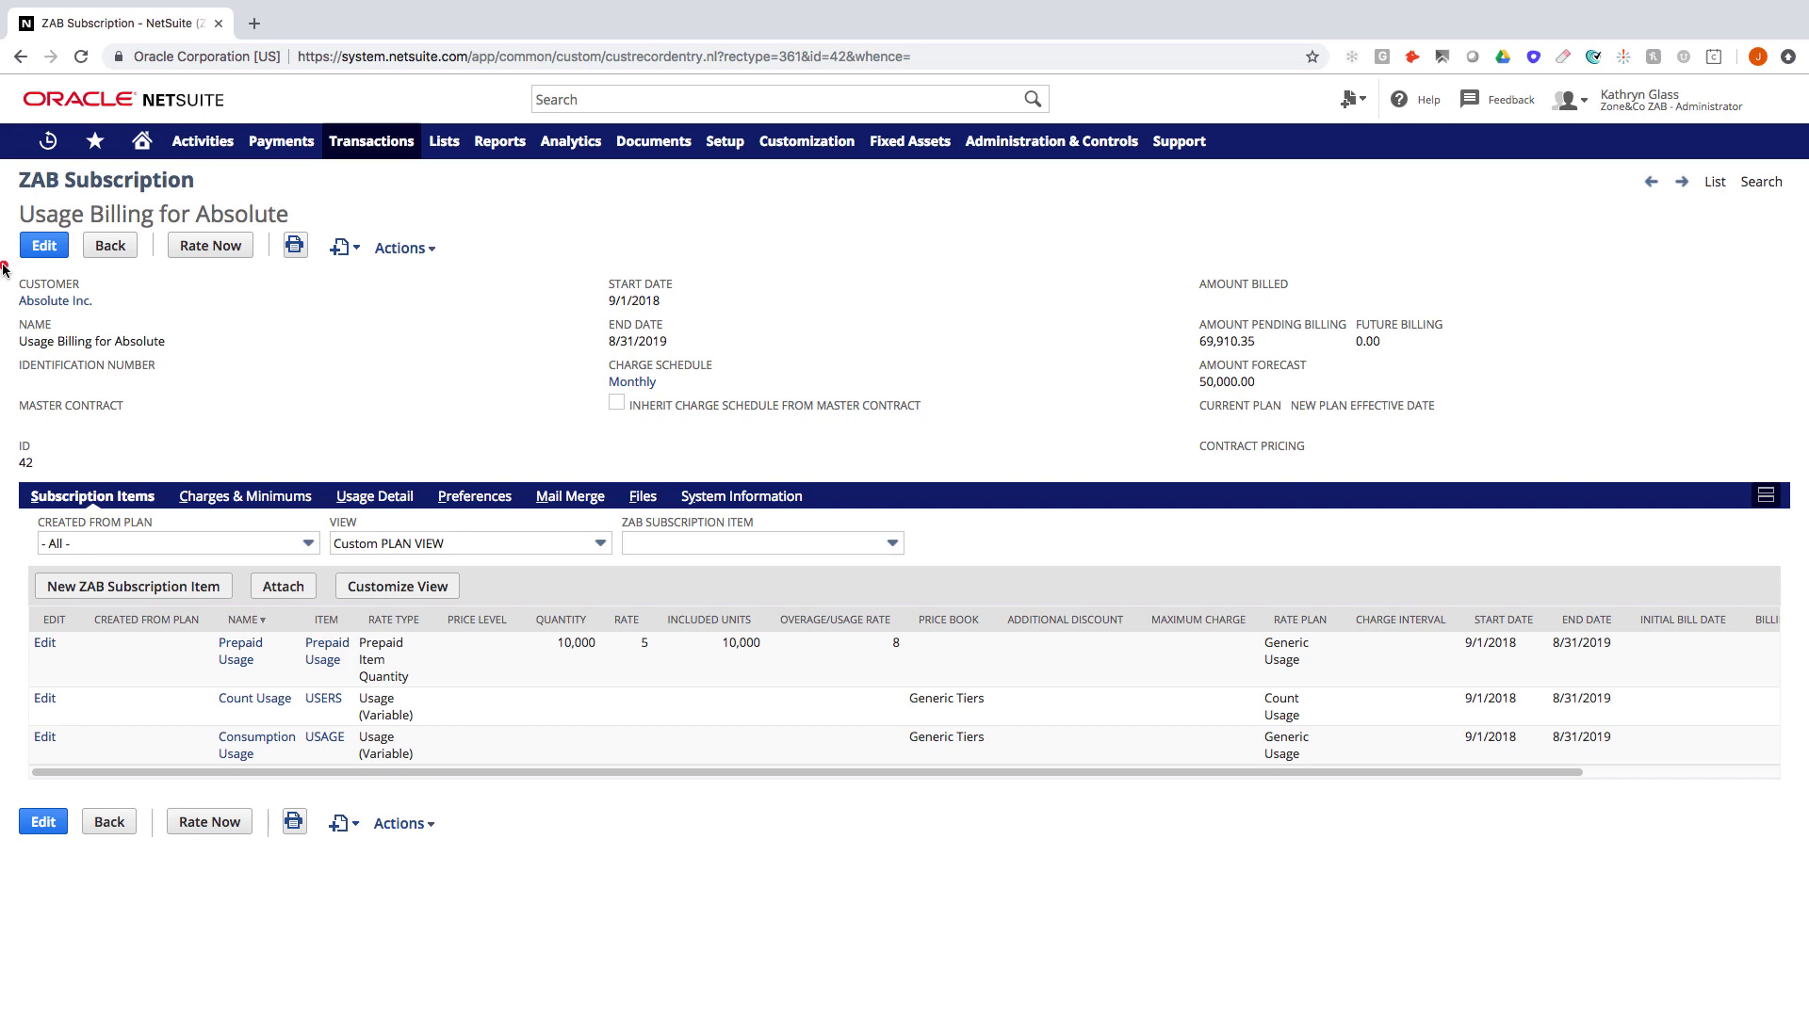
- Start a new ZAB Subscription Item from the Absolute Inc. subscription's Subscription Items list
left_click_drag(7, 268, 149, 313)
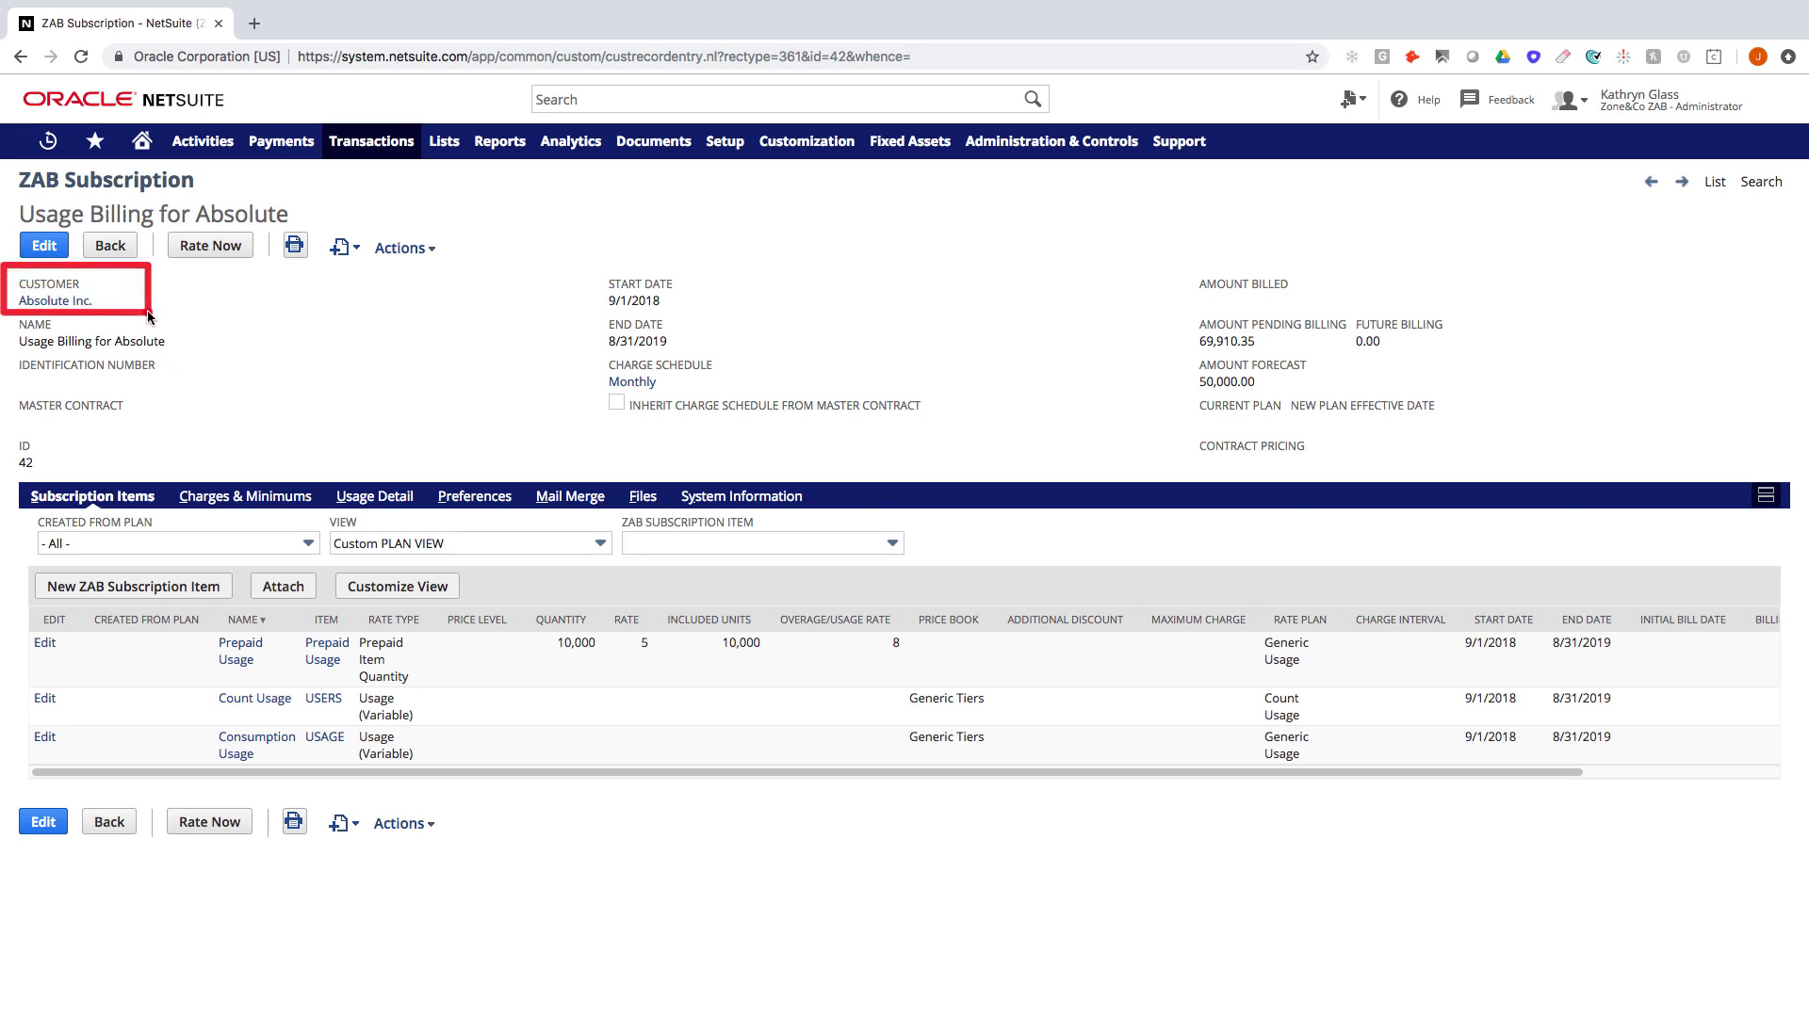
left_click_drag(587, 264, 708, 352)
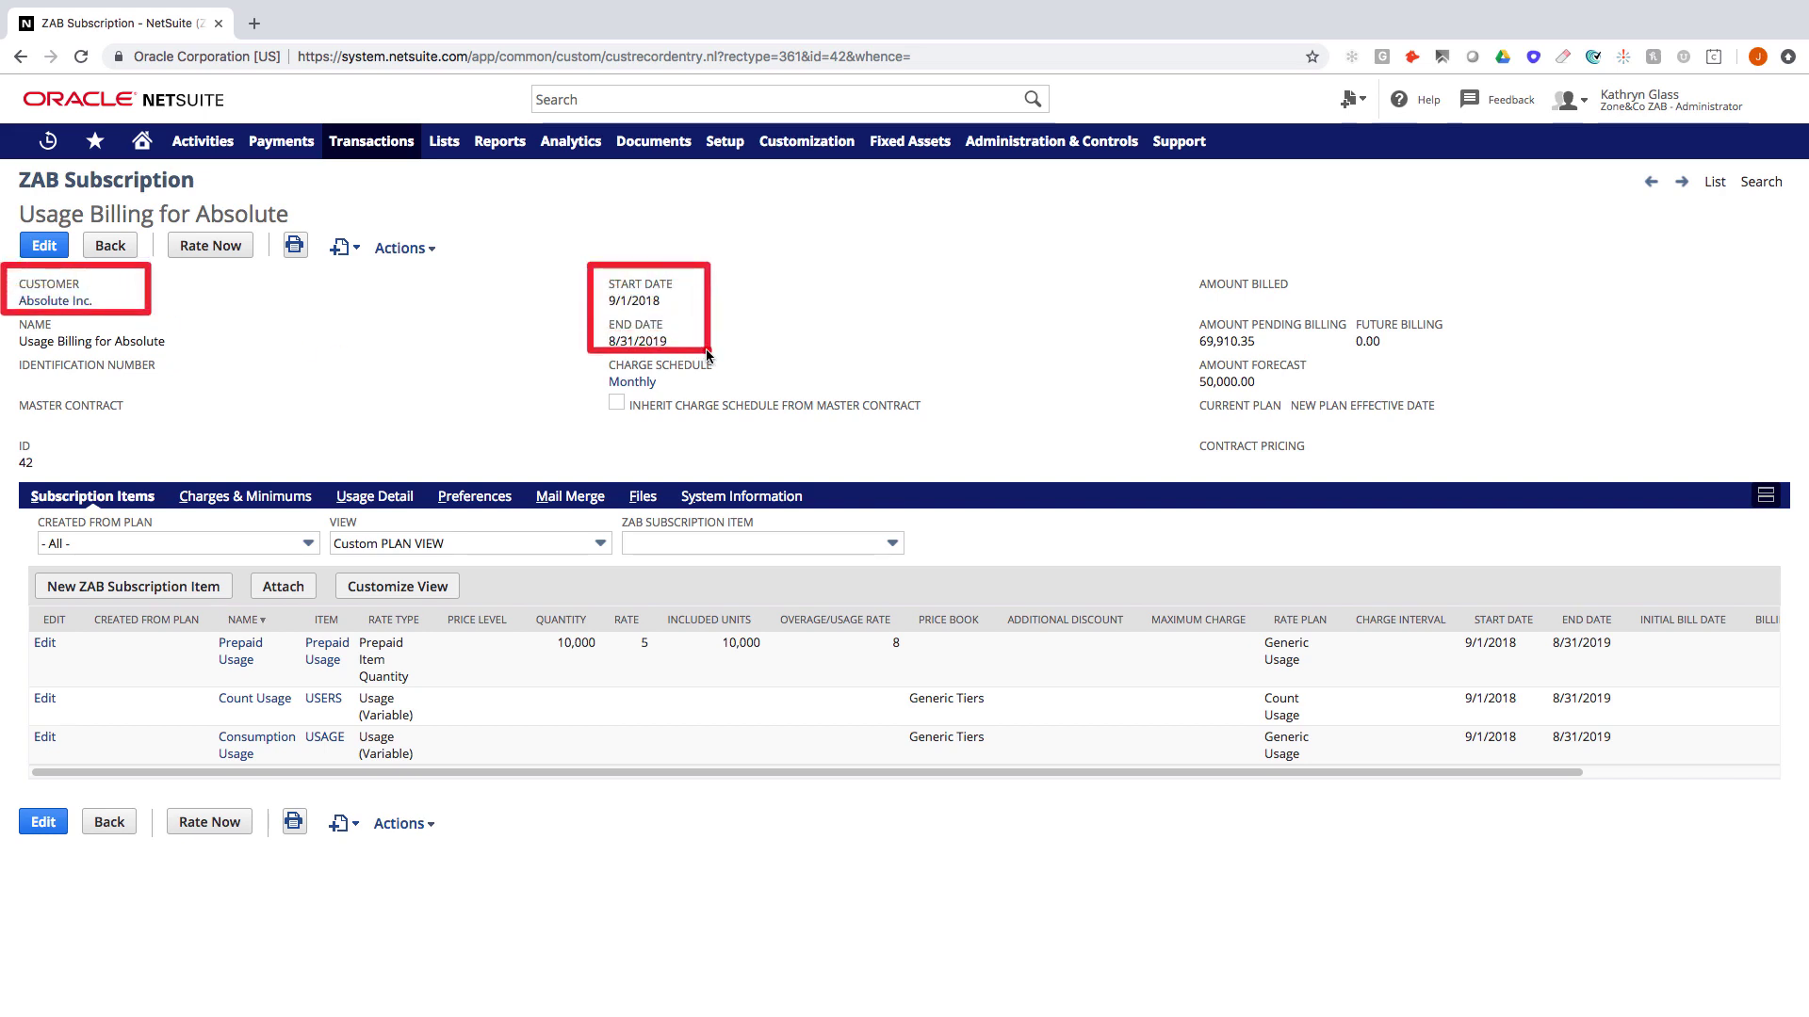
mouse_move(206, 605)
left_mouse_down()
mouse_move(273, 671)
mouse_move(302, 777)
left_mouse_up()
left_click(187, 594)
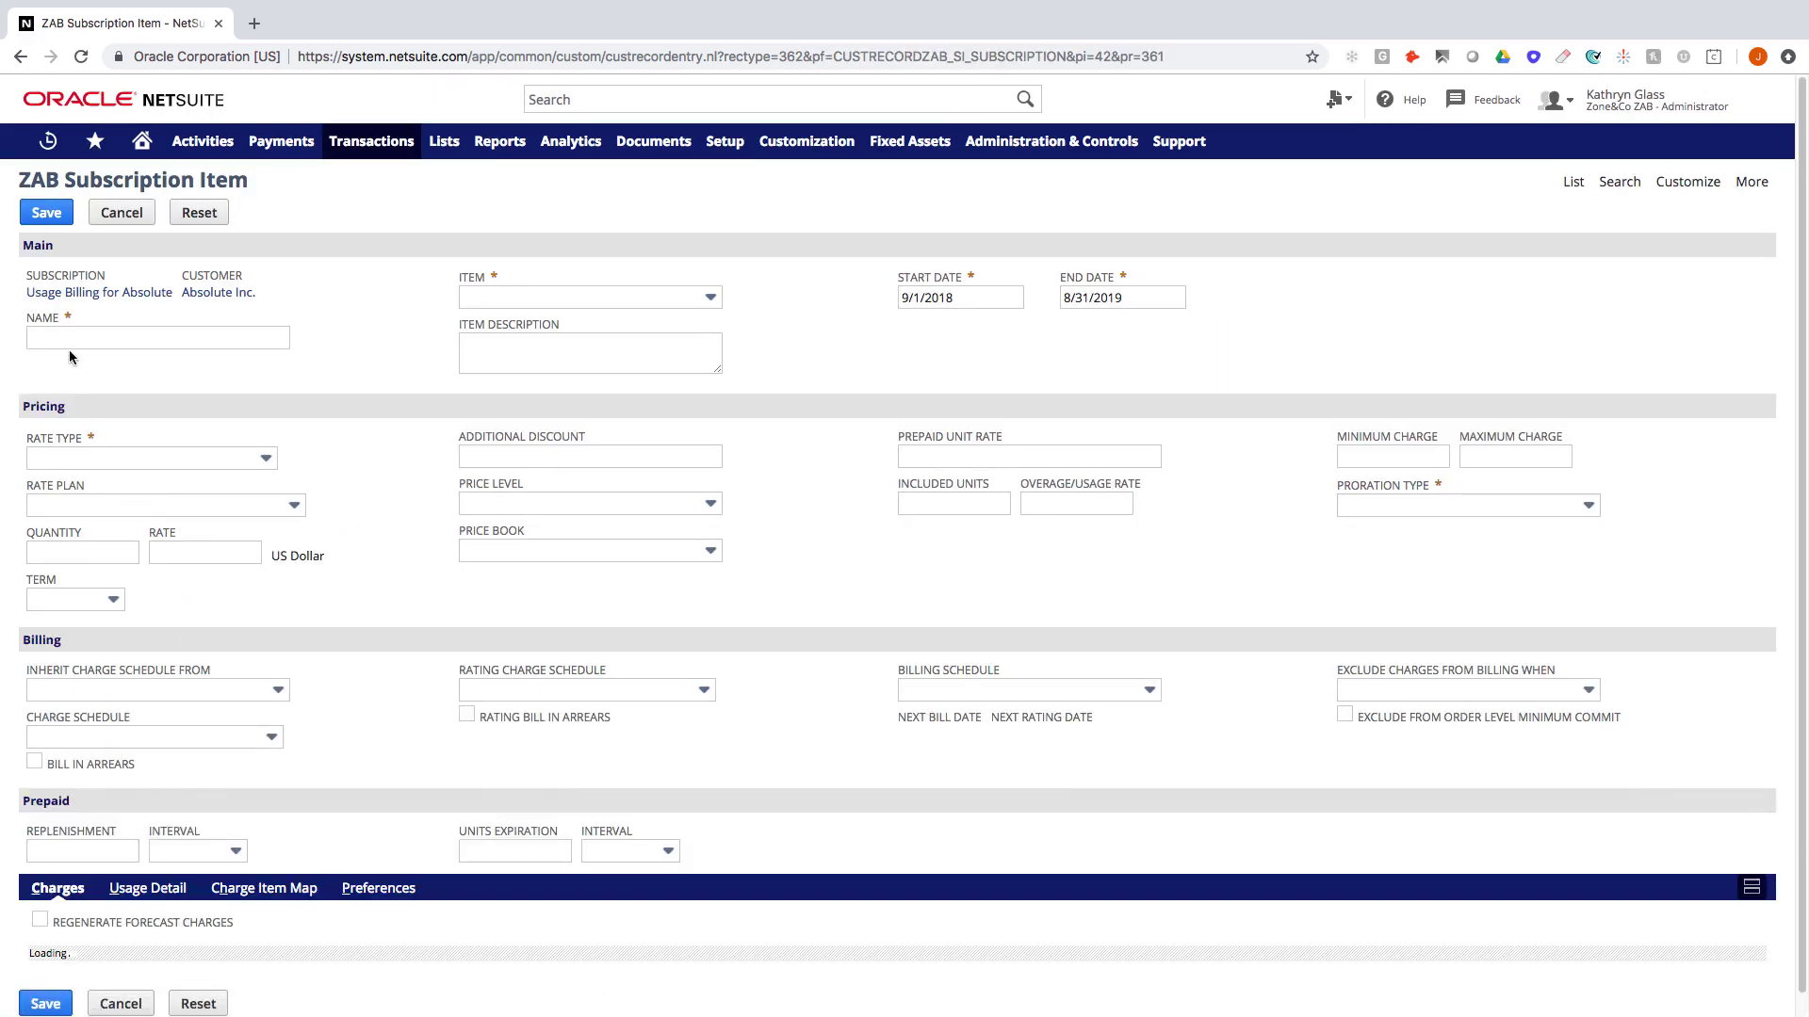
- Name the item 'Min Commit Test 1', use Min Commit Usage, and keep Fixed (Recurring) & Usage (Variable)
left_click(65, 337)
type("Min Commit")
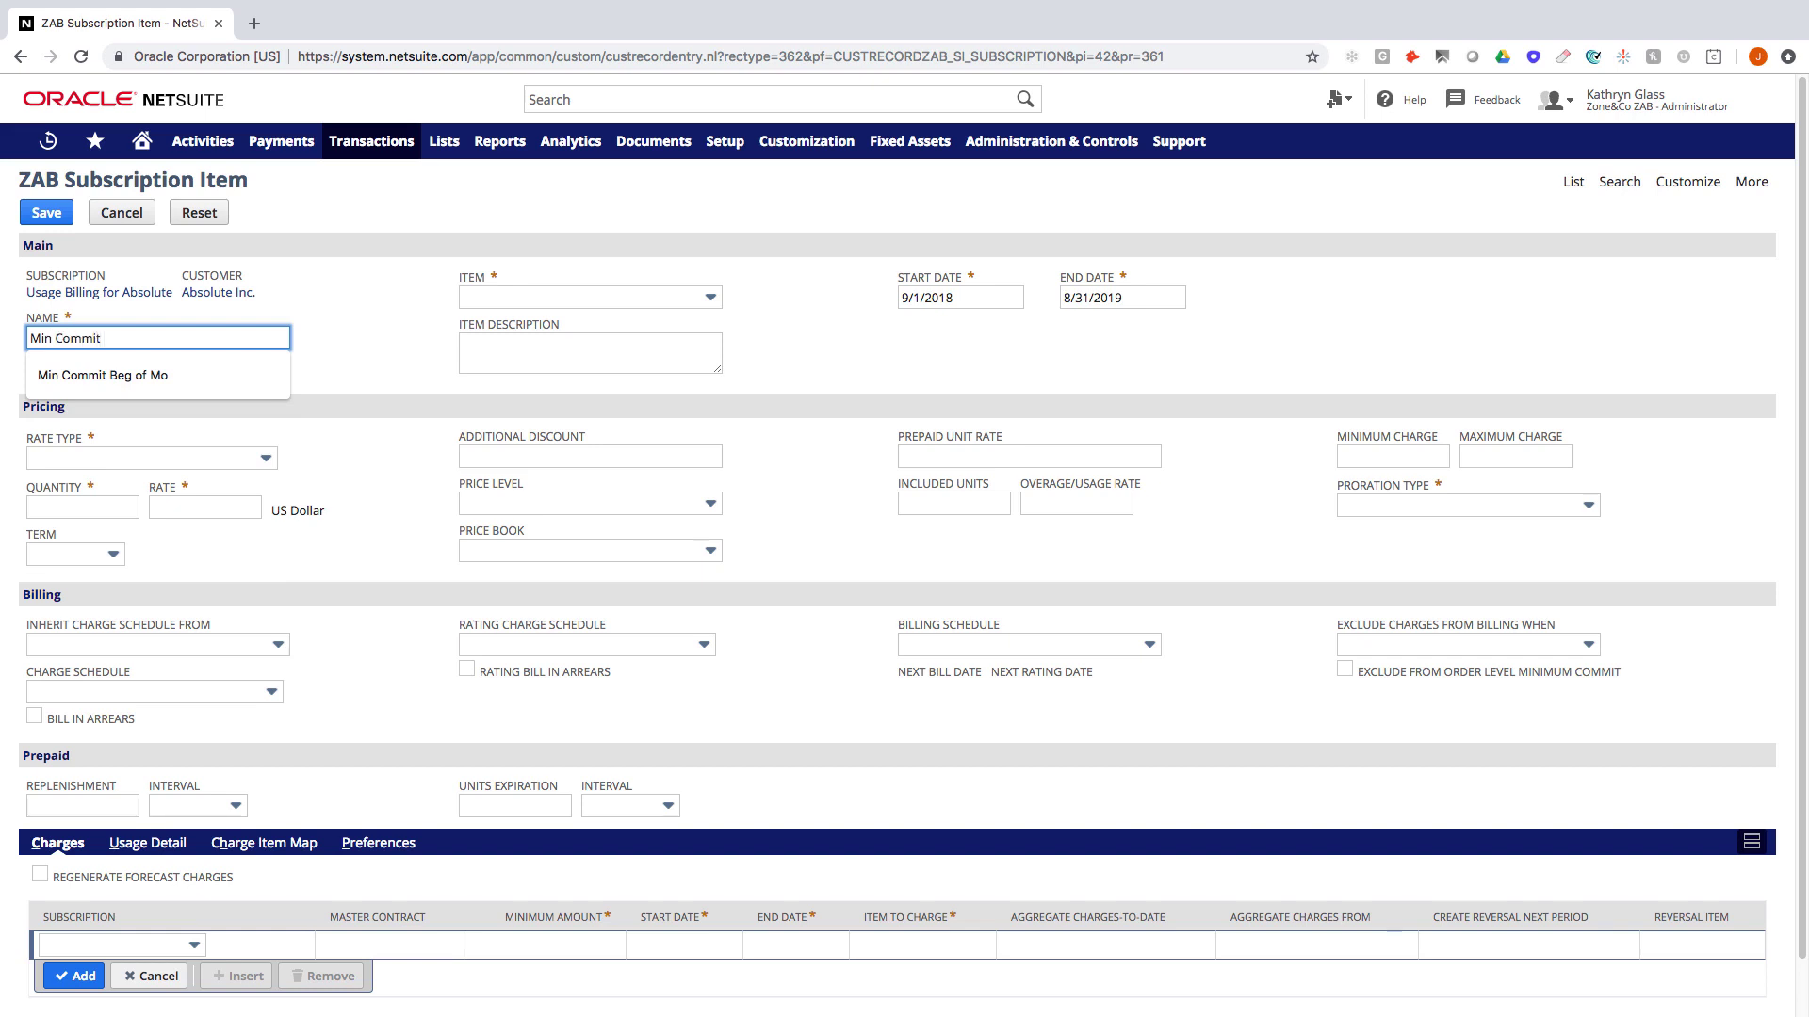
type(" Test 1")
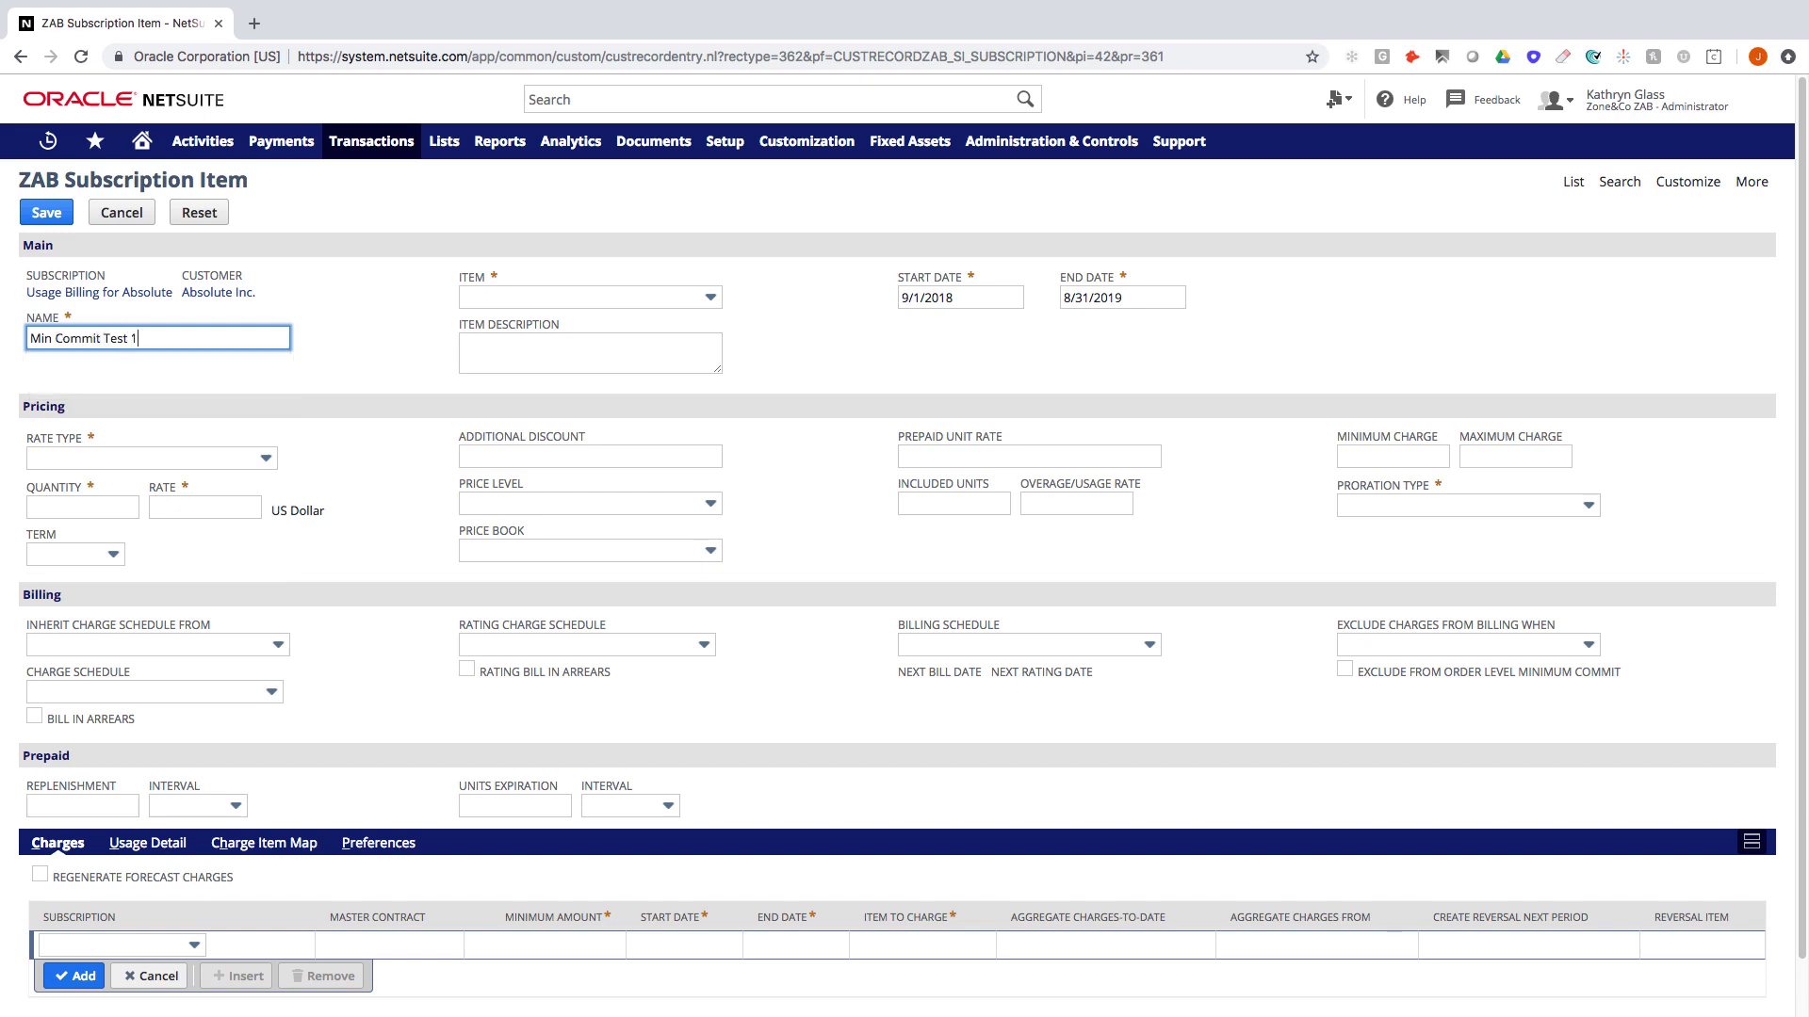
left_click(569, 296)
type("Min Commit Usage")
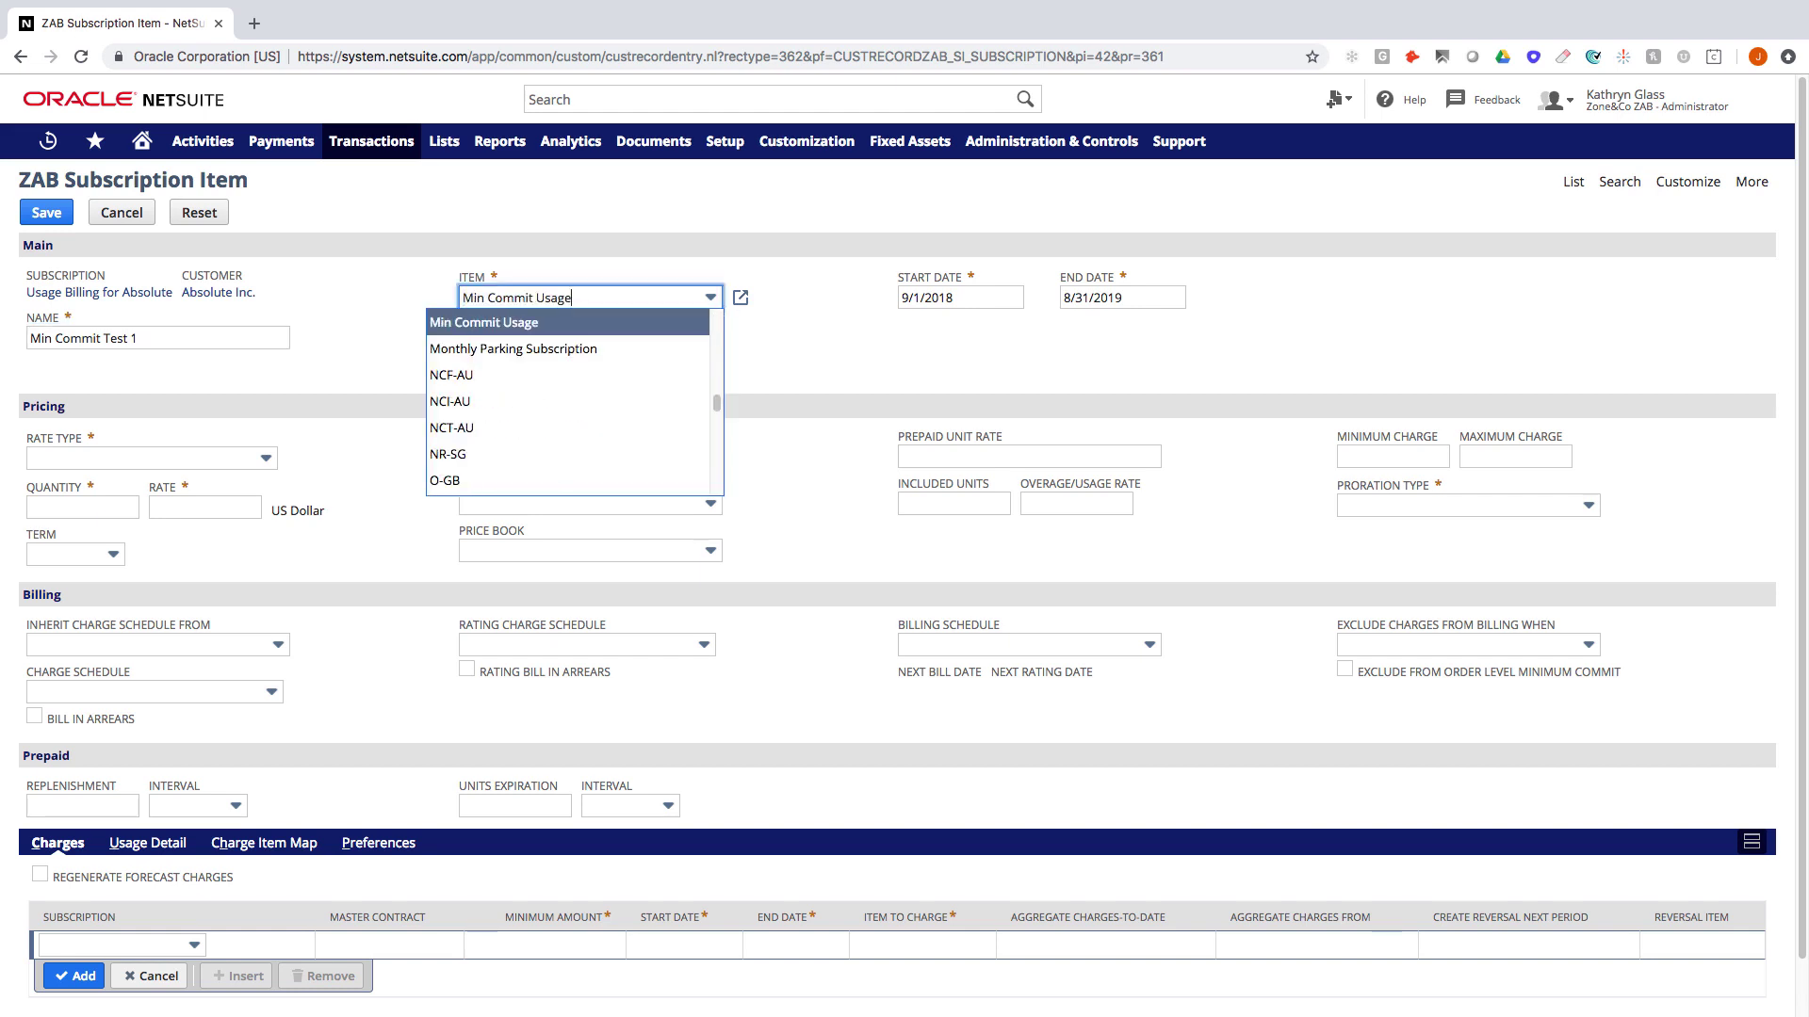
left_click(519, 324)
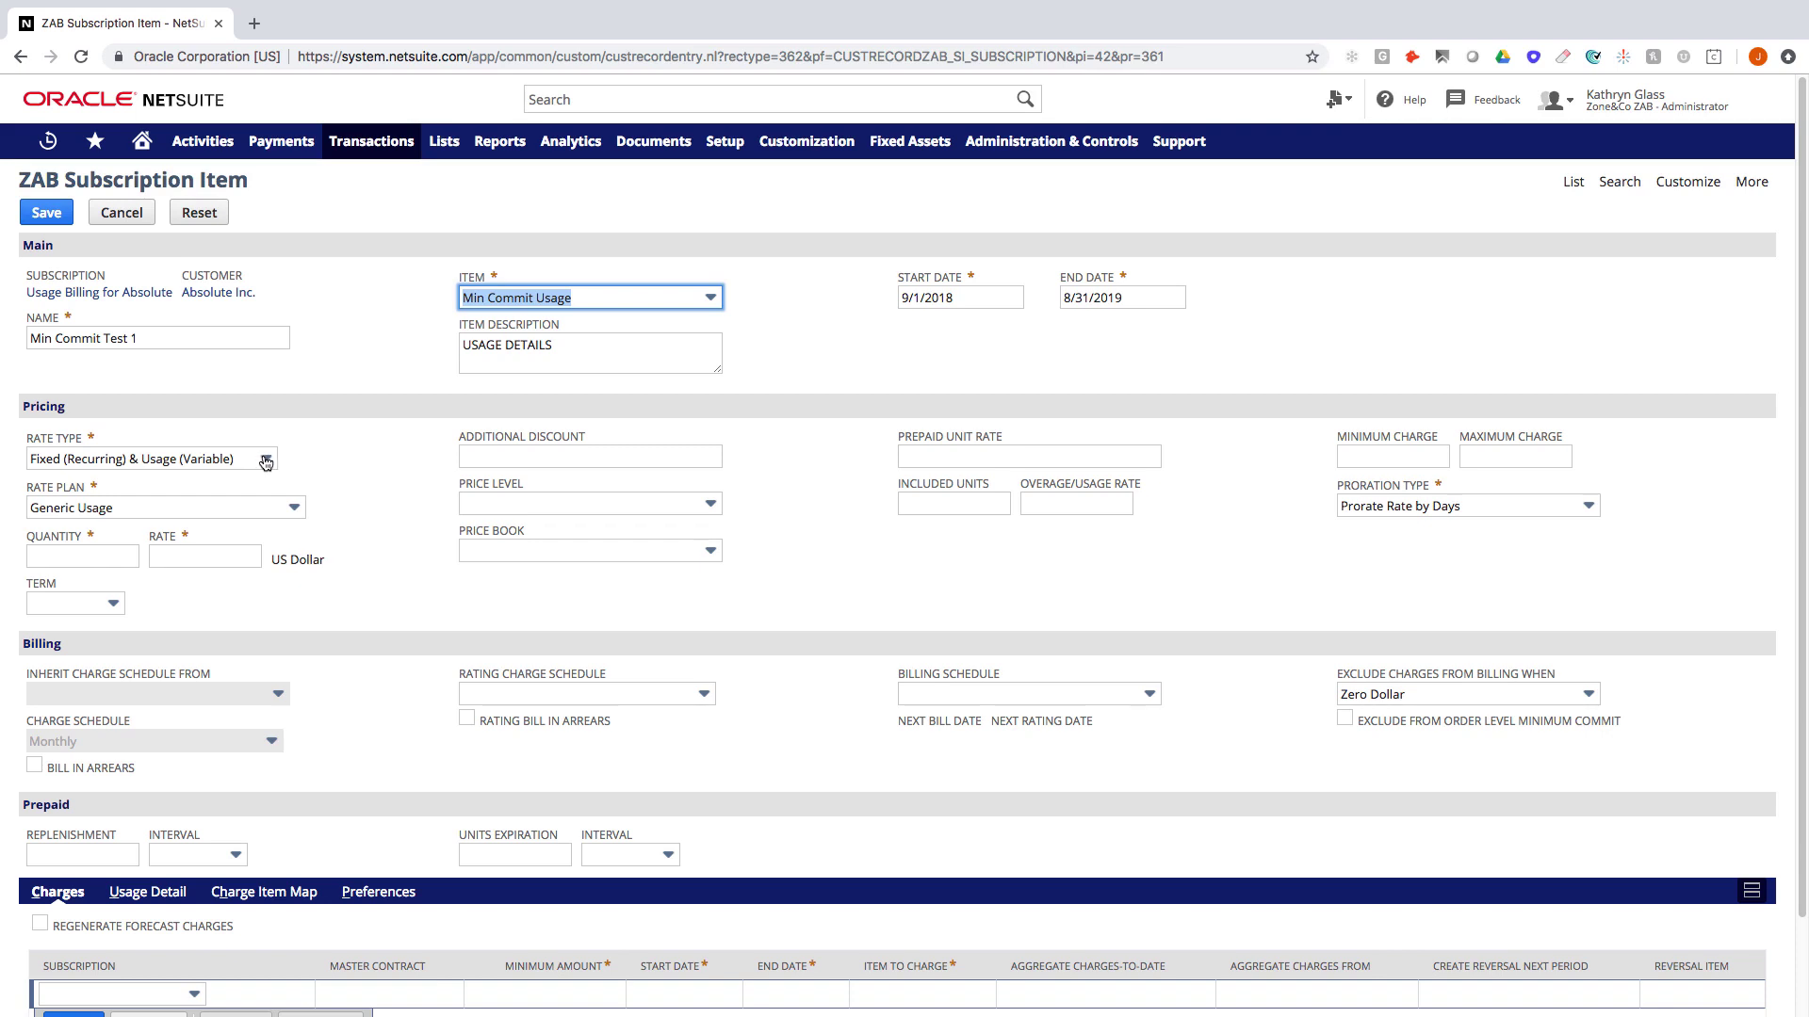
left_click(266, 460)
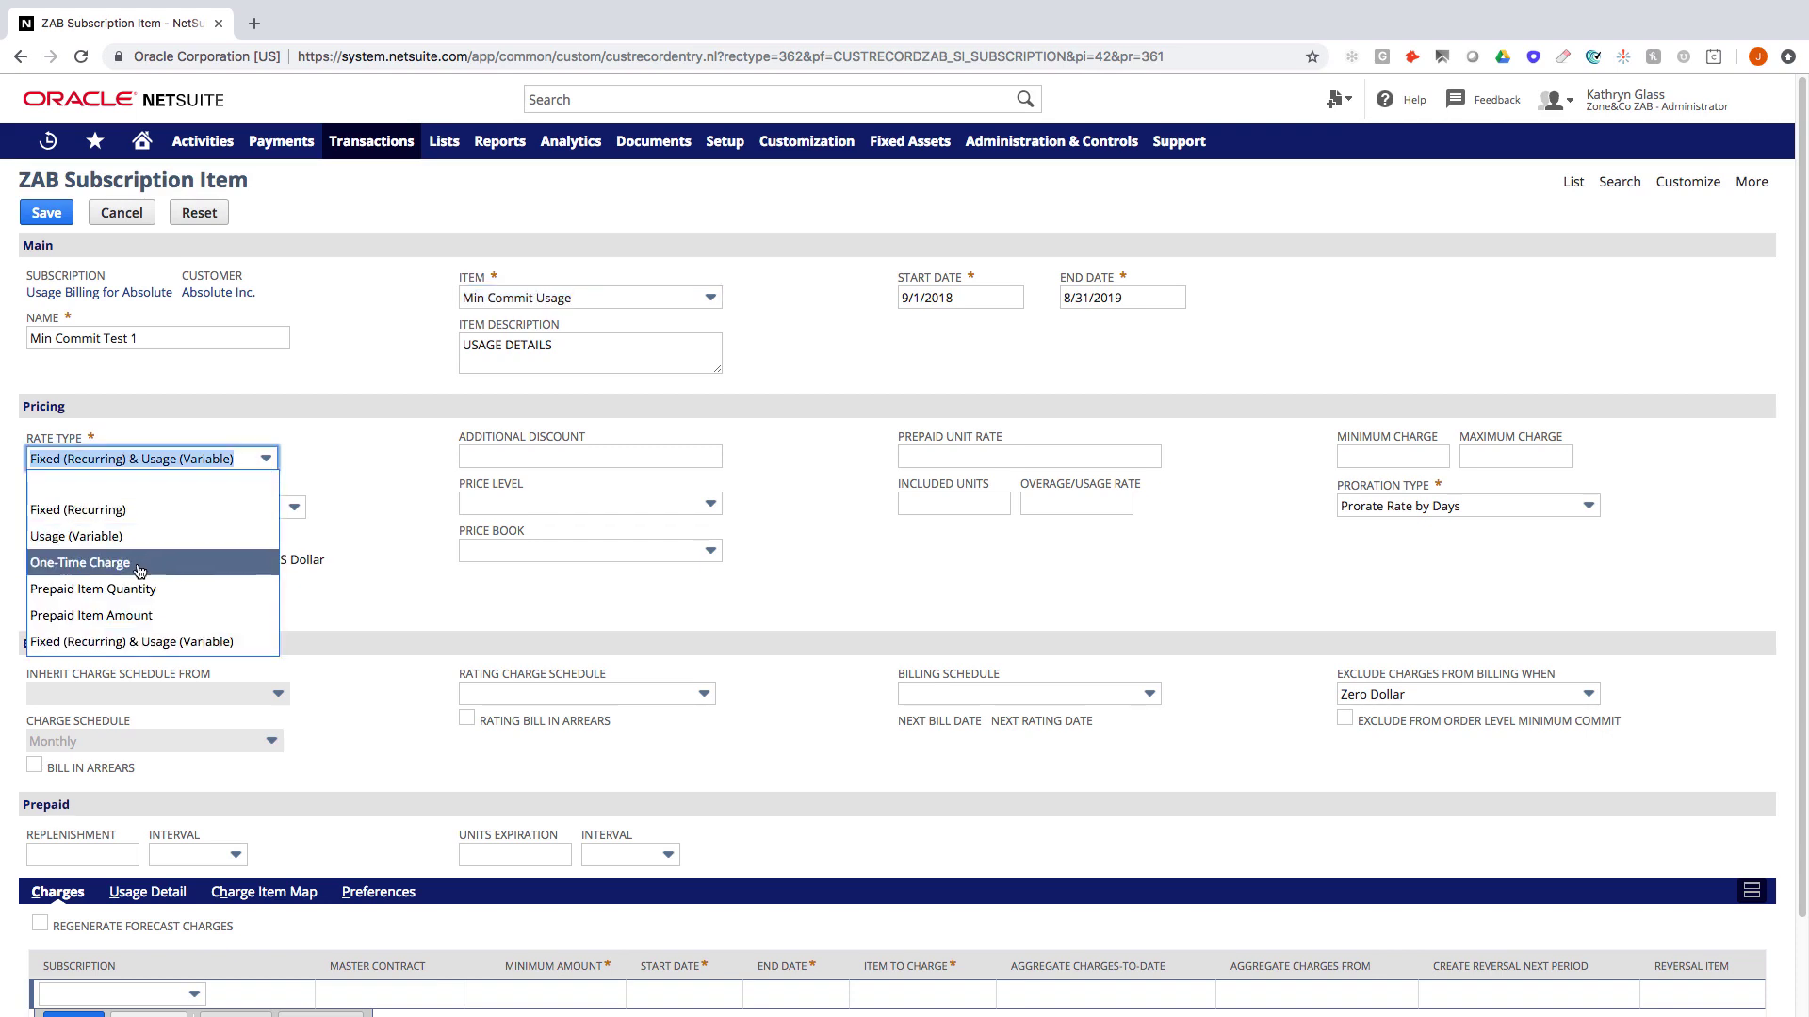
left_click(119, 644)
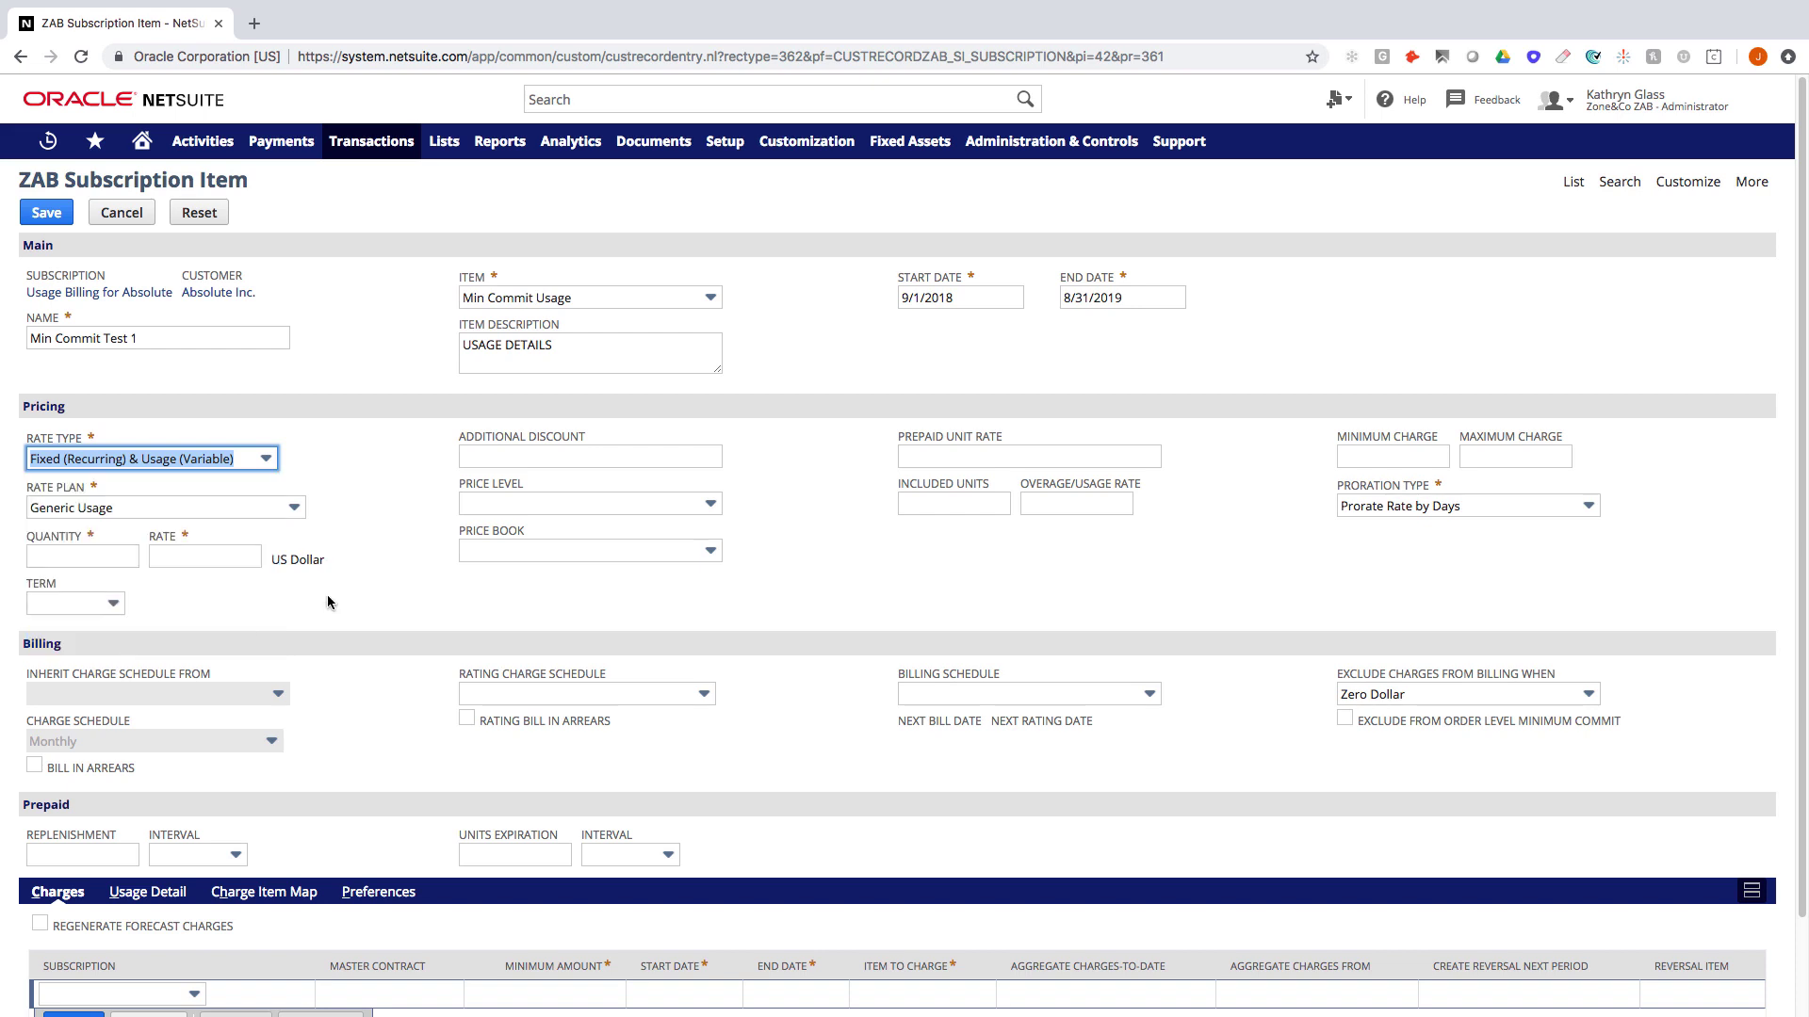
- Set the item quantity to 1 and the rate to 5,000
left_click(98, 560)
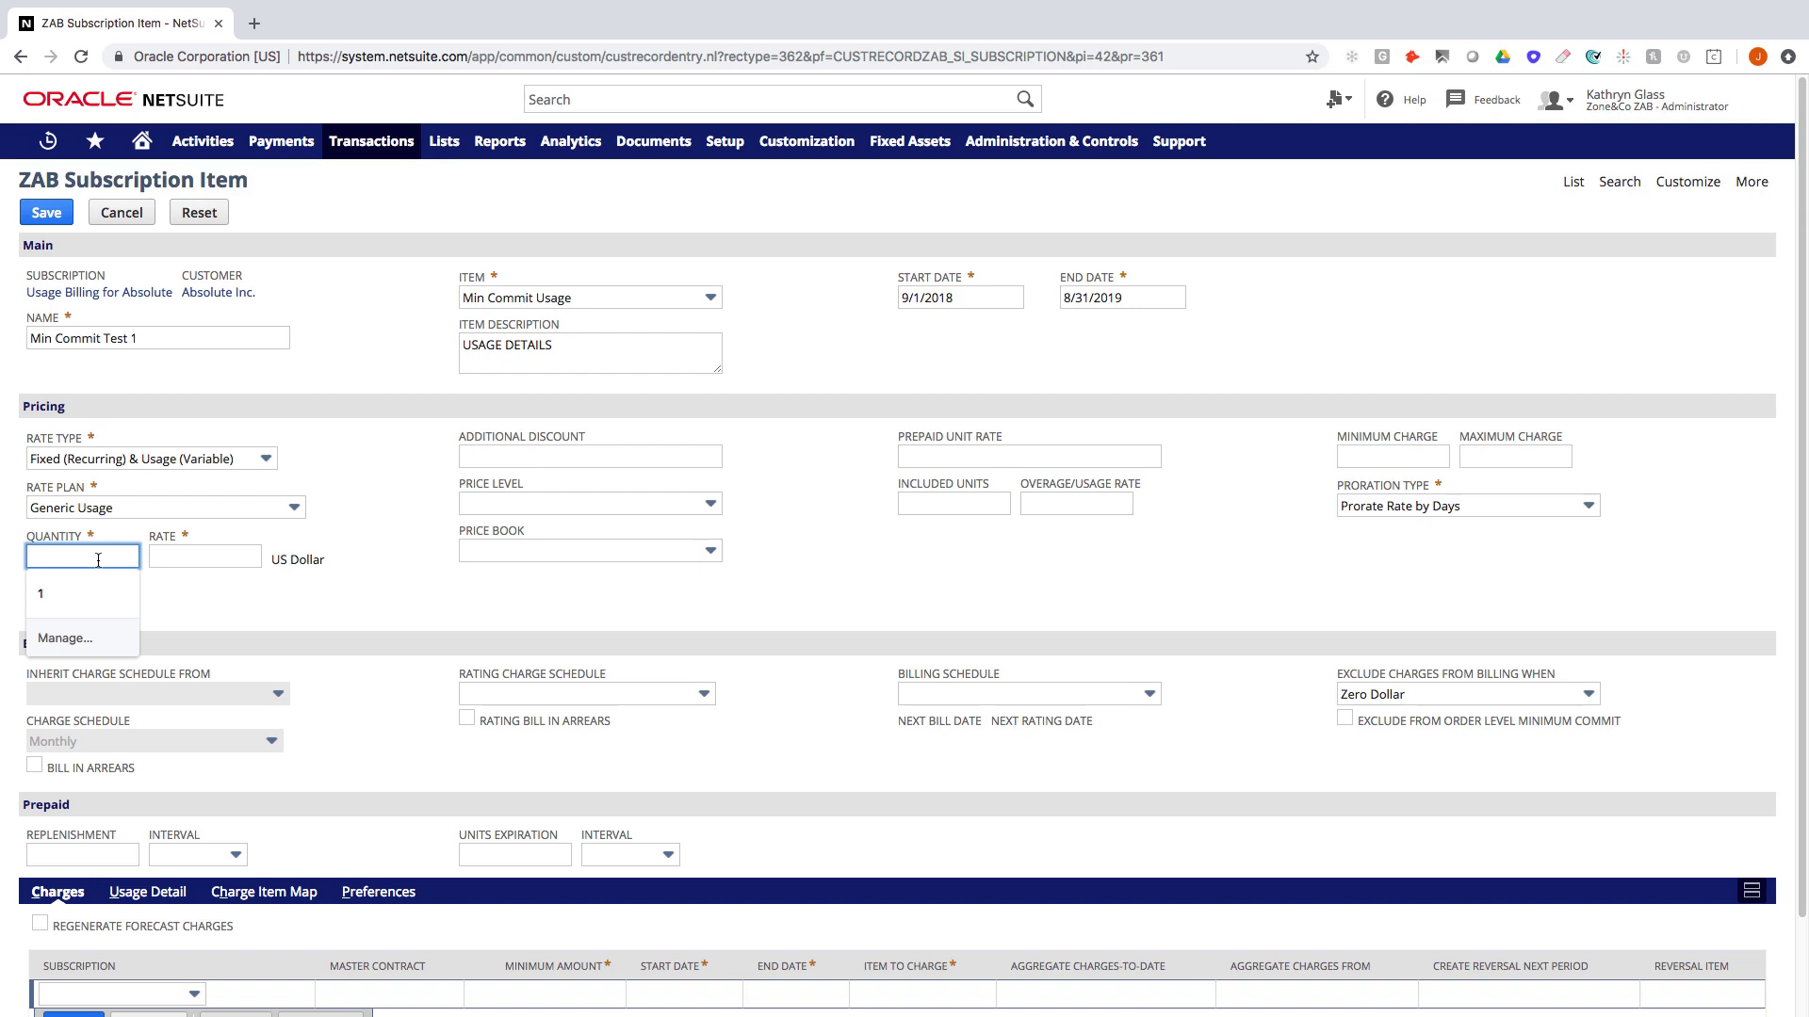
left_click(205, 556)
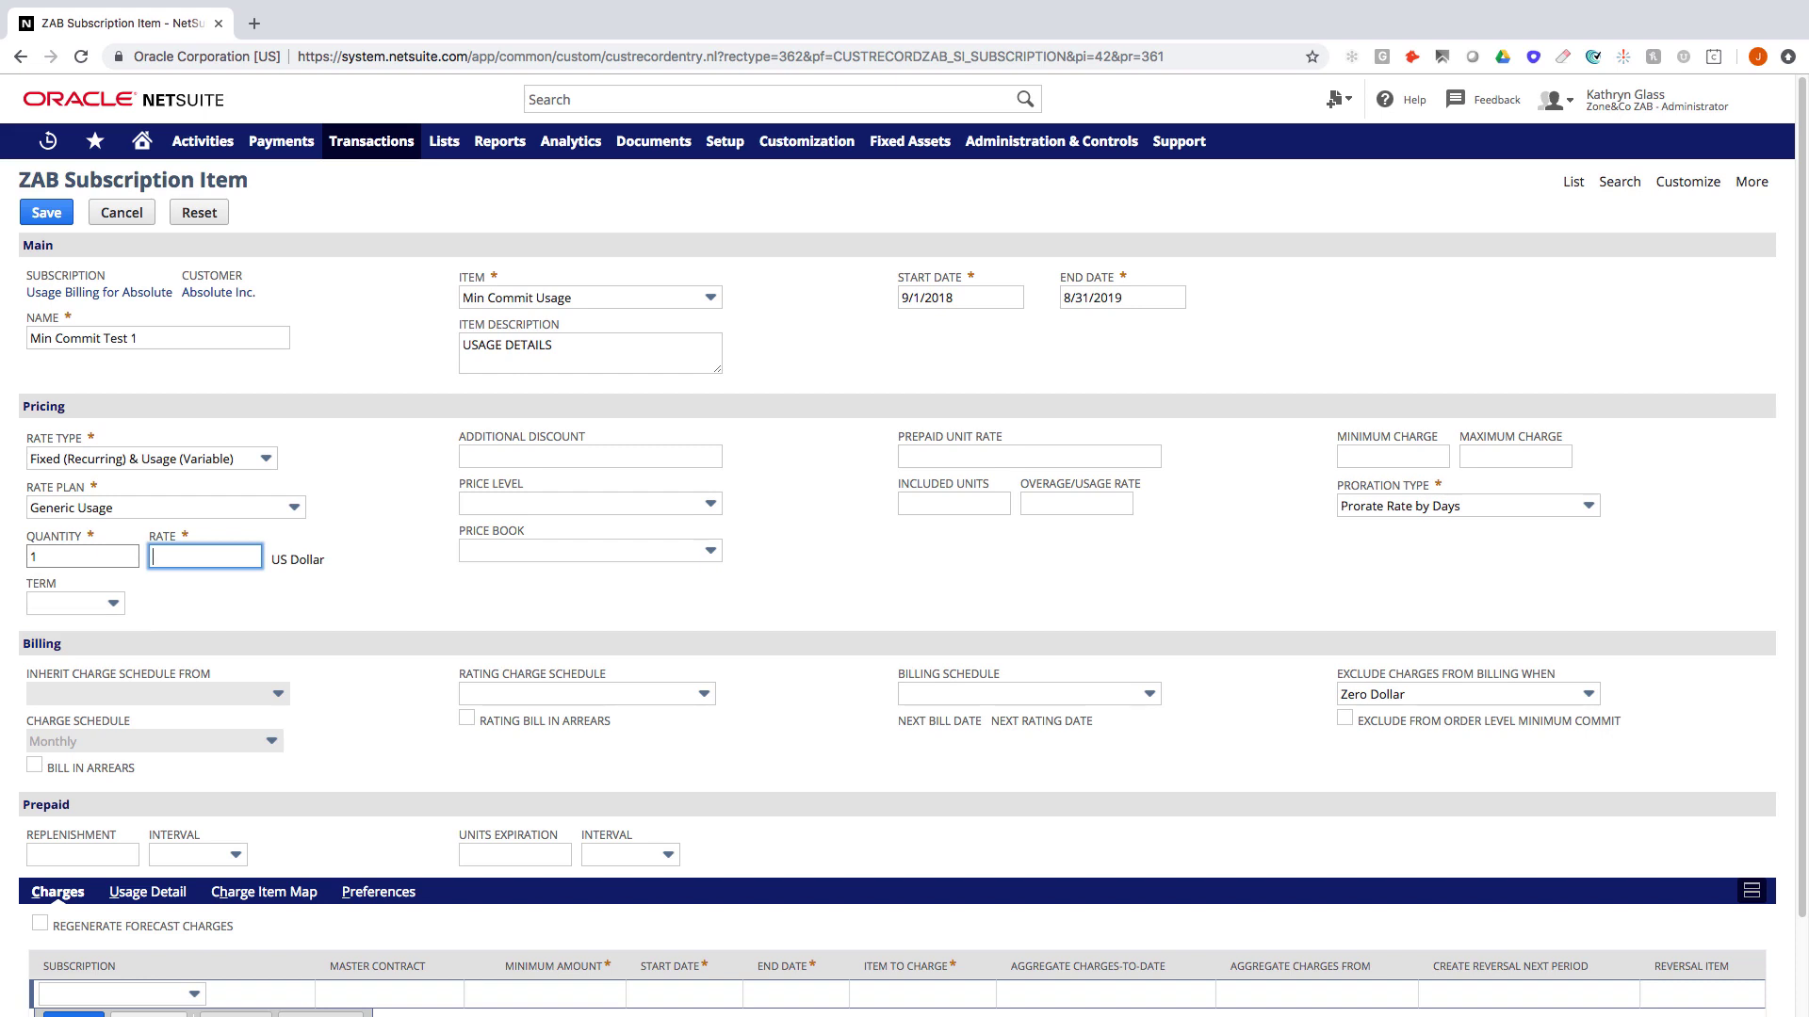
type("5000")
key("Tab")
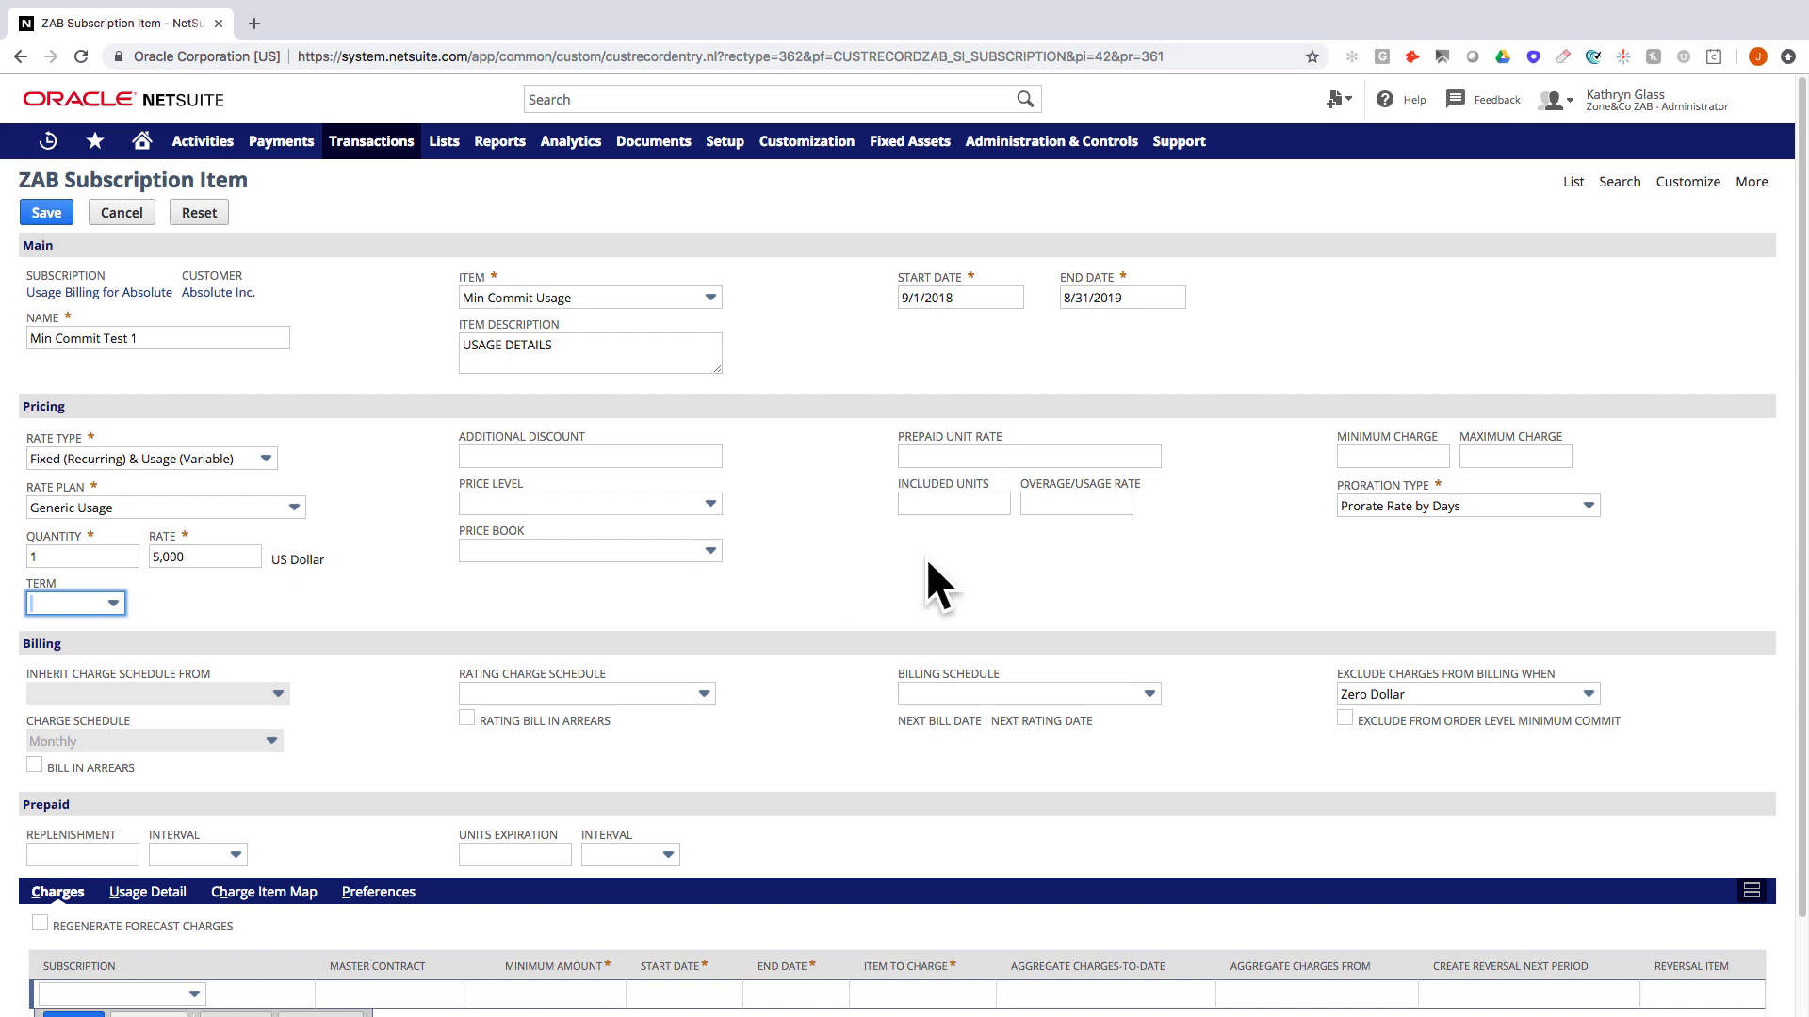
- Enter 10,000 included units and a 0.5 overage rate
left_click(949, 509)
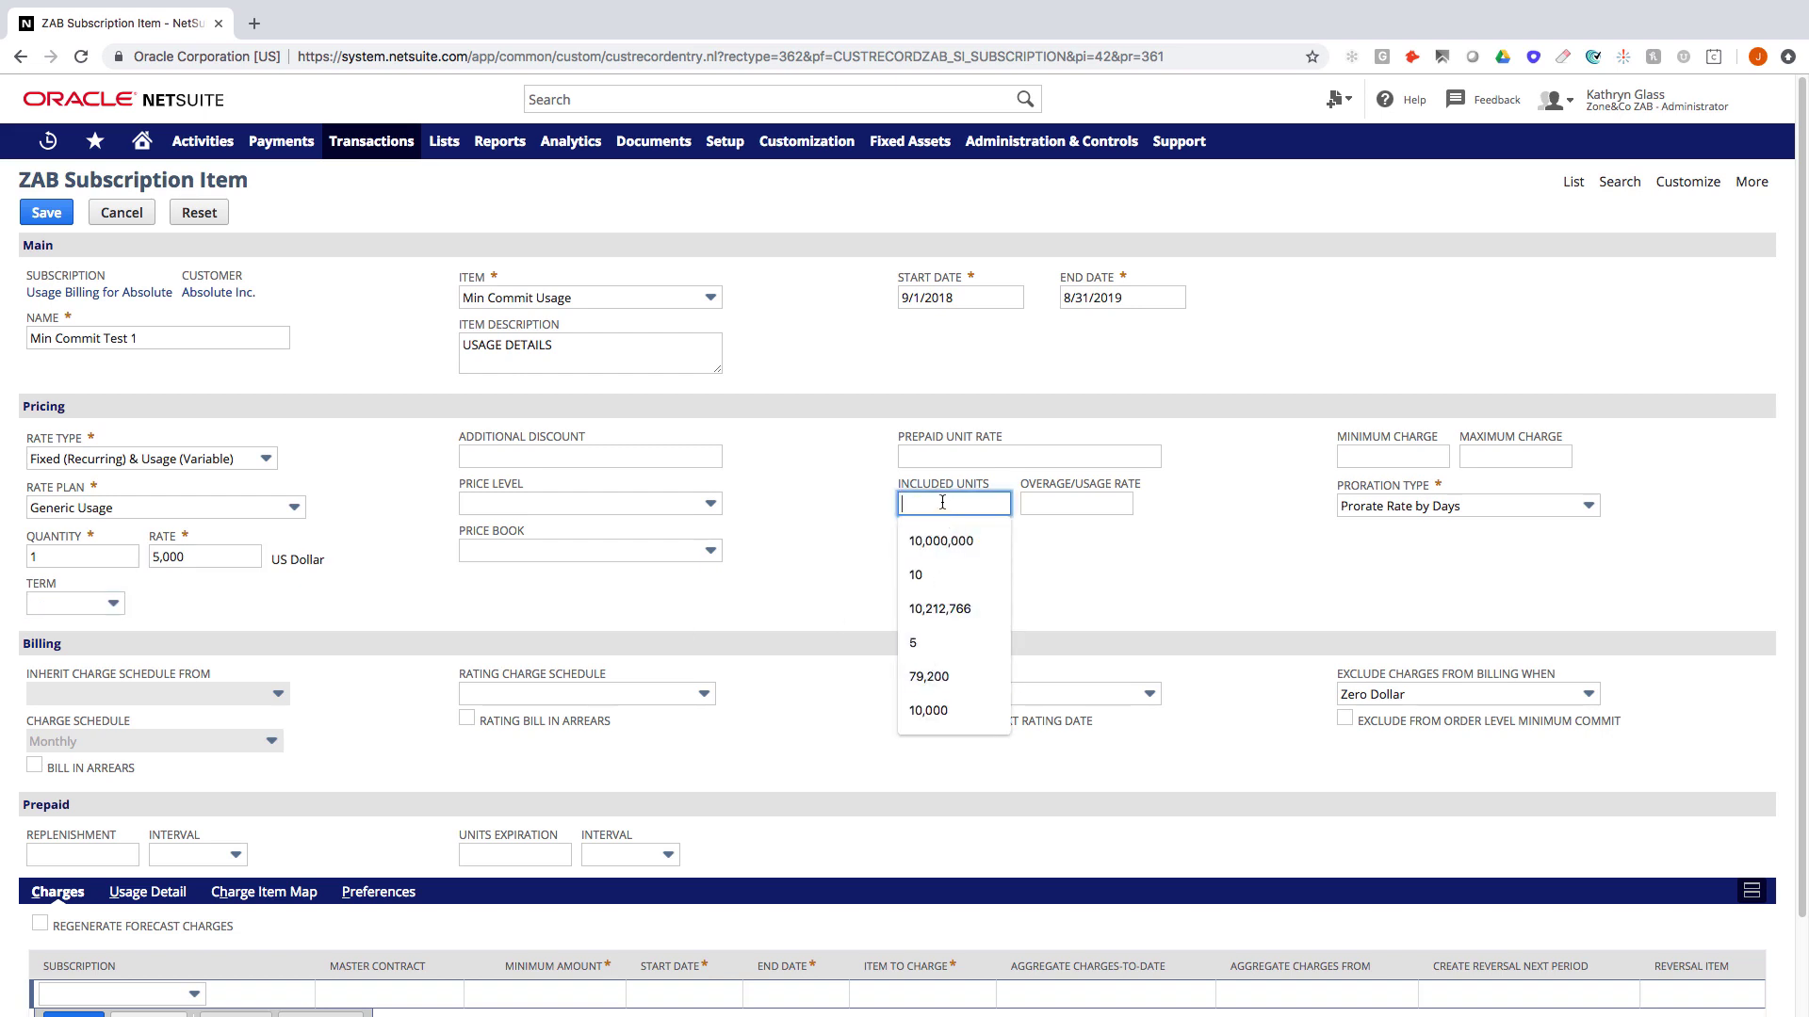
type("10,")
type("0000")
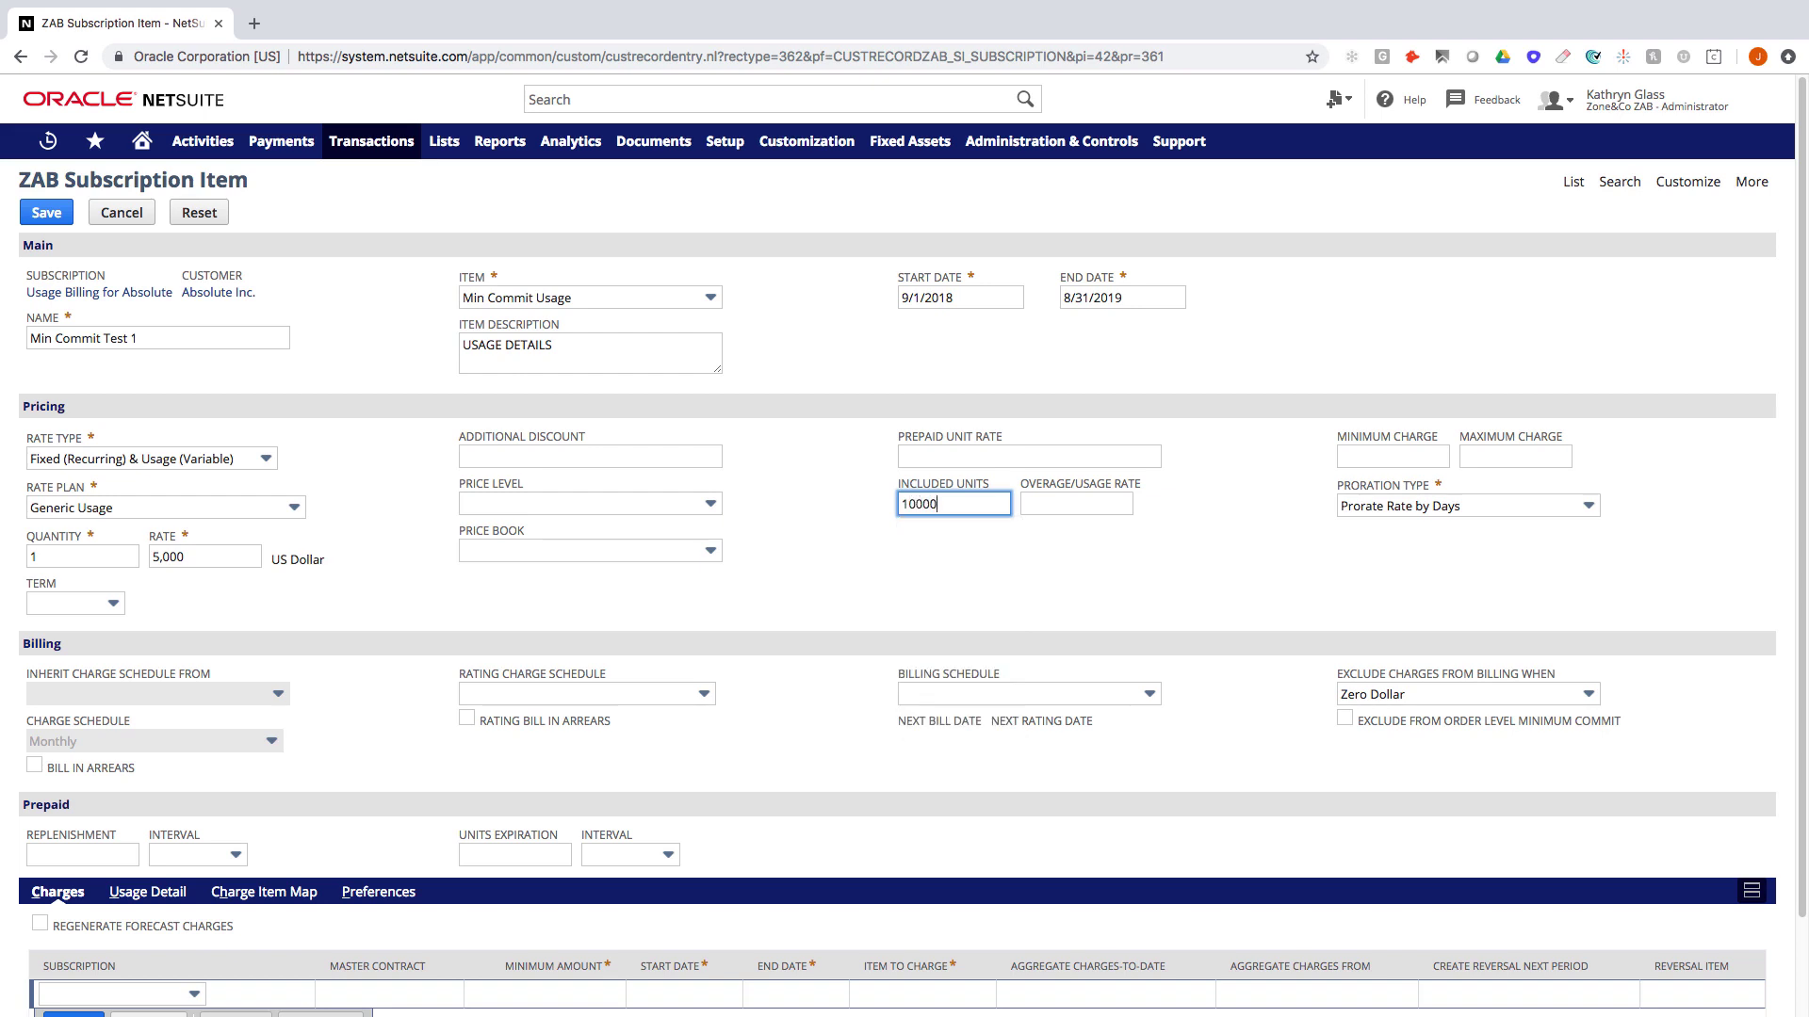
key("Tab")
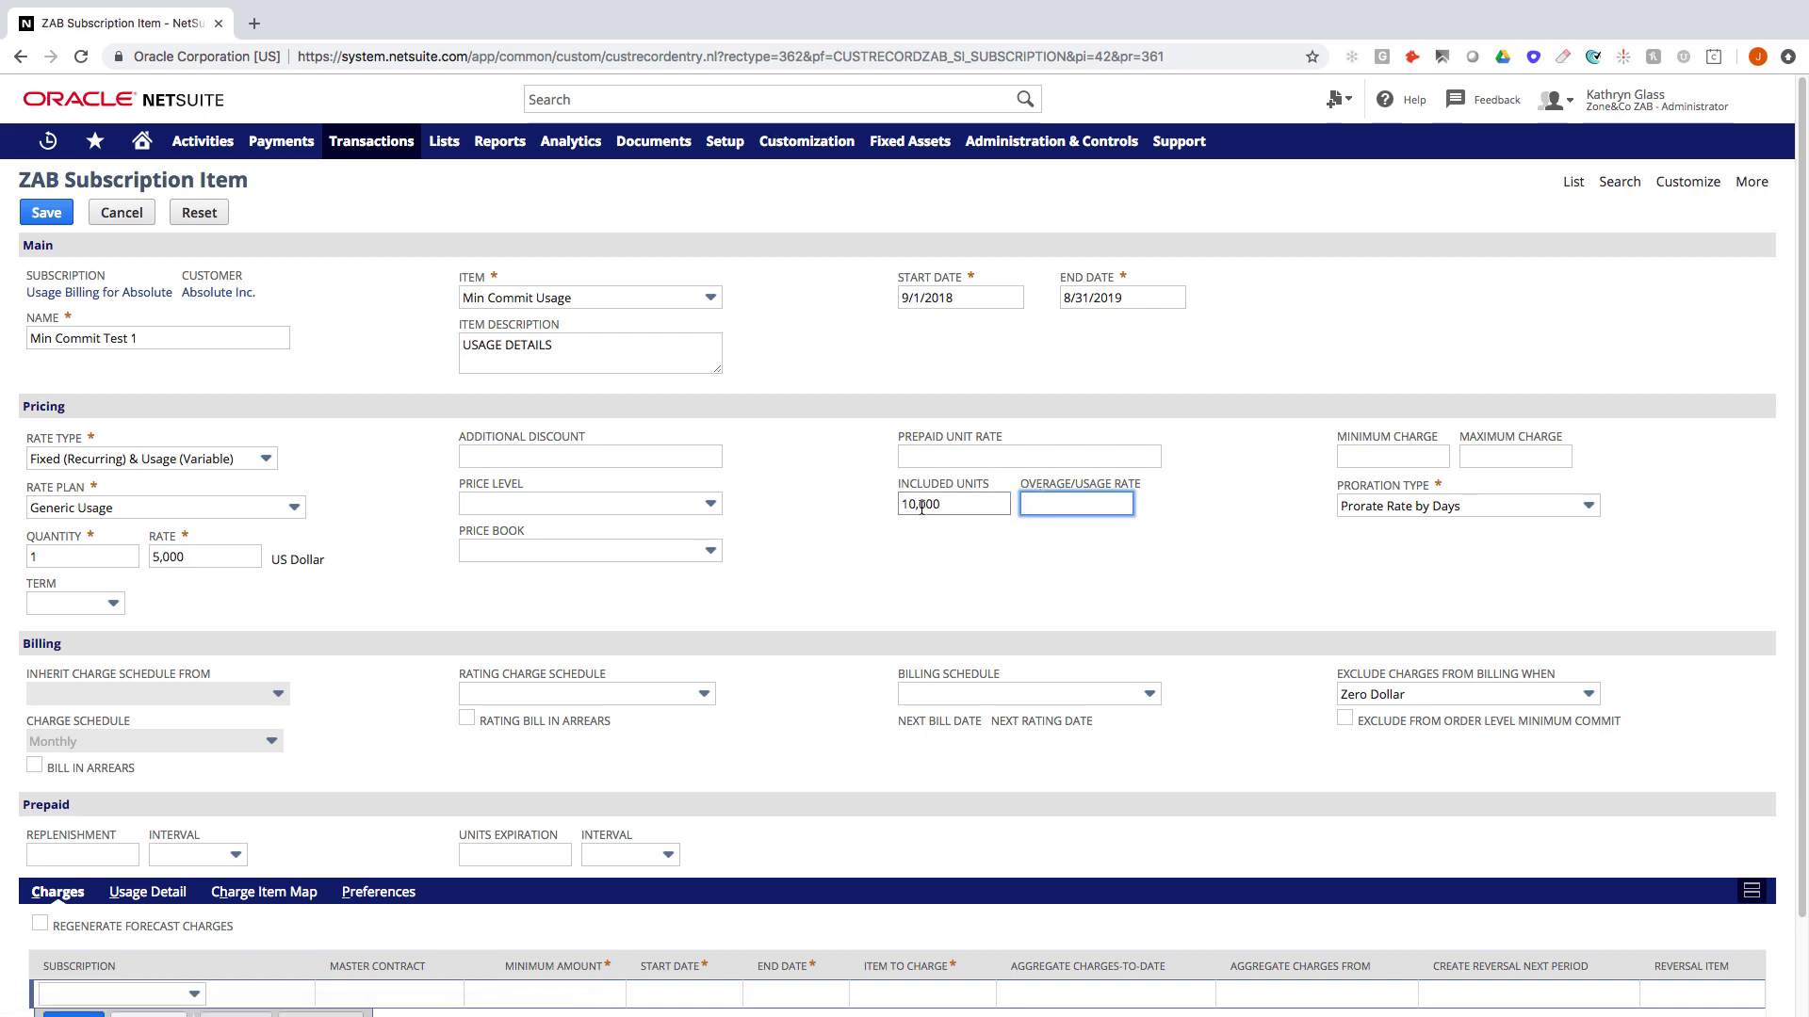
left_click(1047, 509)
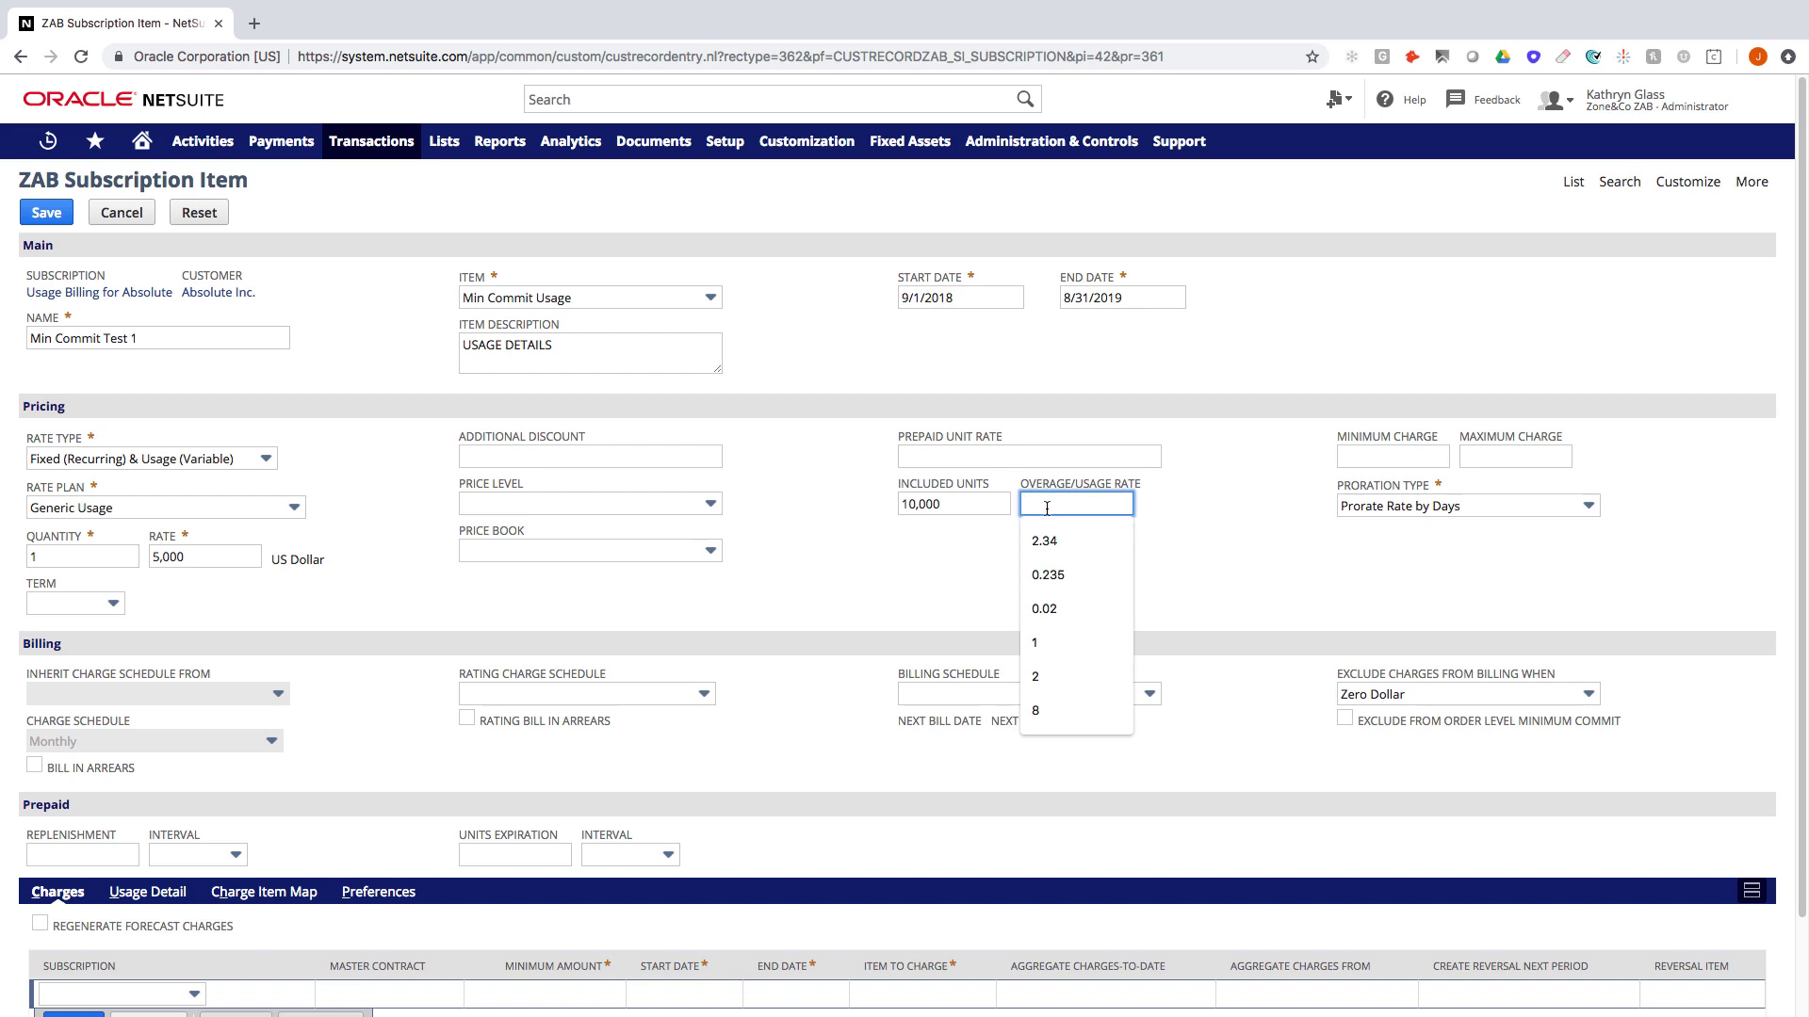
type(".5")
key("Tab")
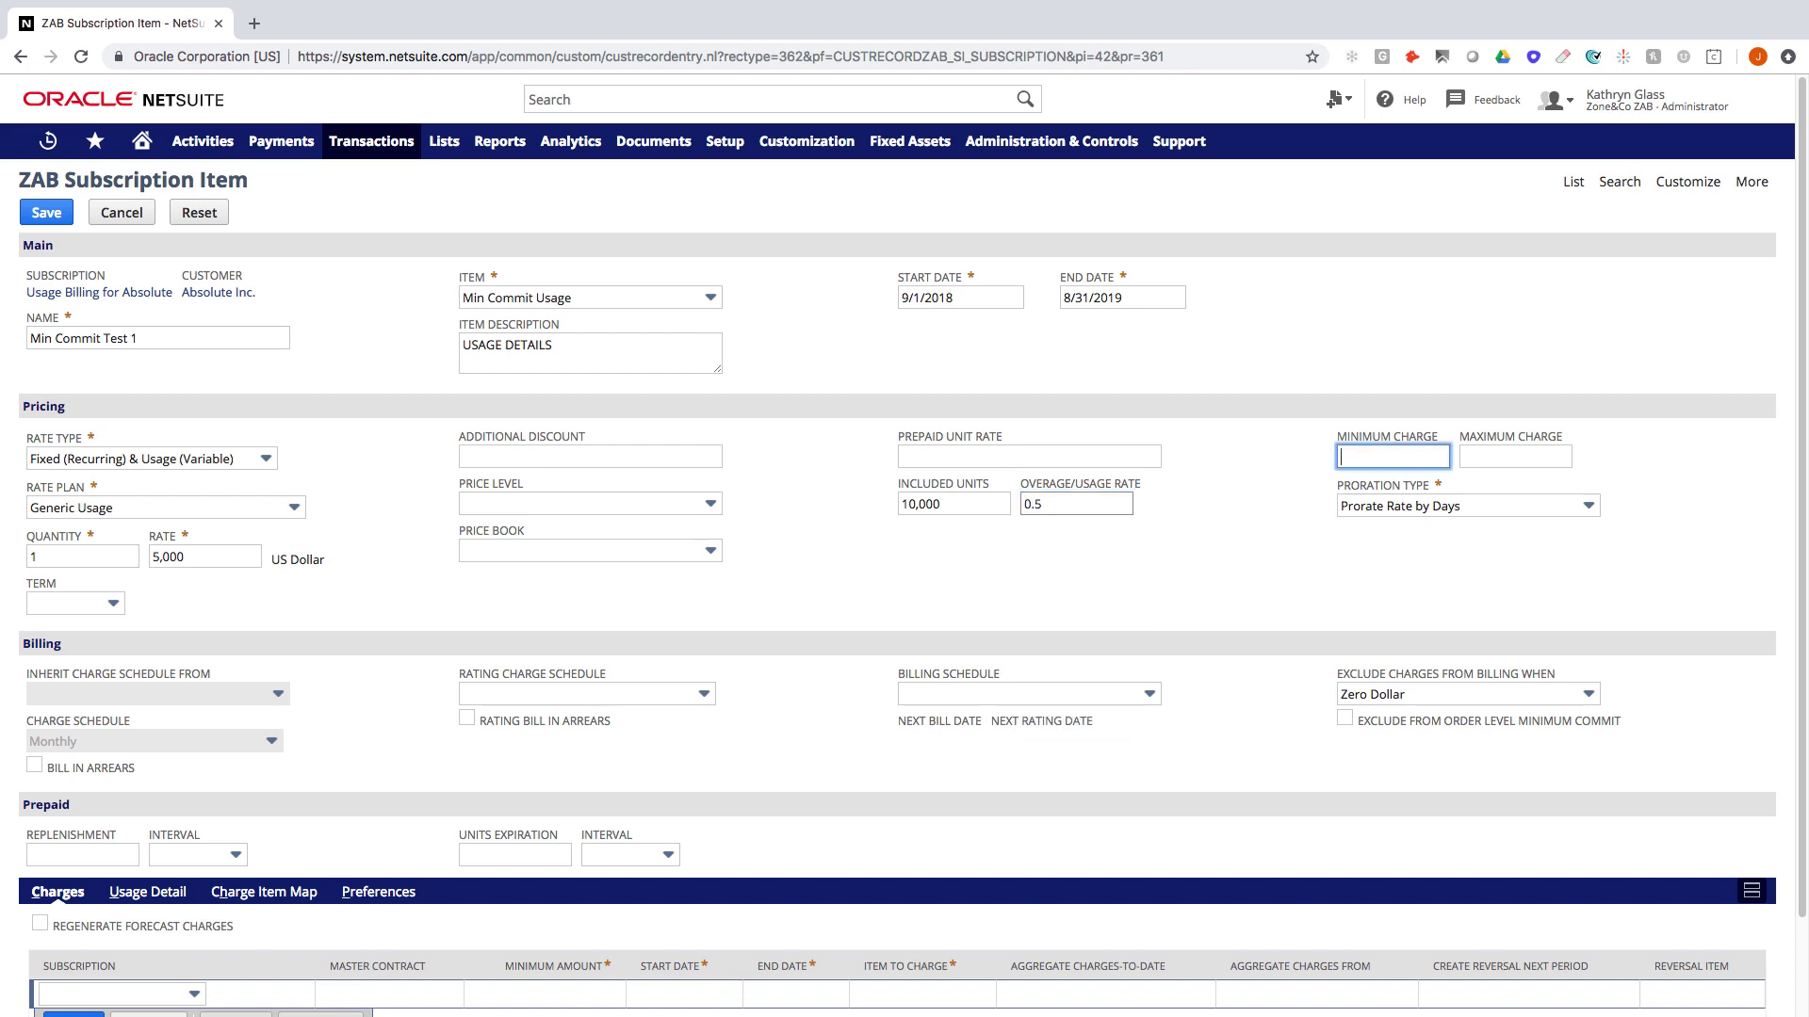
- Look through the price books and leave Price Book empty
left_click(711, 552)
scroll(619, 627, "down", 3)
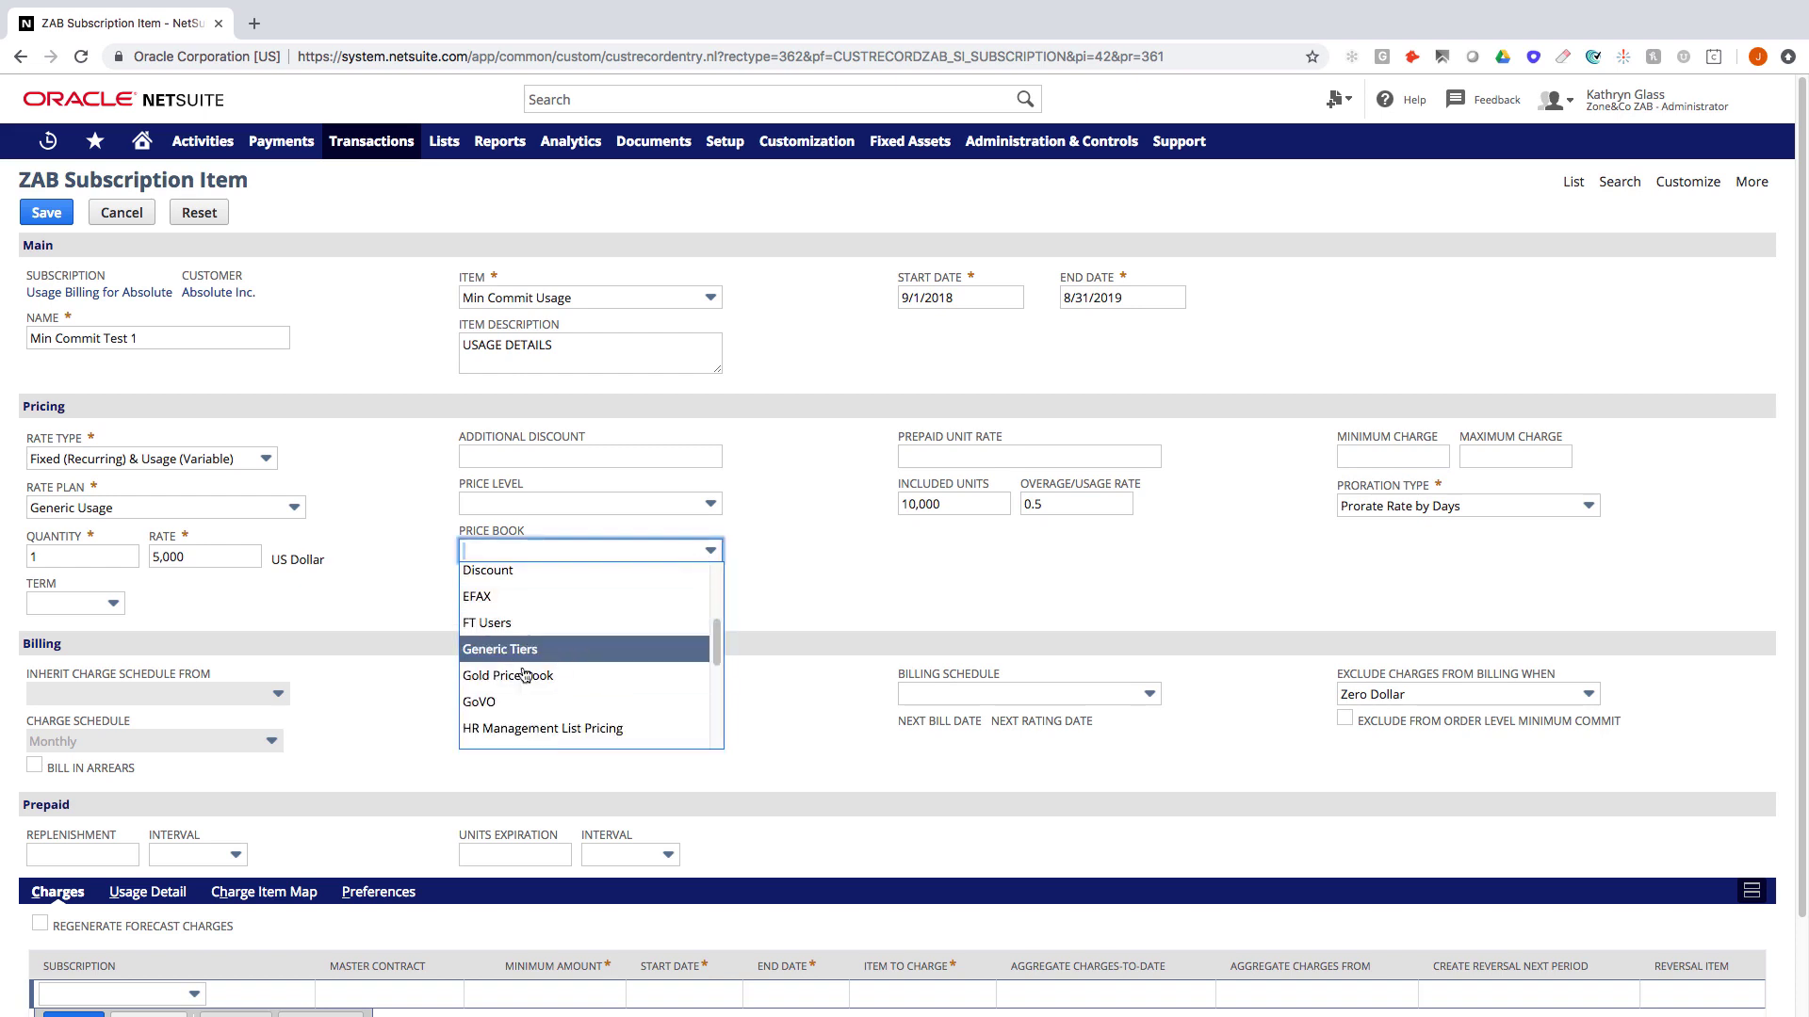
left_click(831, 587)
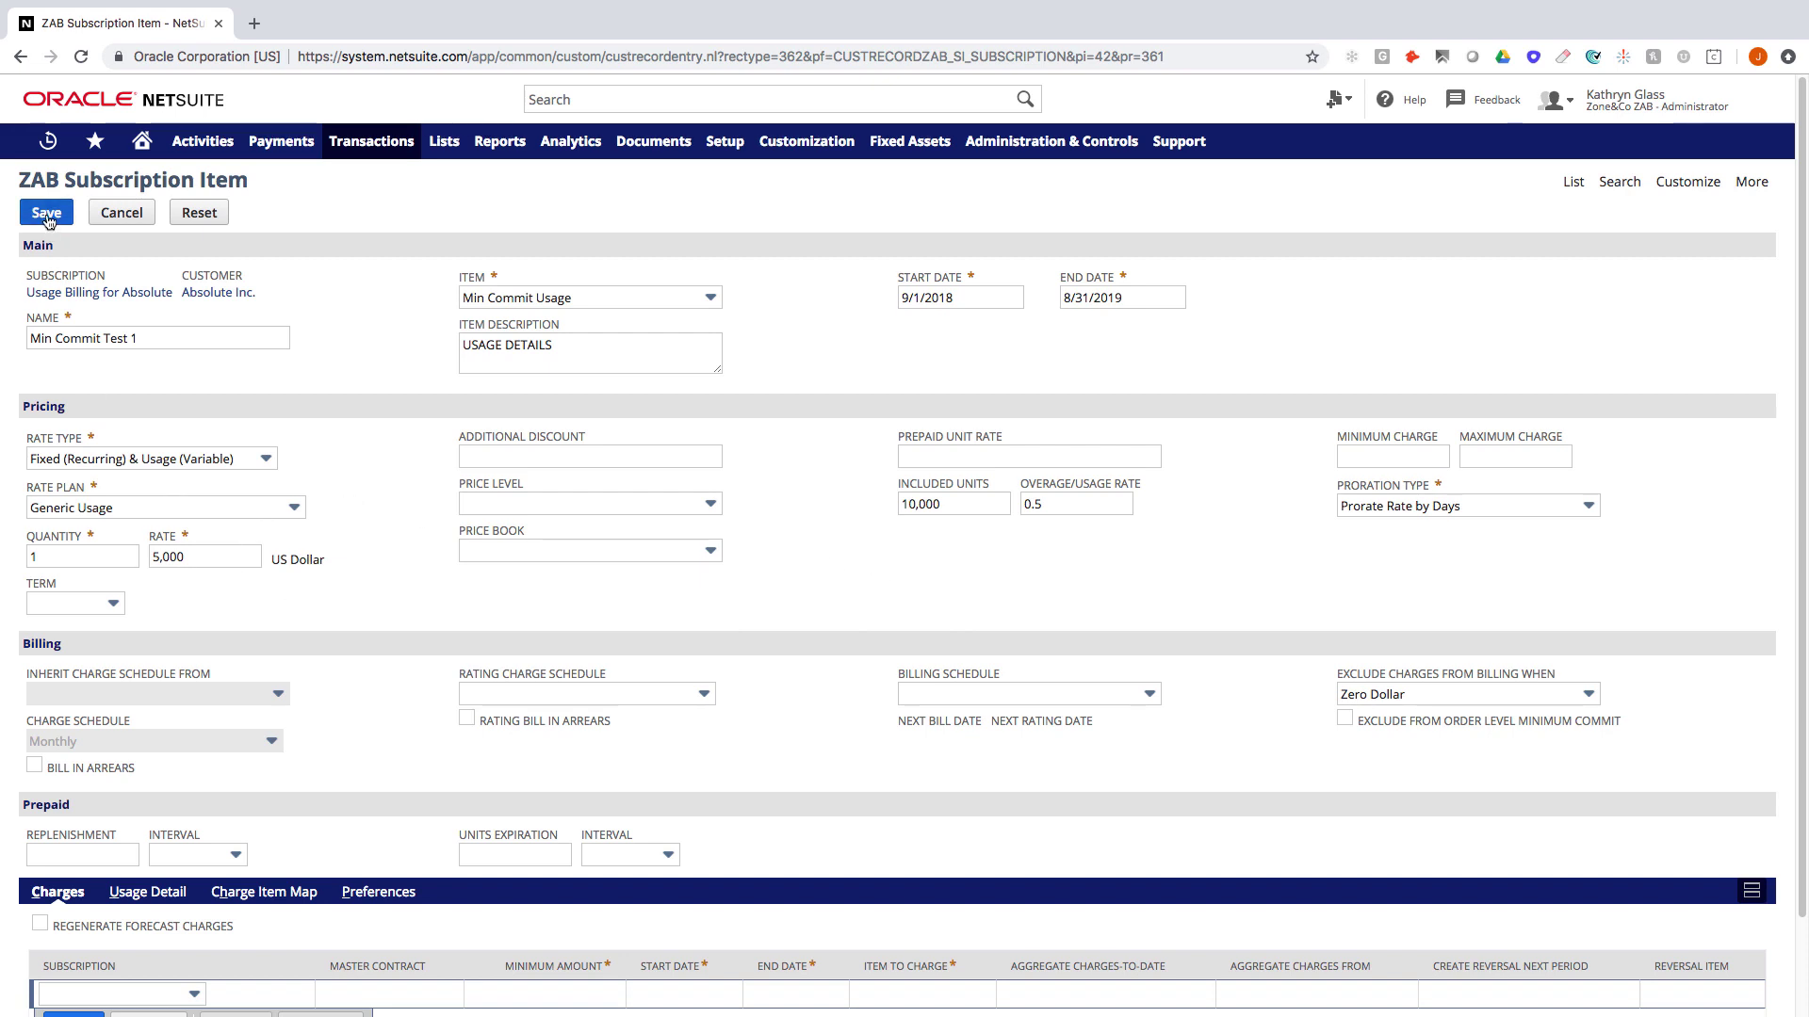
- Set the Rating Charge Schedule to Monthly and save the subscription item
left_click(533, 696)
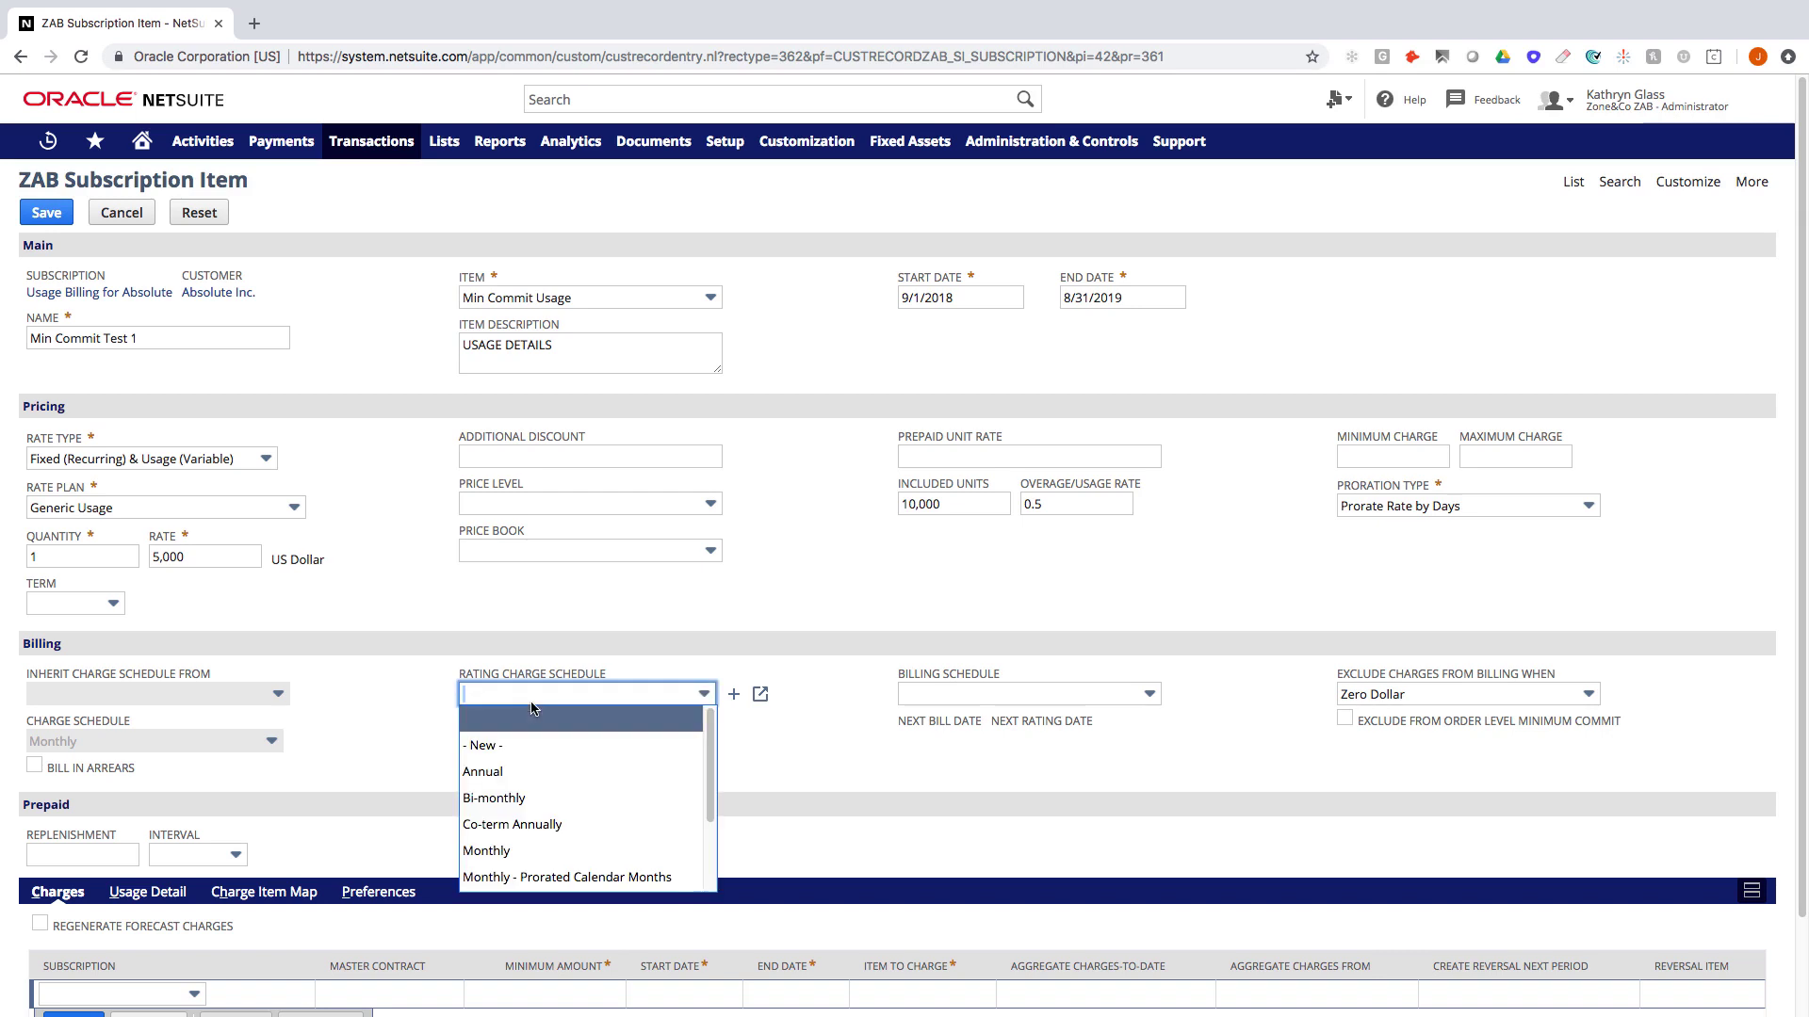
left_click(510, 852)
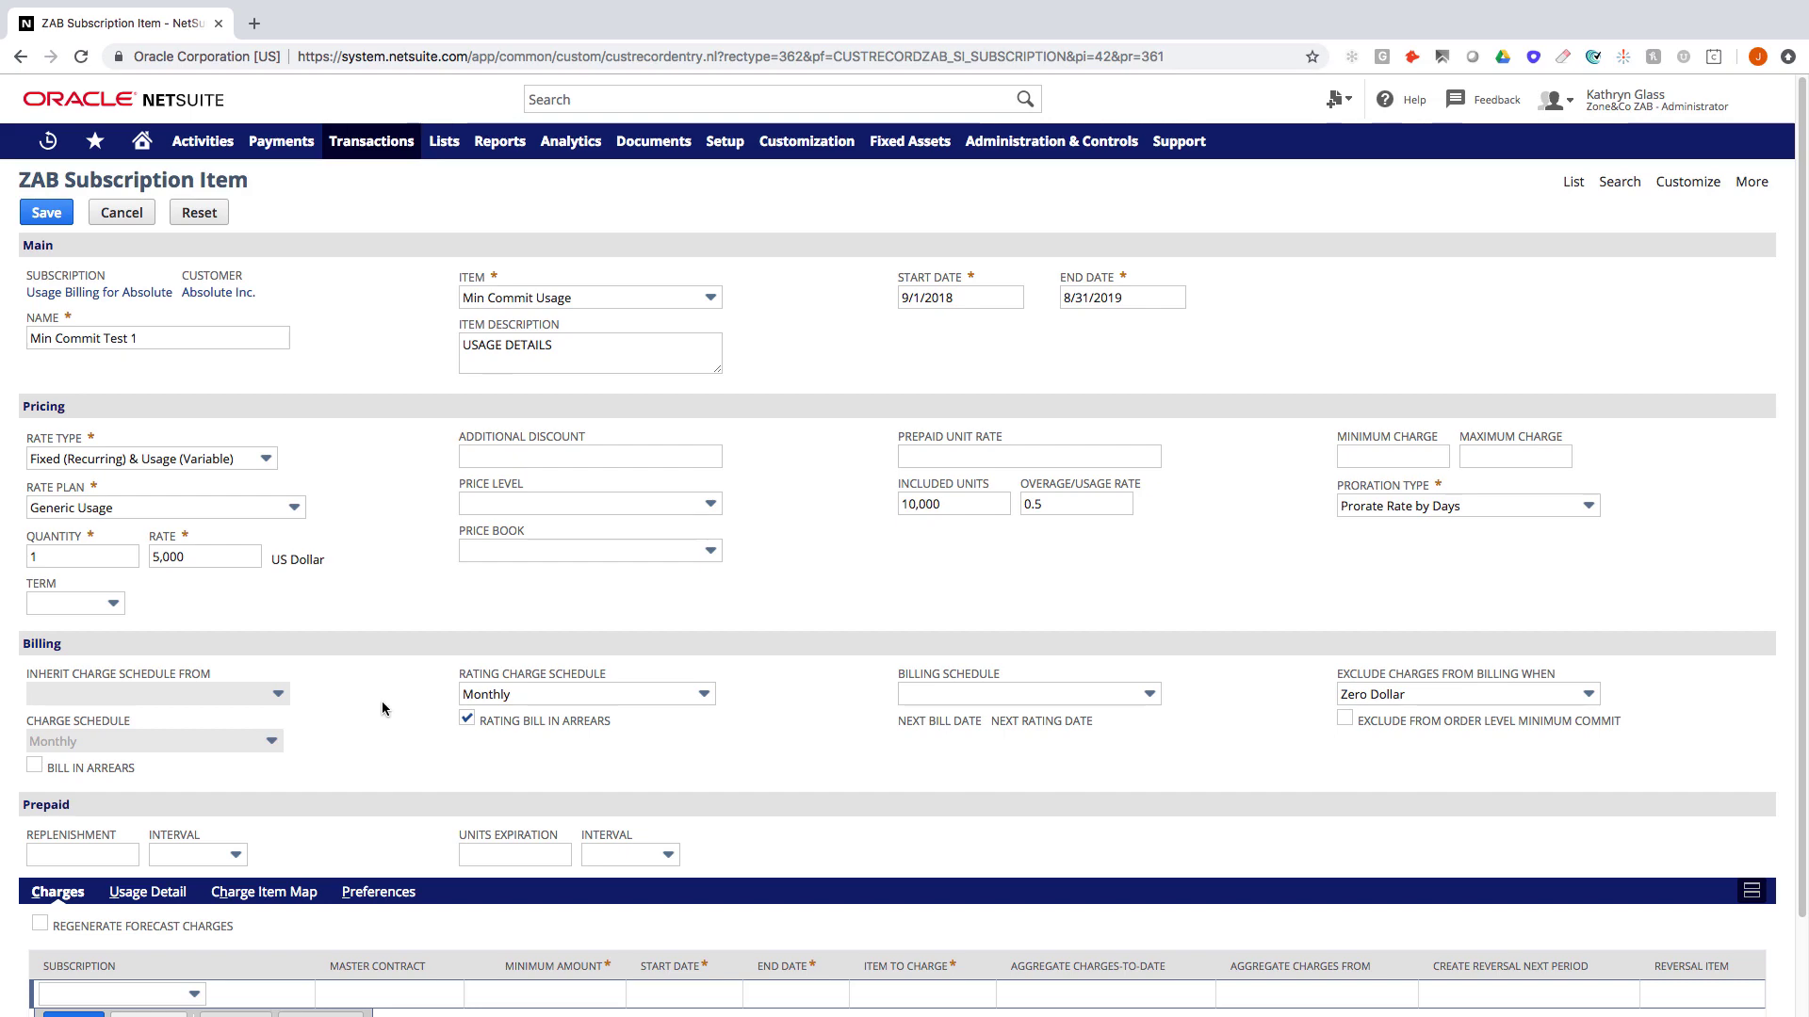
left_click(31, 214)
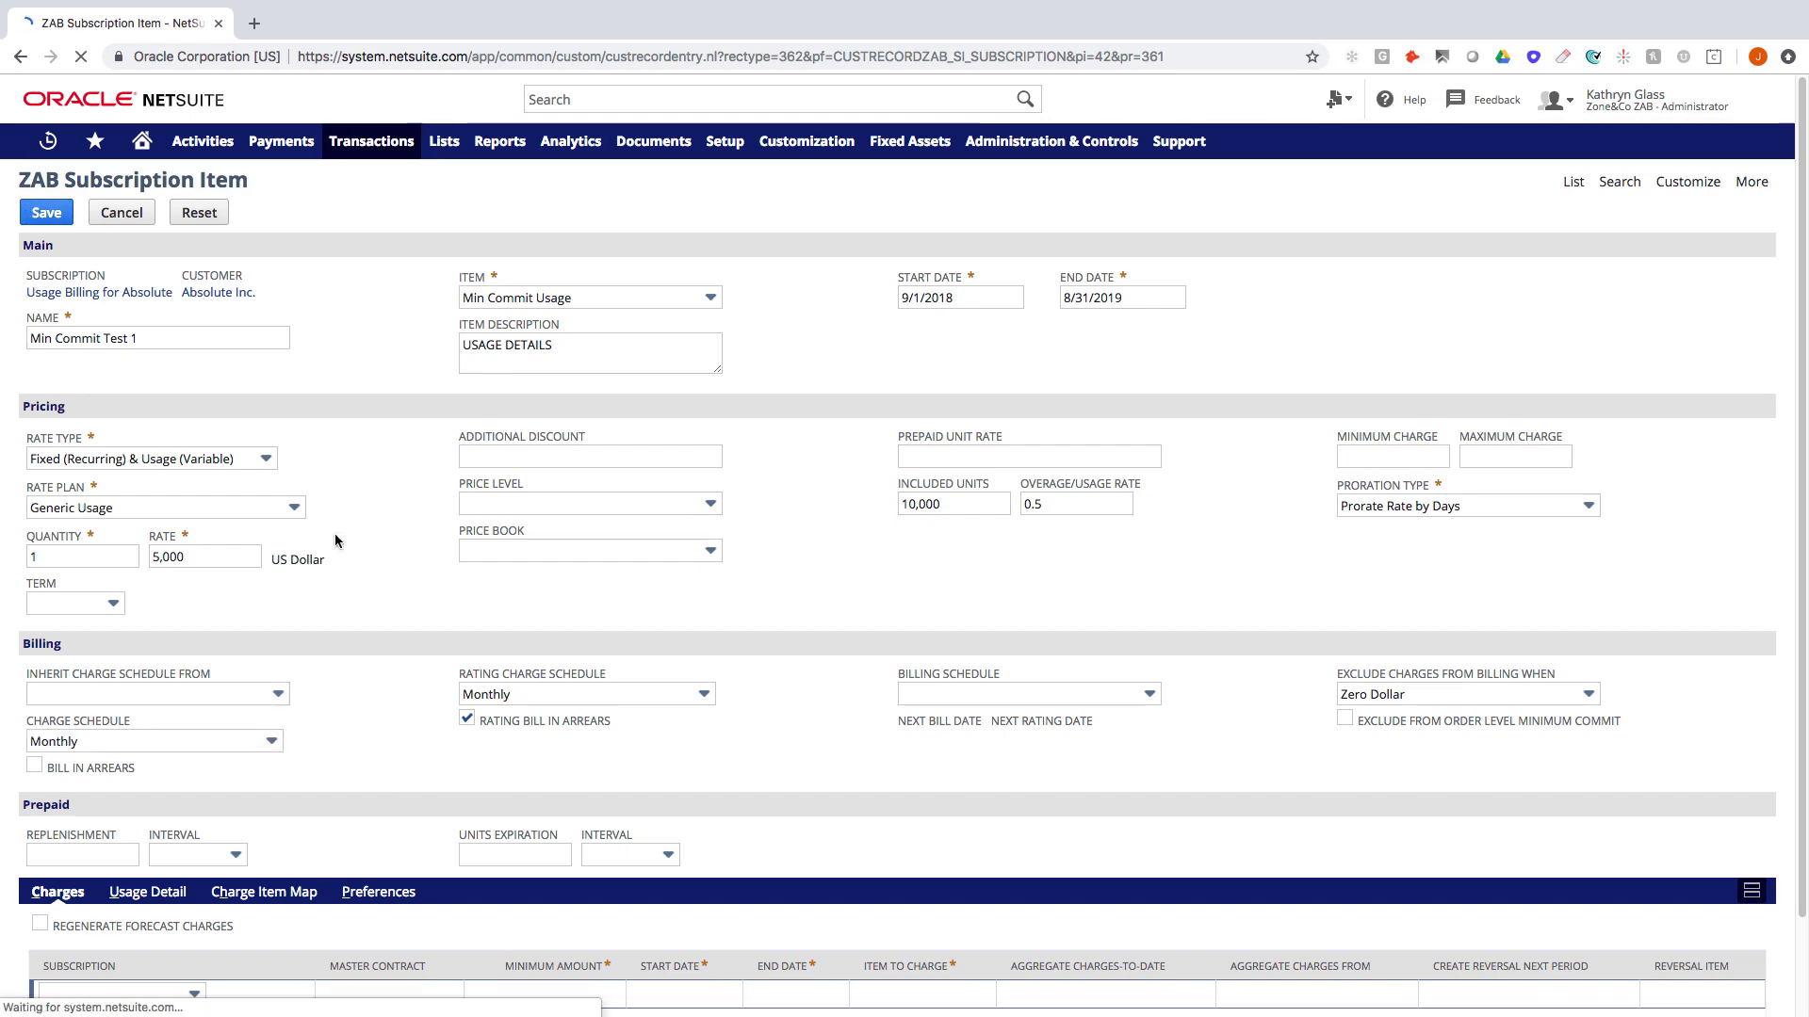
- Mark the first charge's service dates, 9/1/2018 bill date and charge type, then use the Charge Type filter
scroll(658, 486, "down", 5)
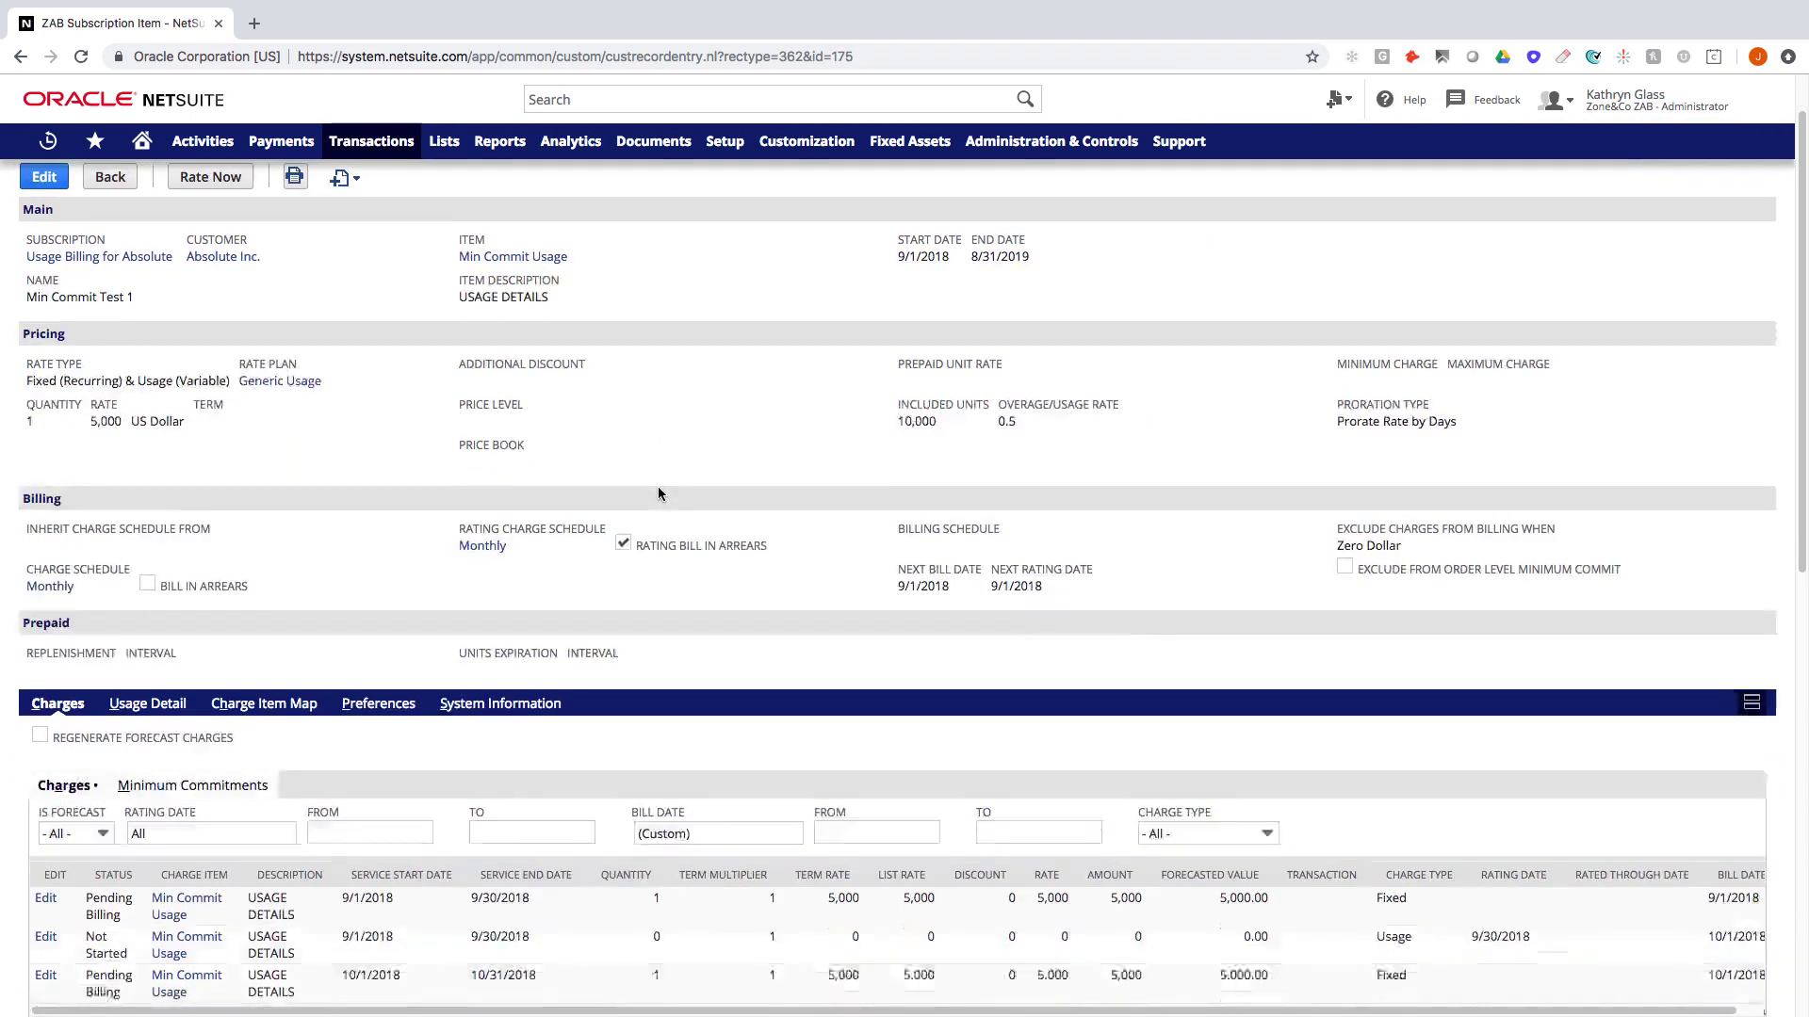
scroll(657, 487, "down", 2)
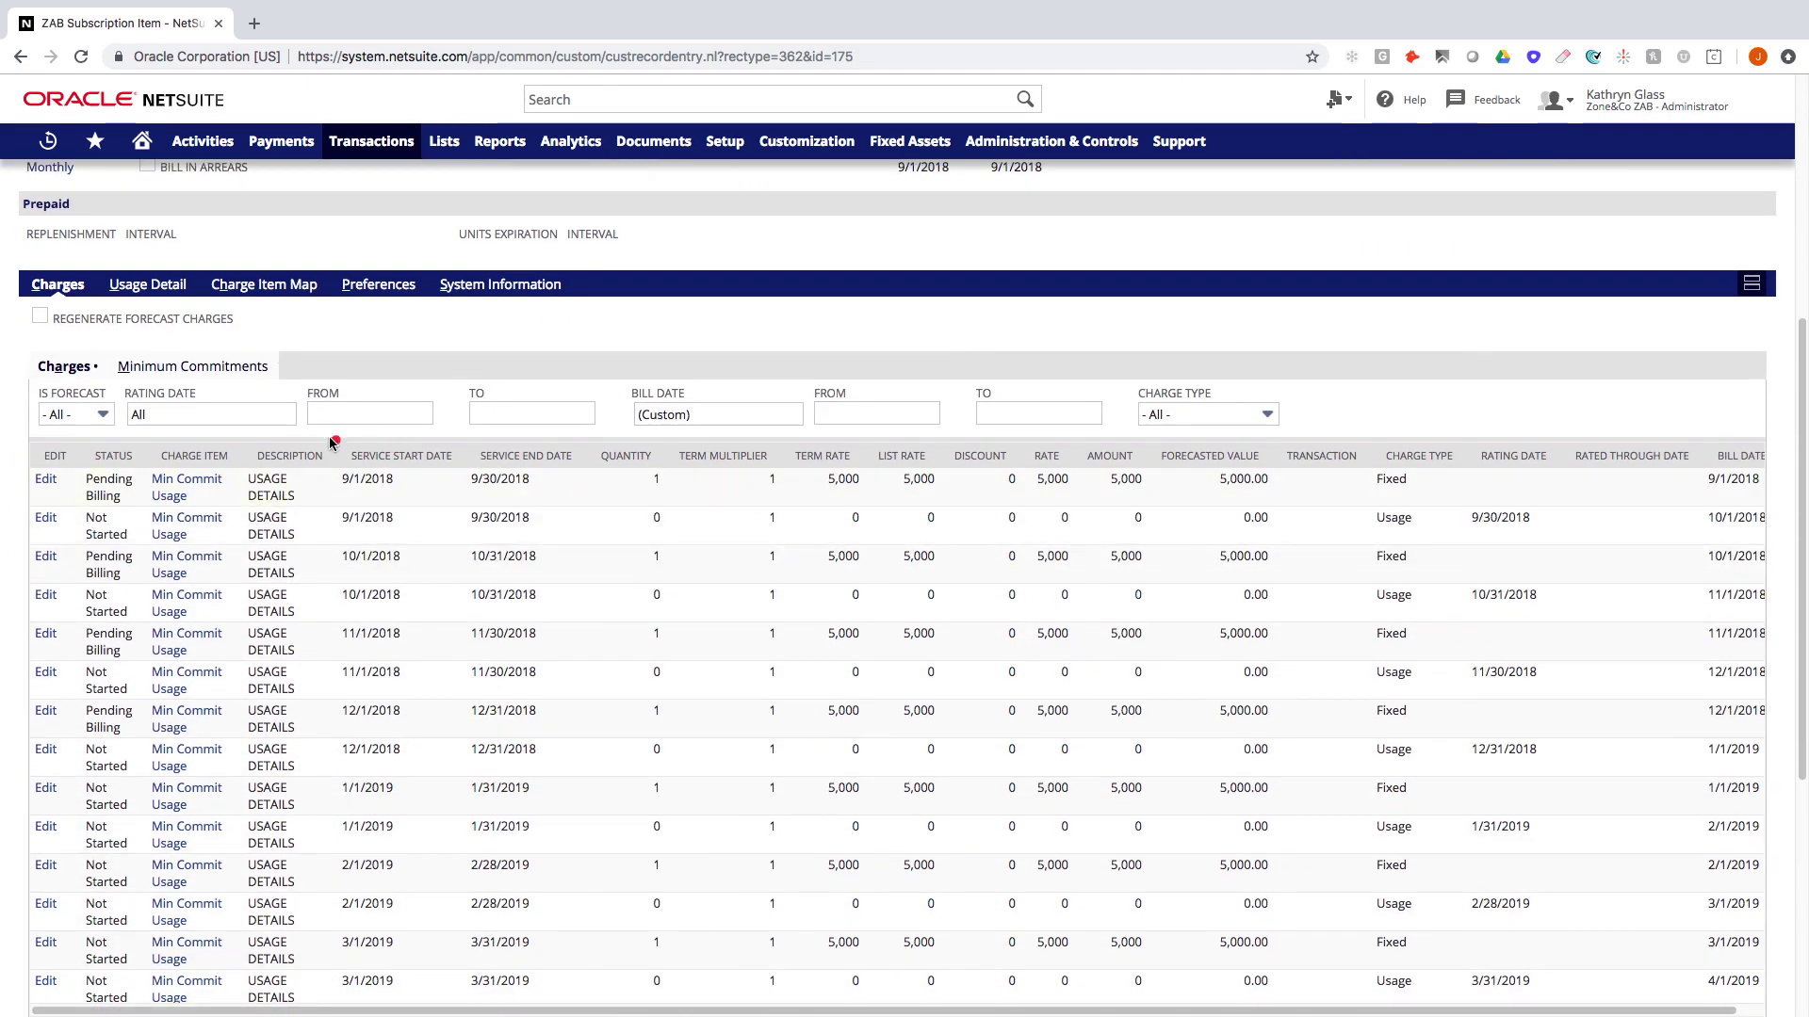
left_click_drag(320, 435, 577, 499)
left_click_drag(1694, 437, 1786, 501)
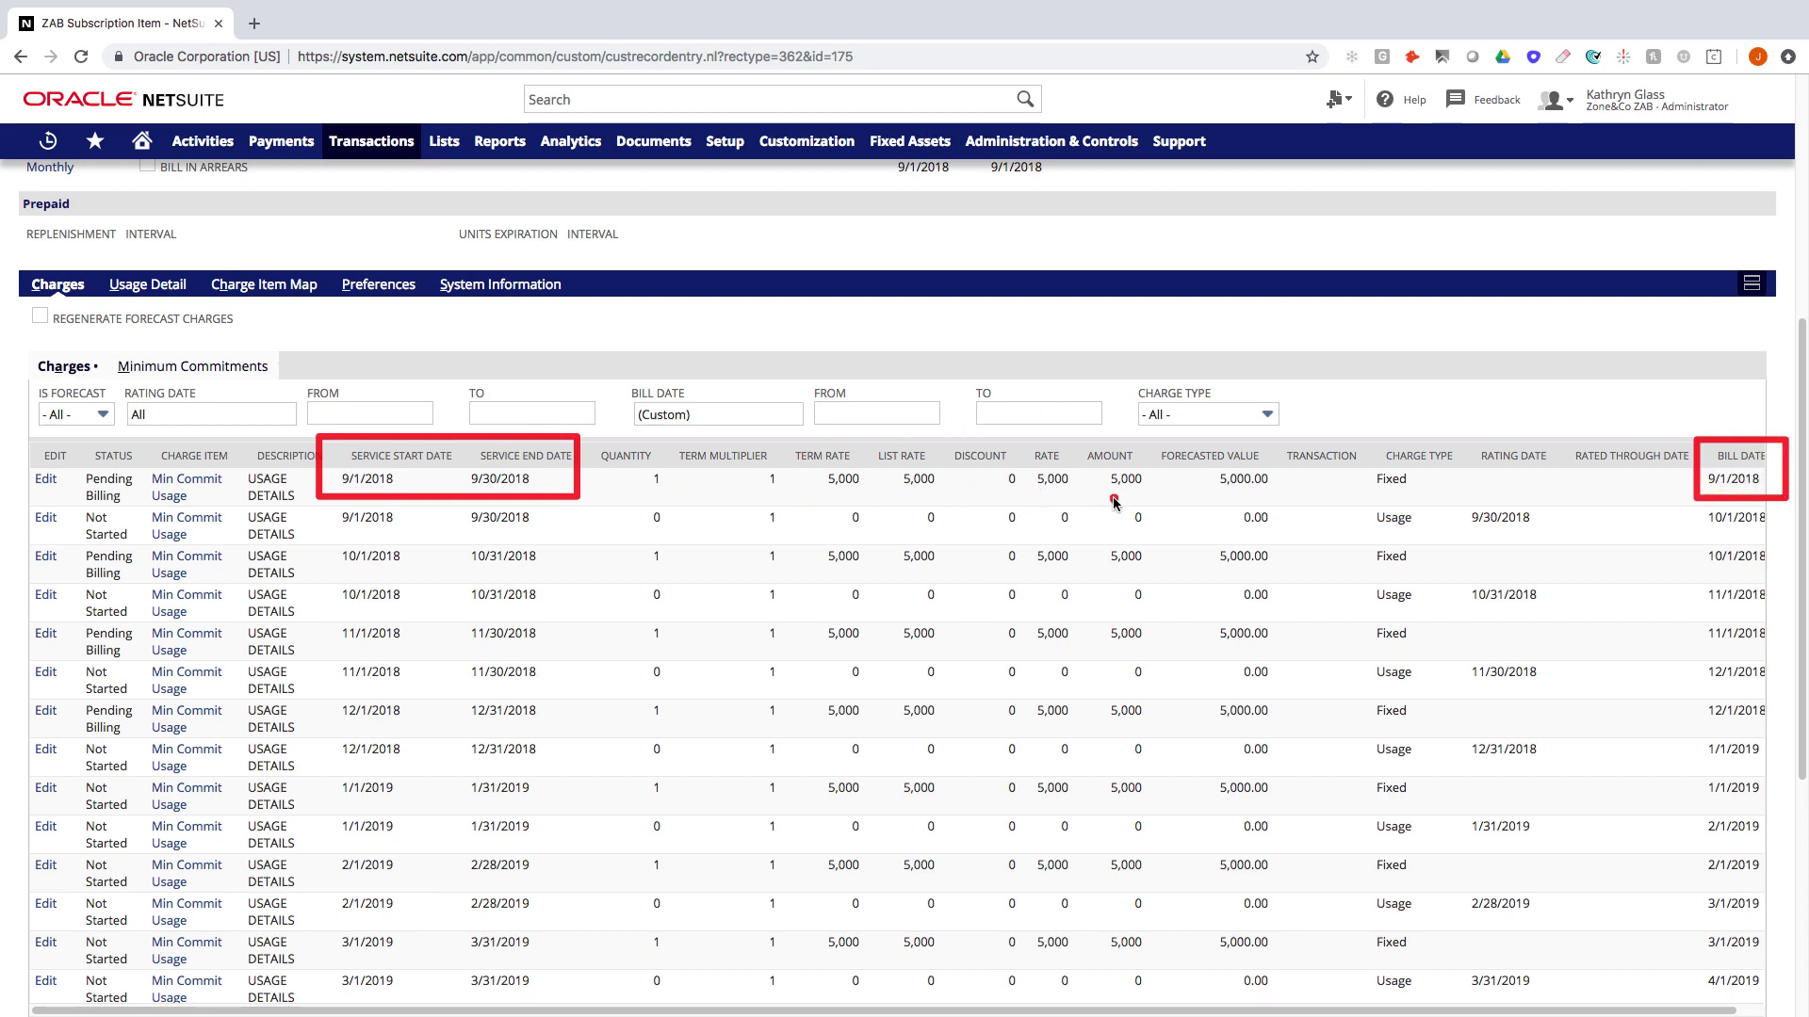
left_click_drag(1356, 433, 1475, 507)
key("Escape")
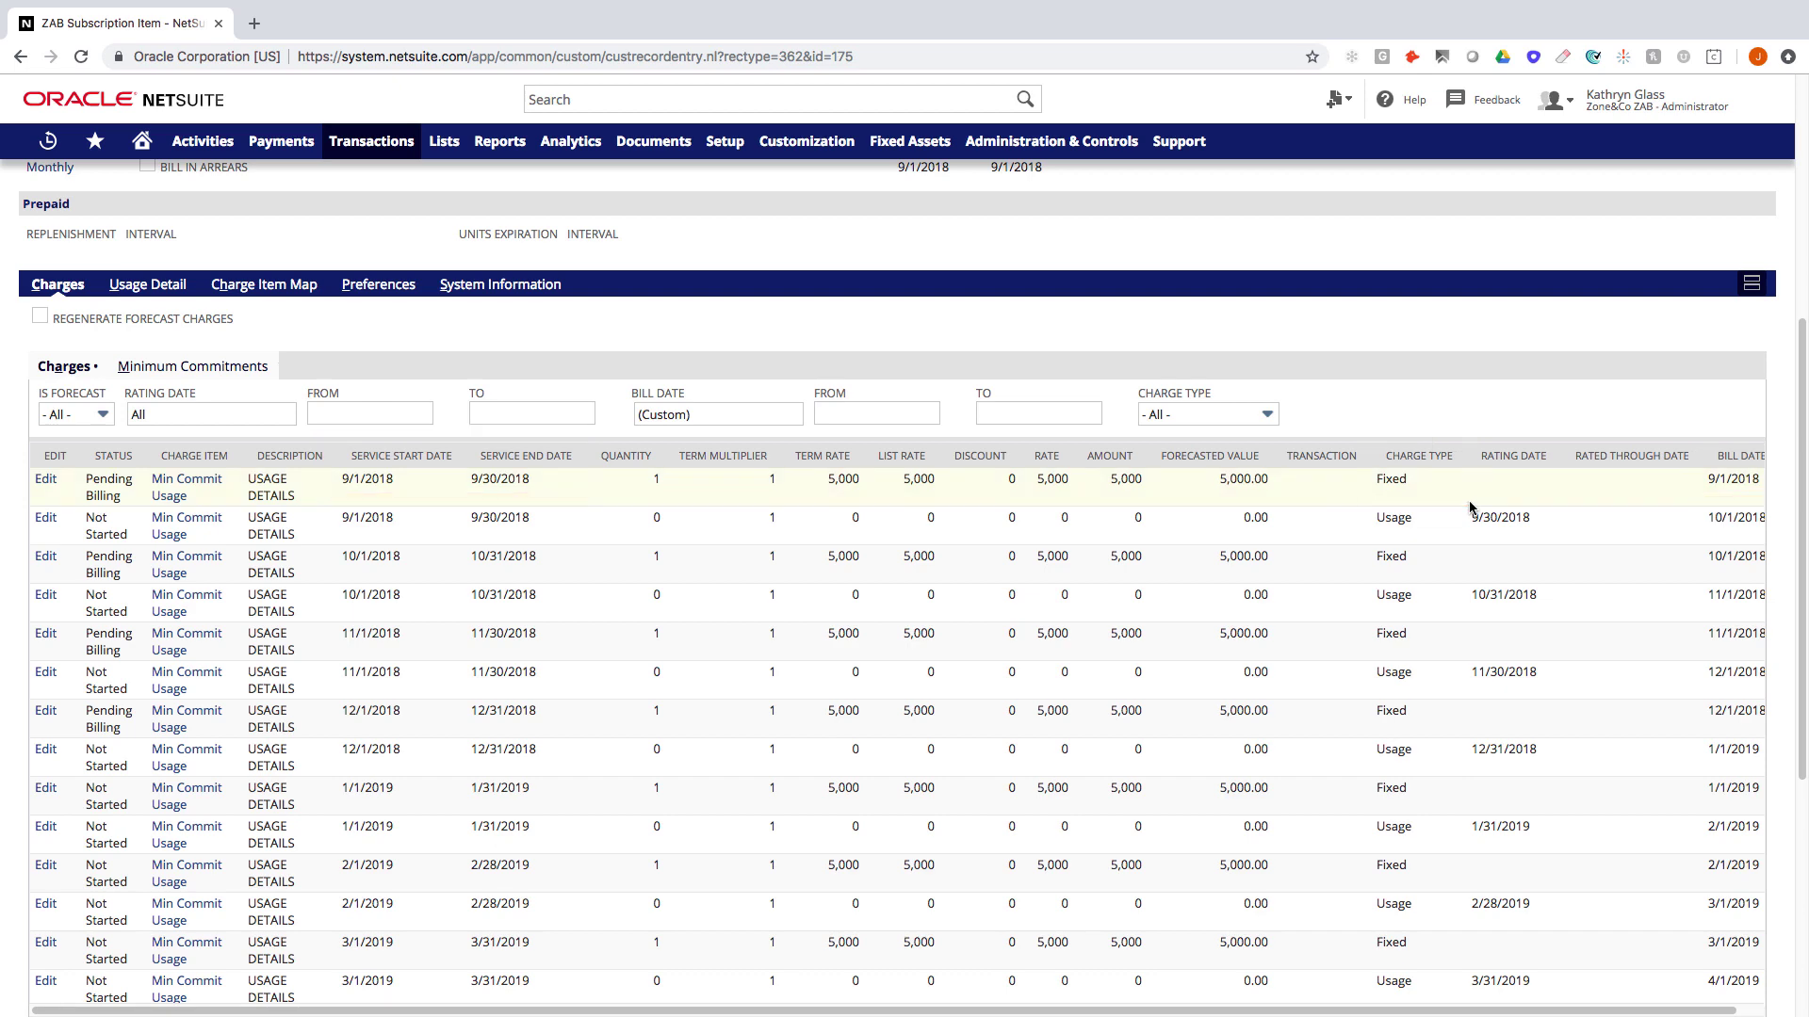
left_click(1206, 414)
left_click(1200, 498)
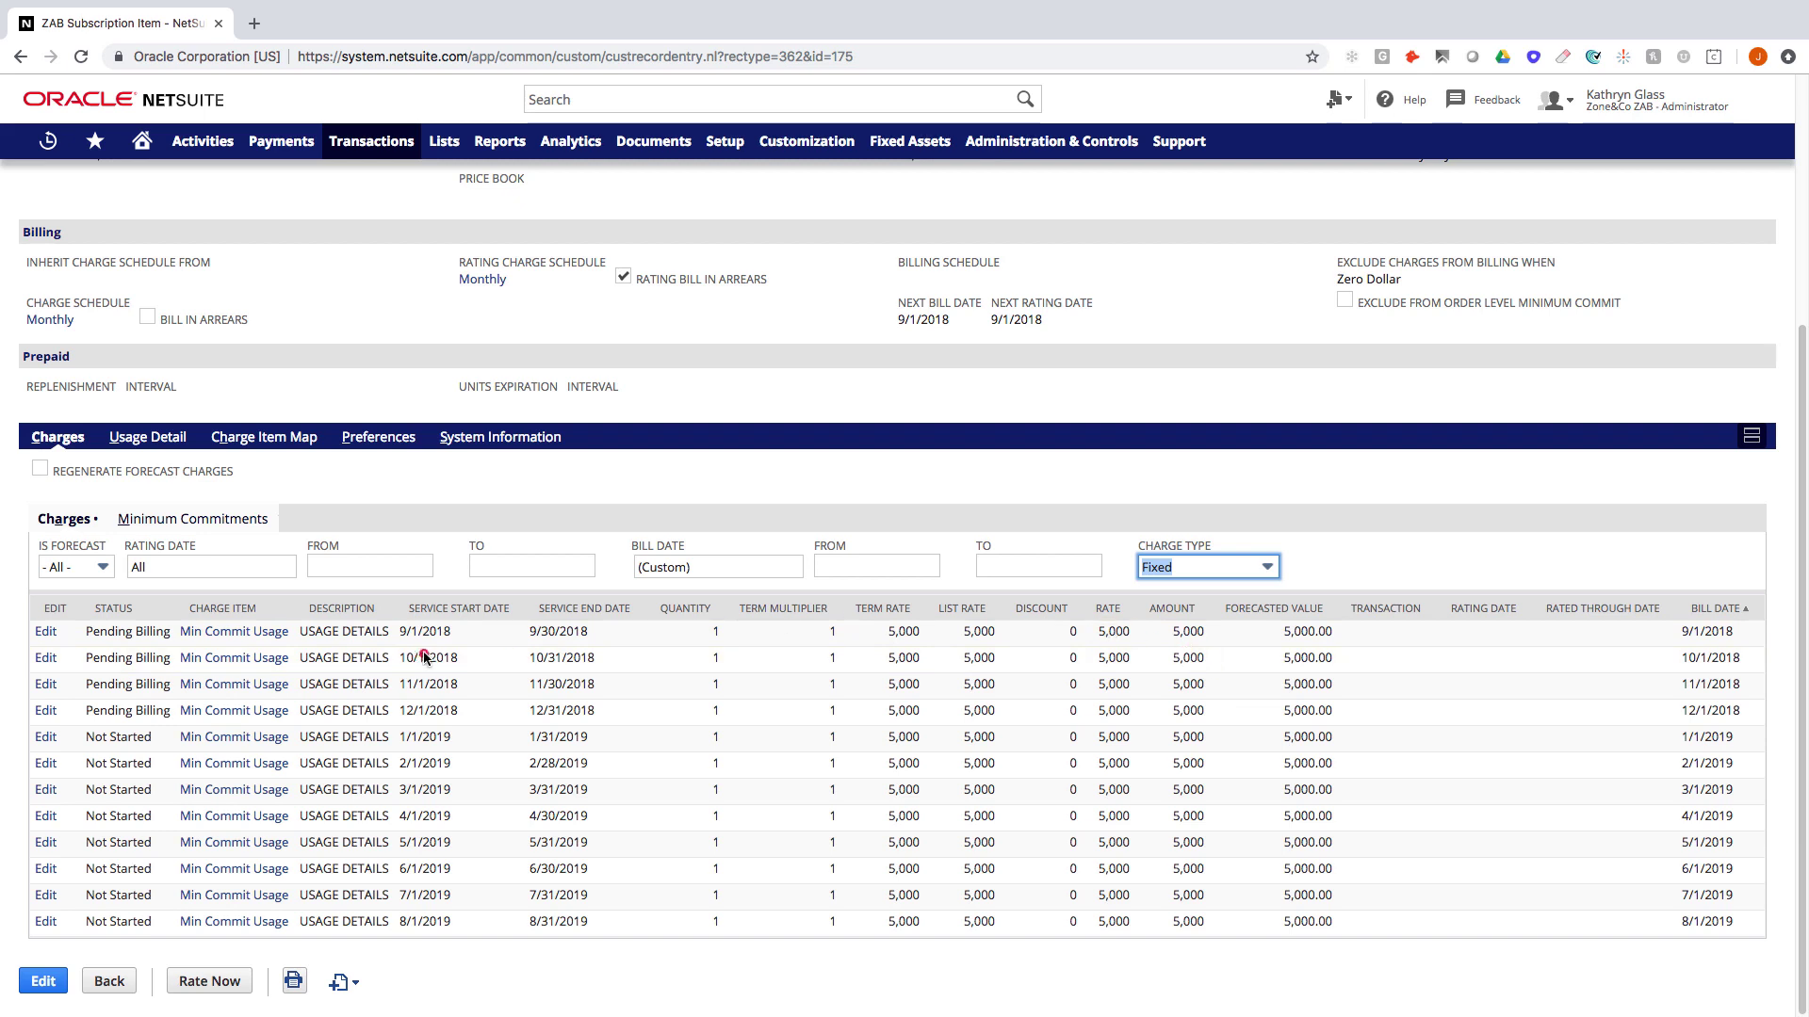
left_click_drag(388, 595, 631, 942)
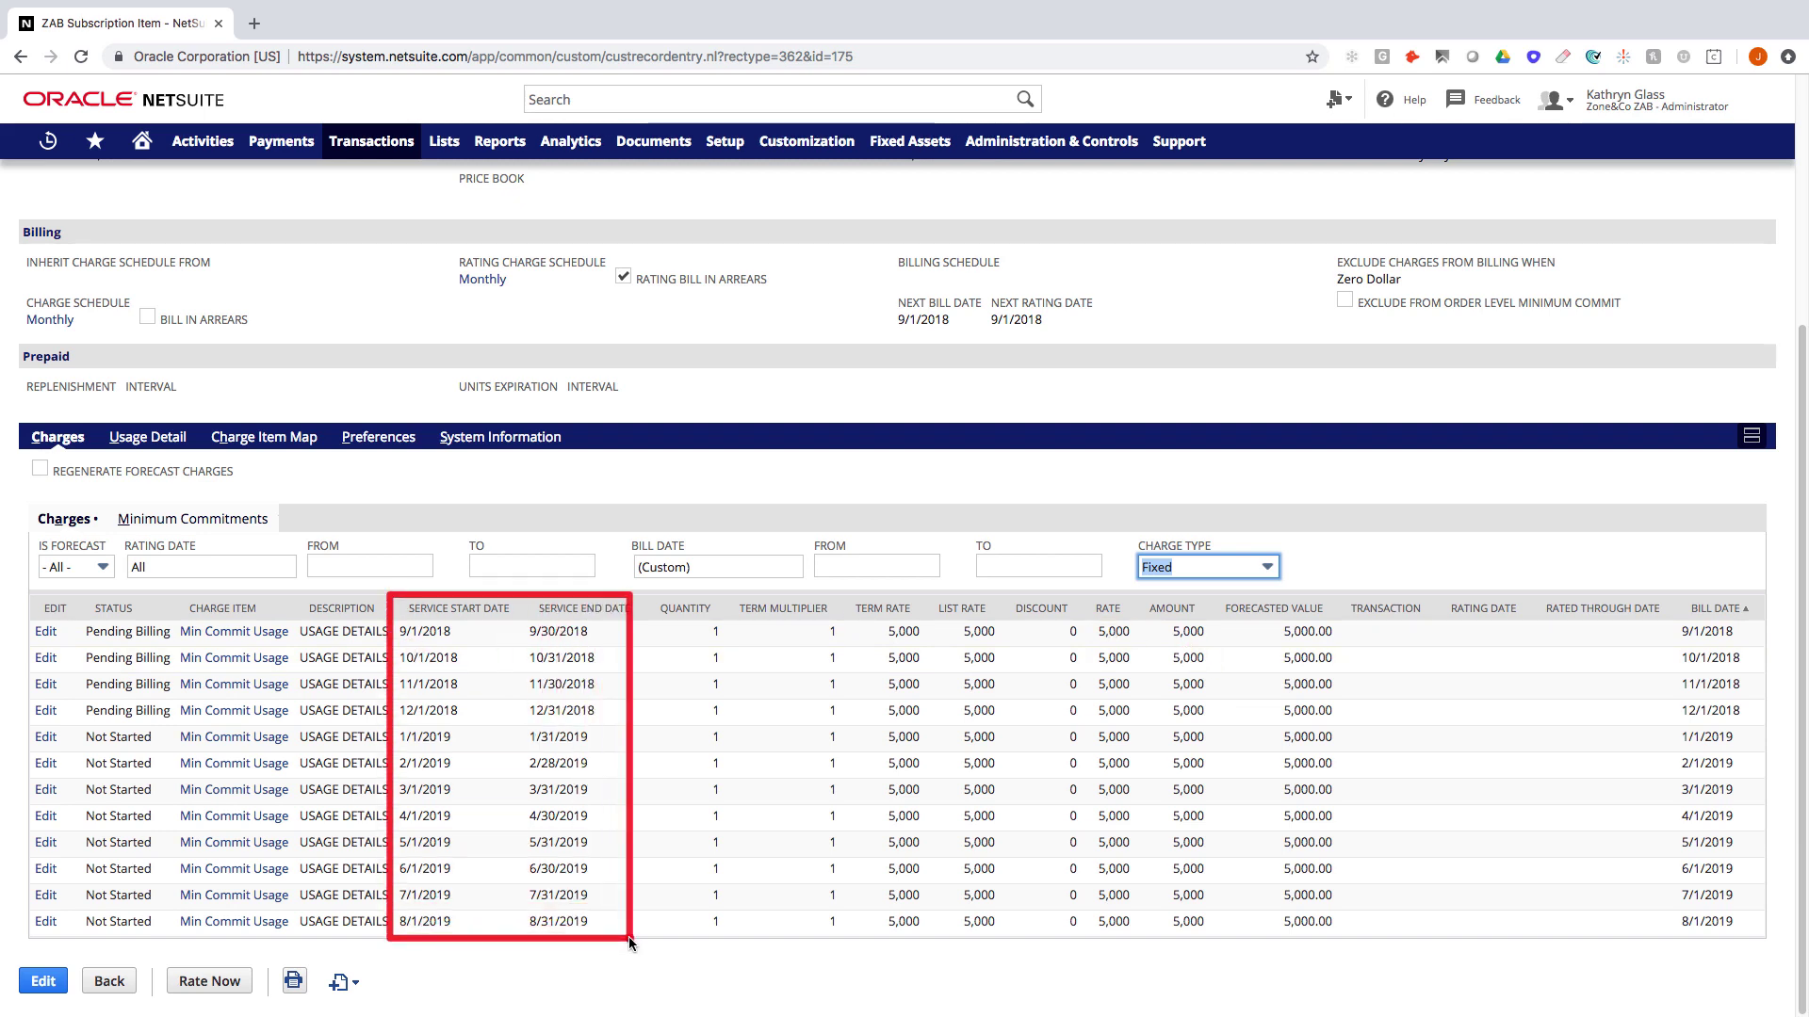
mouse_move(1137, 588)
left_mouse_down()
mouse_move(1188, 633)
mouse_move(1229, 961)
left_mouse_up()
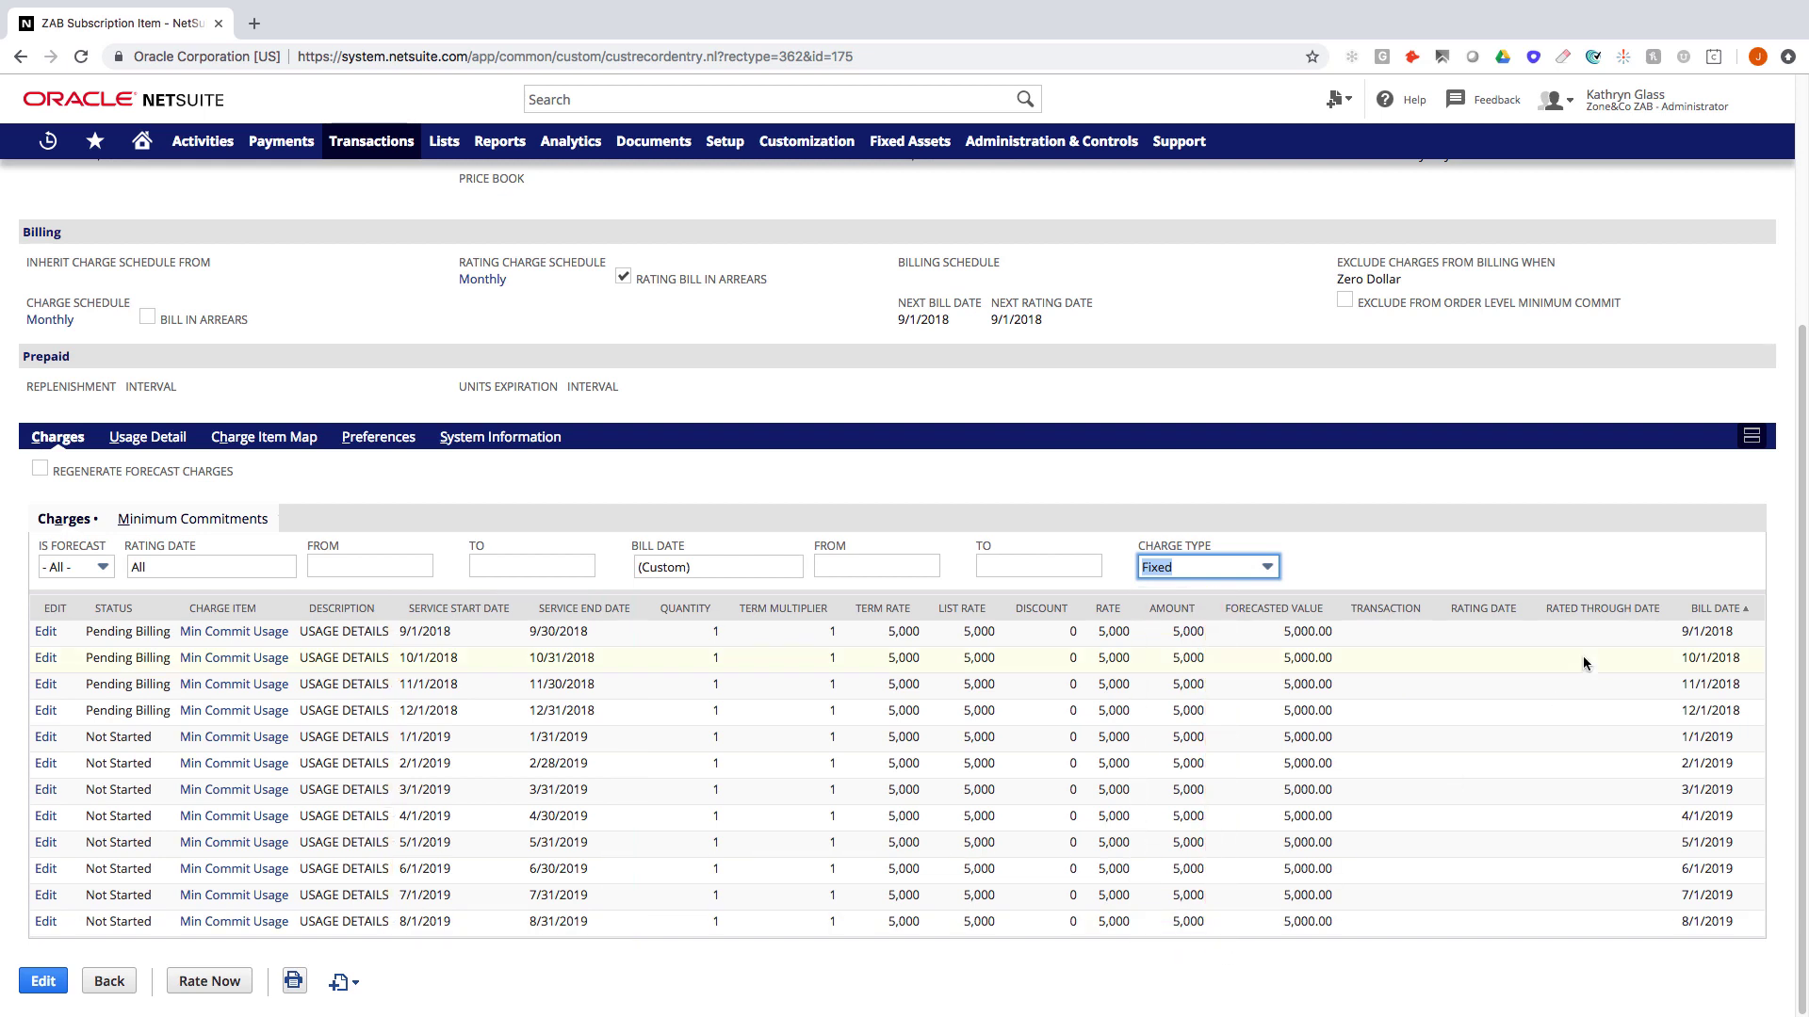
left_click_drag(1671, 587, 1764, 648)
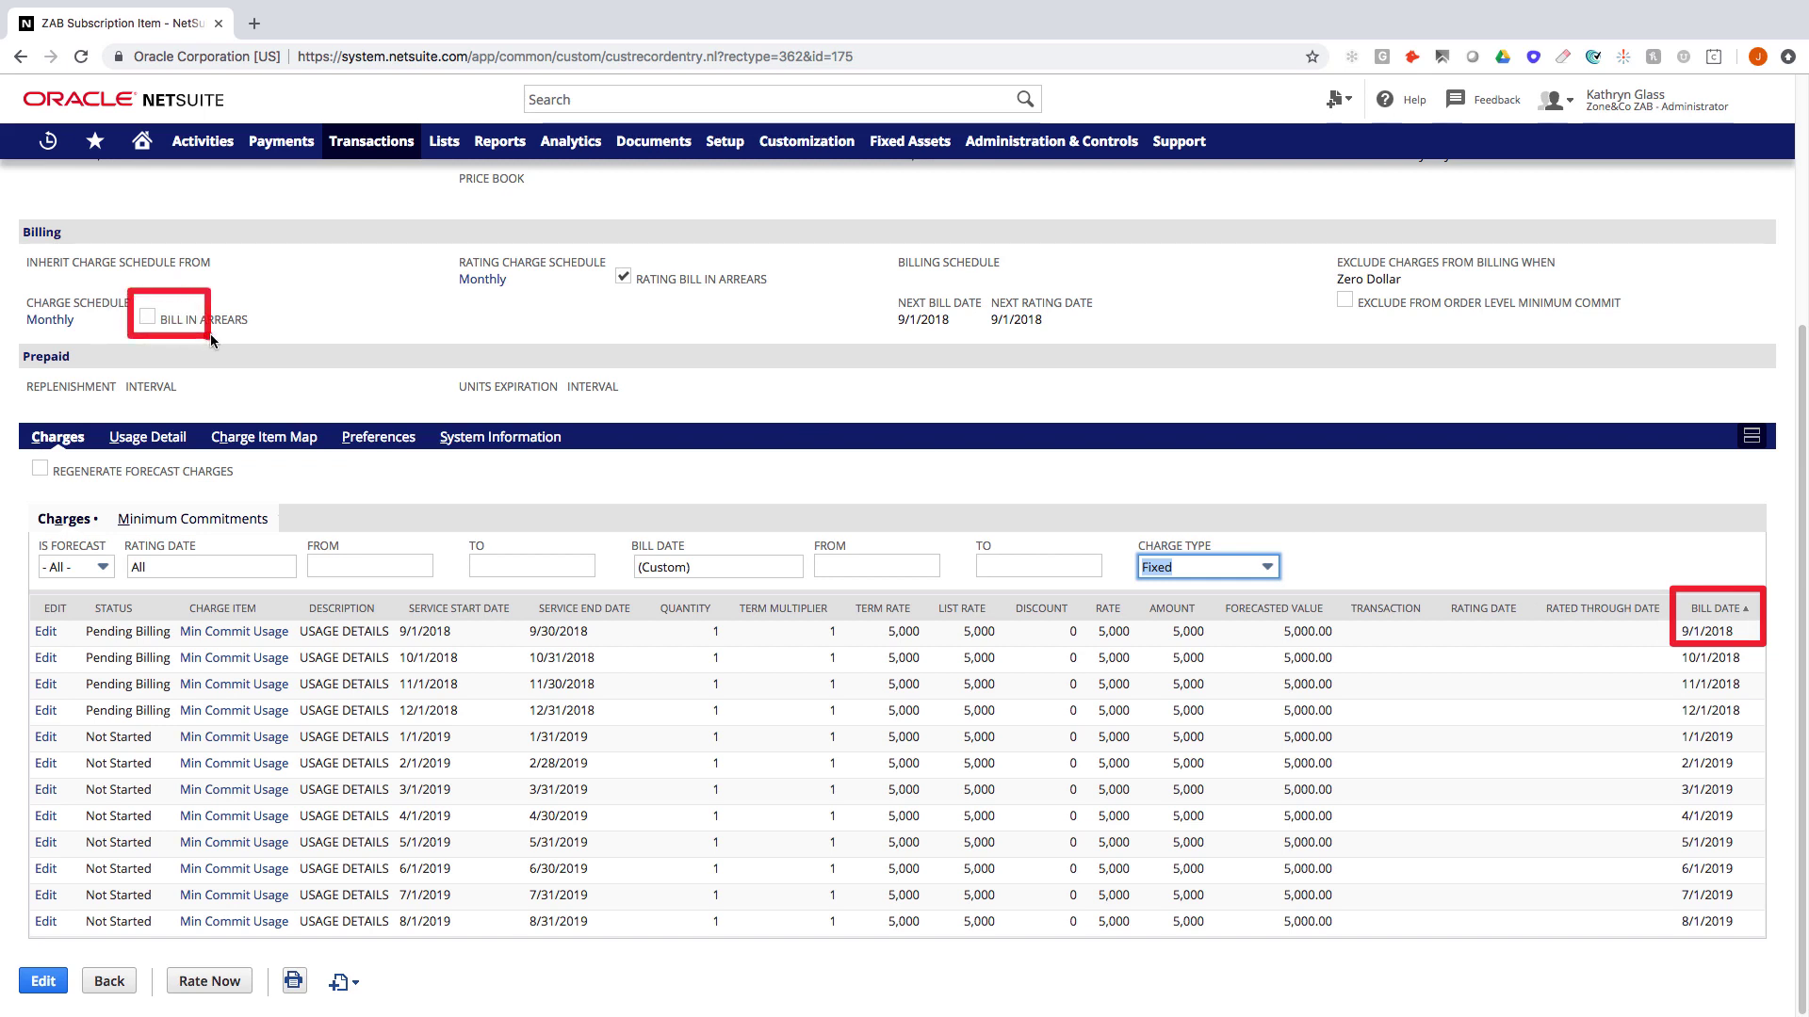
left_click_drag(211, 333, 266, 335)
key("Escape")
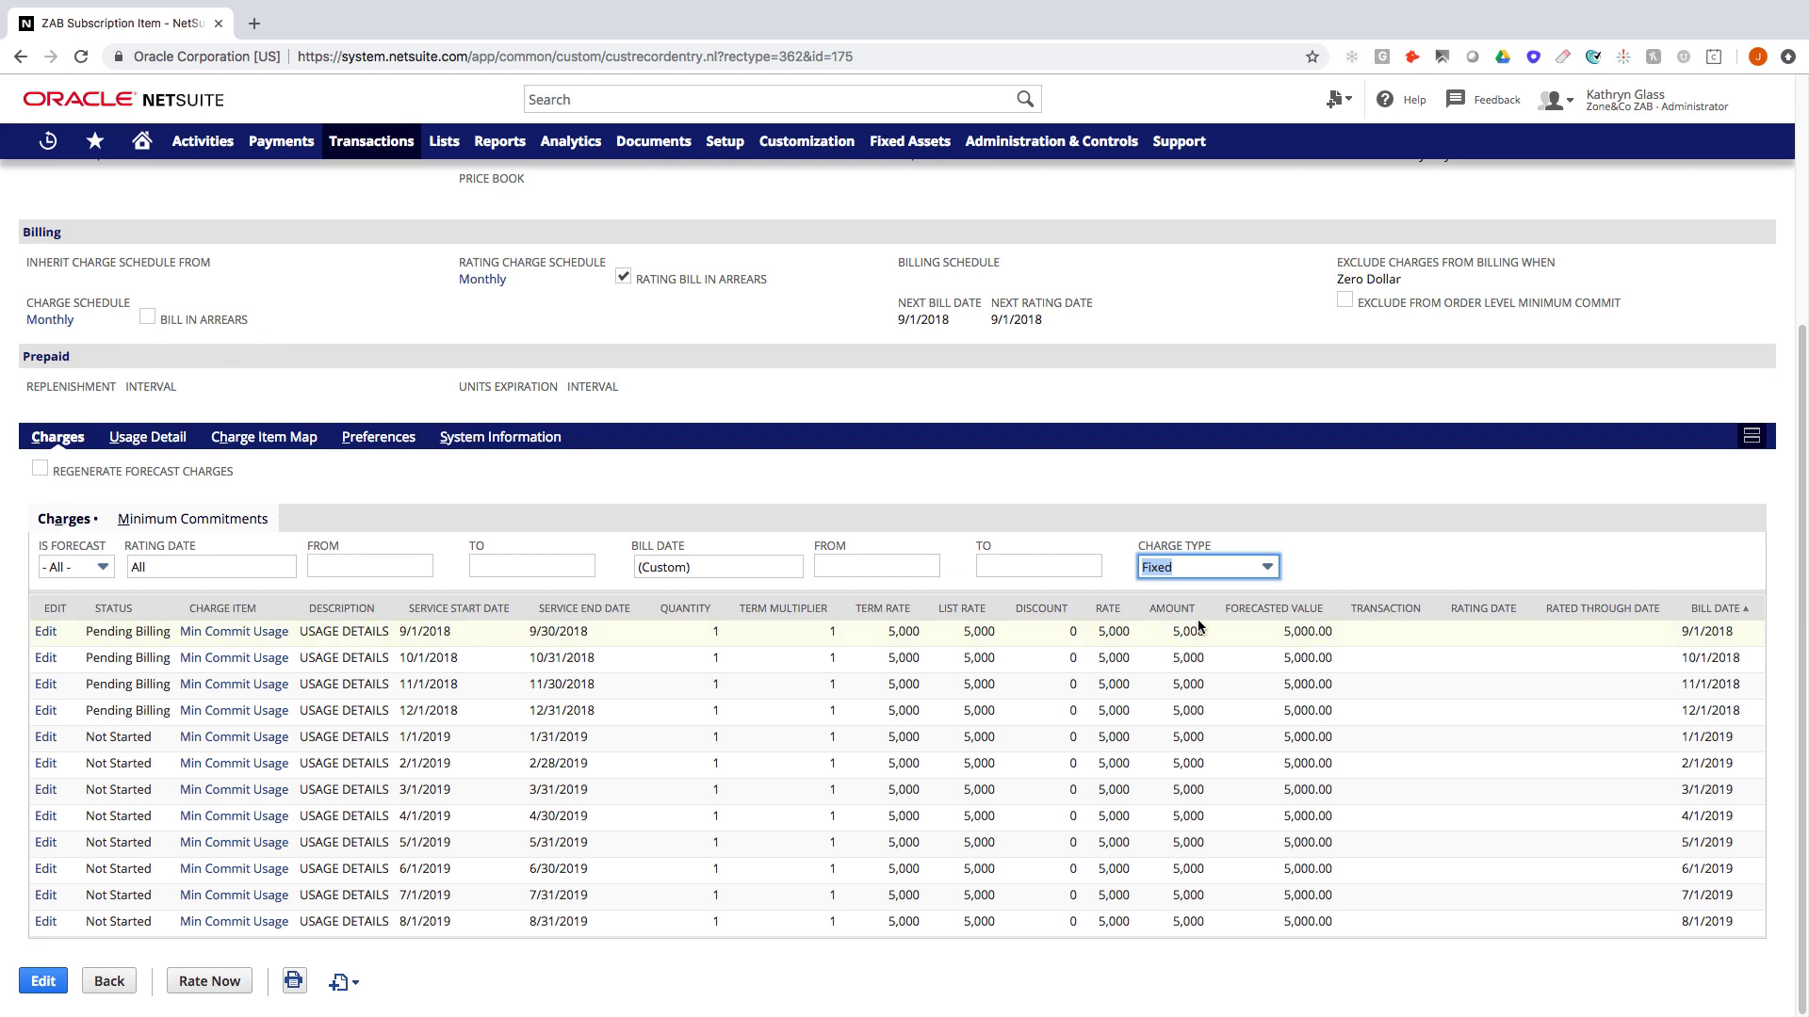
- Filter the charges to Usage and mark the first row's service dates and 10/1/2018 bill date
left_click(1196, 571)
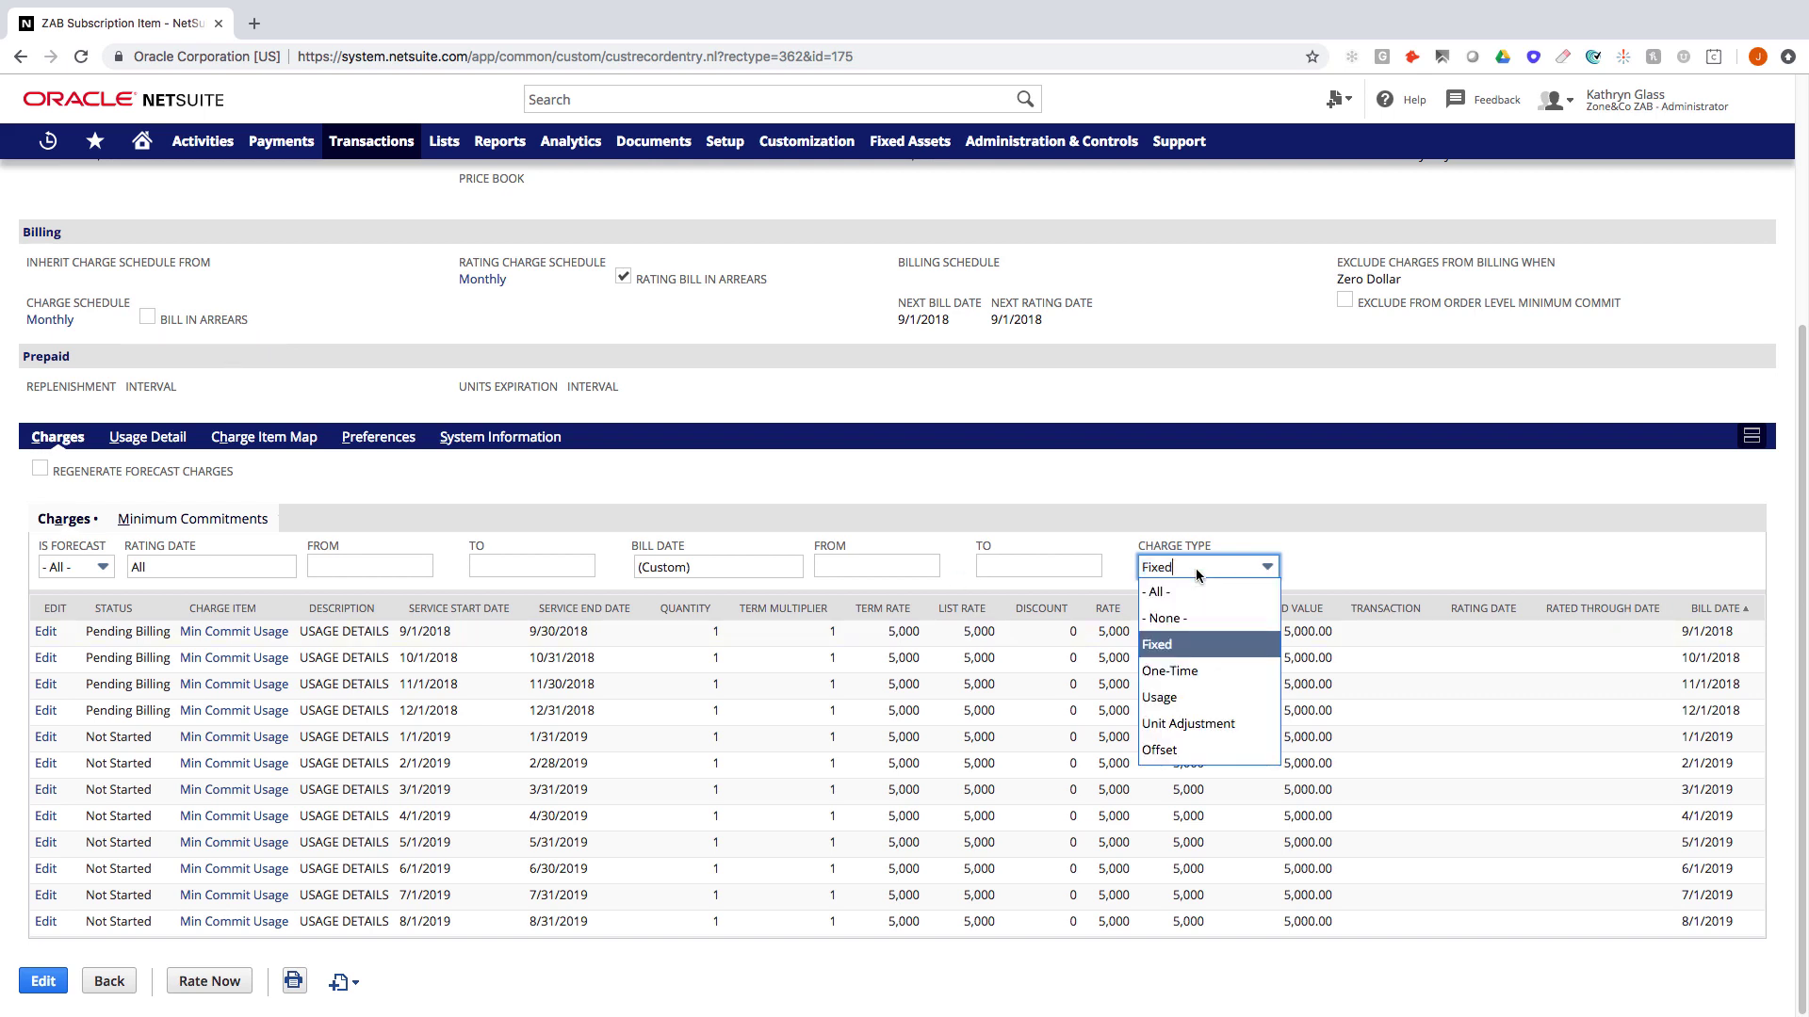
left_click(1197, 698)
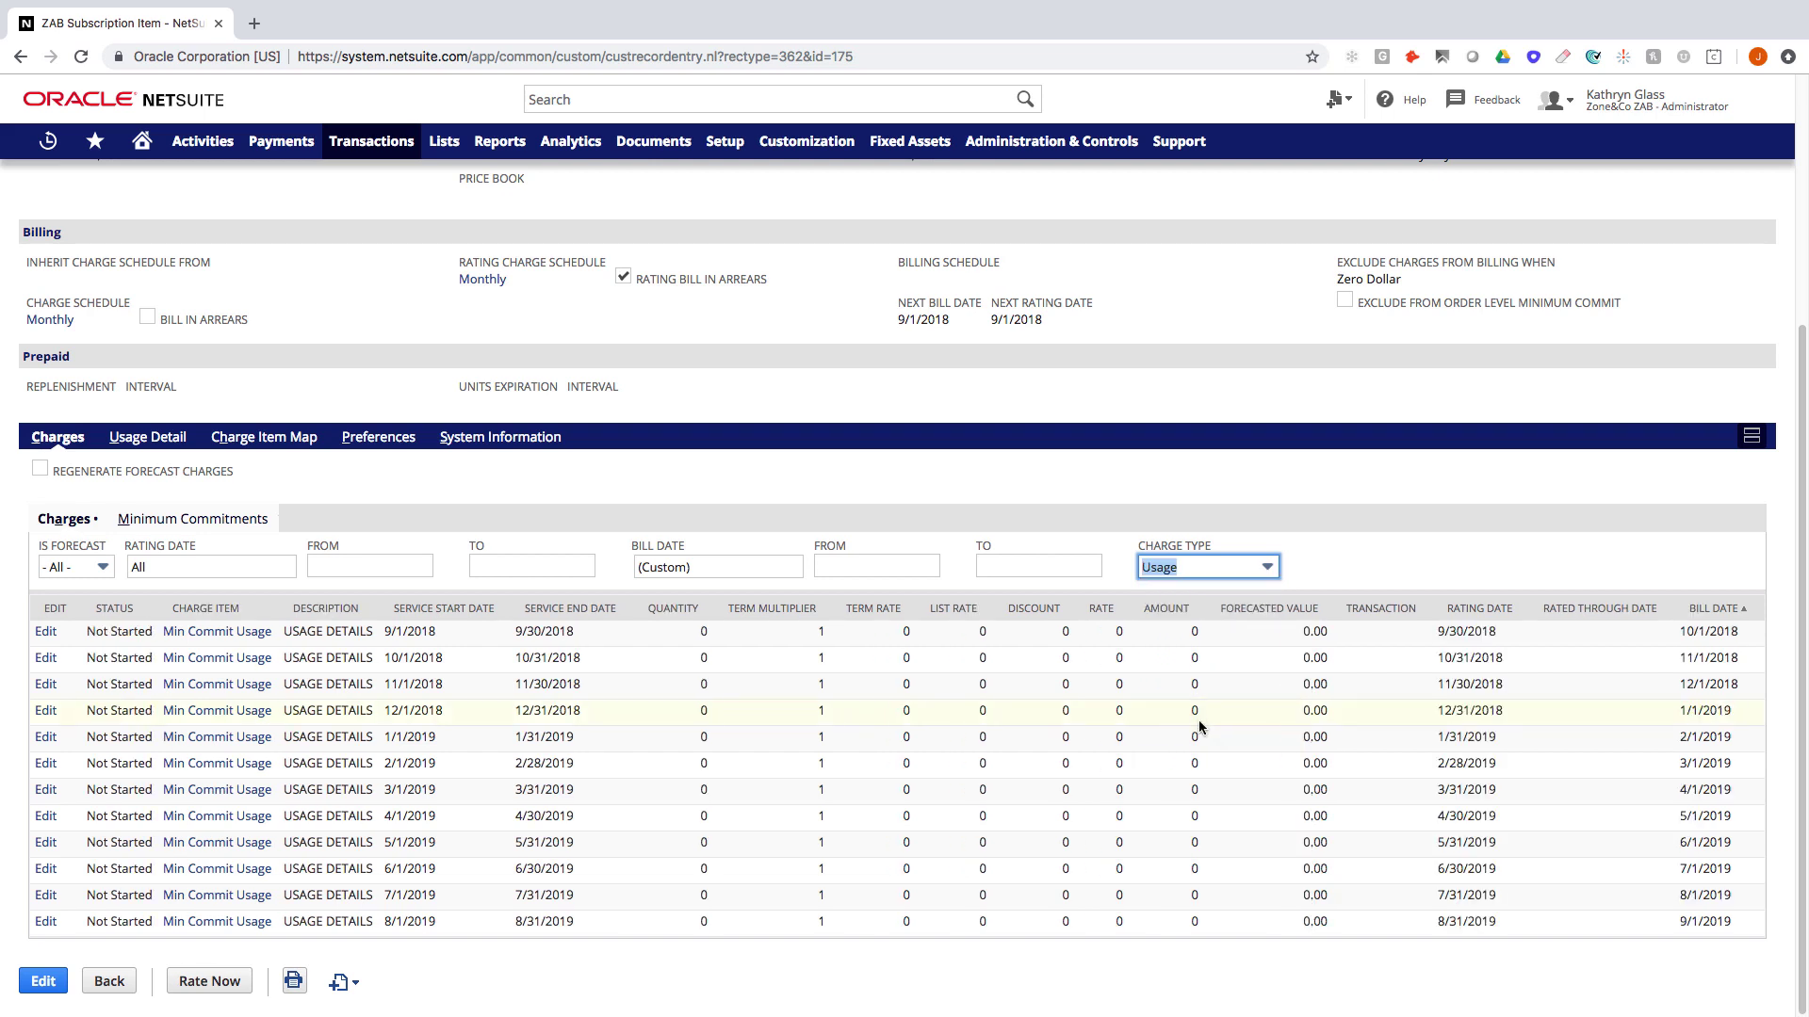
left_click(357, 592)
left_click_drag(359, 593, 630, 647)
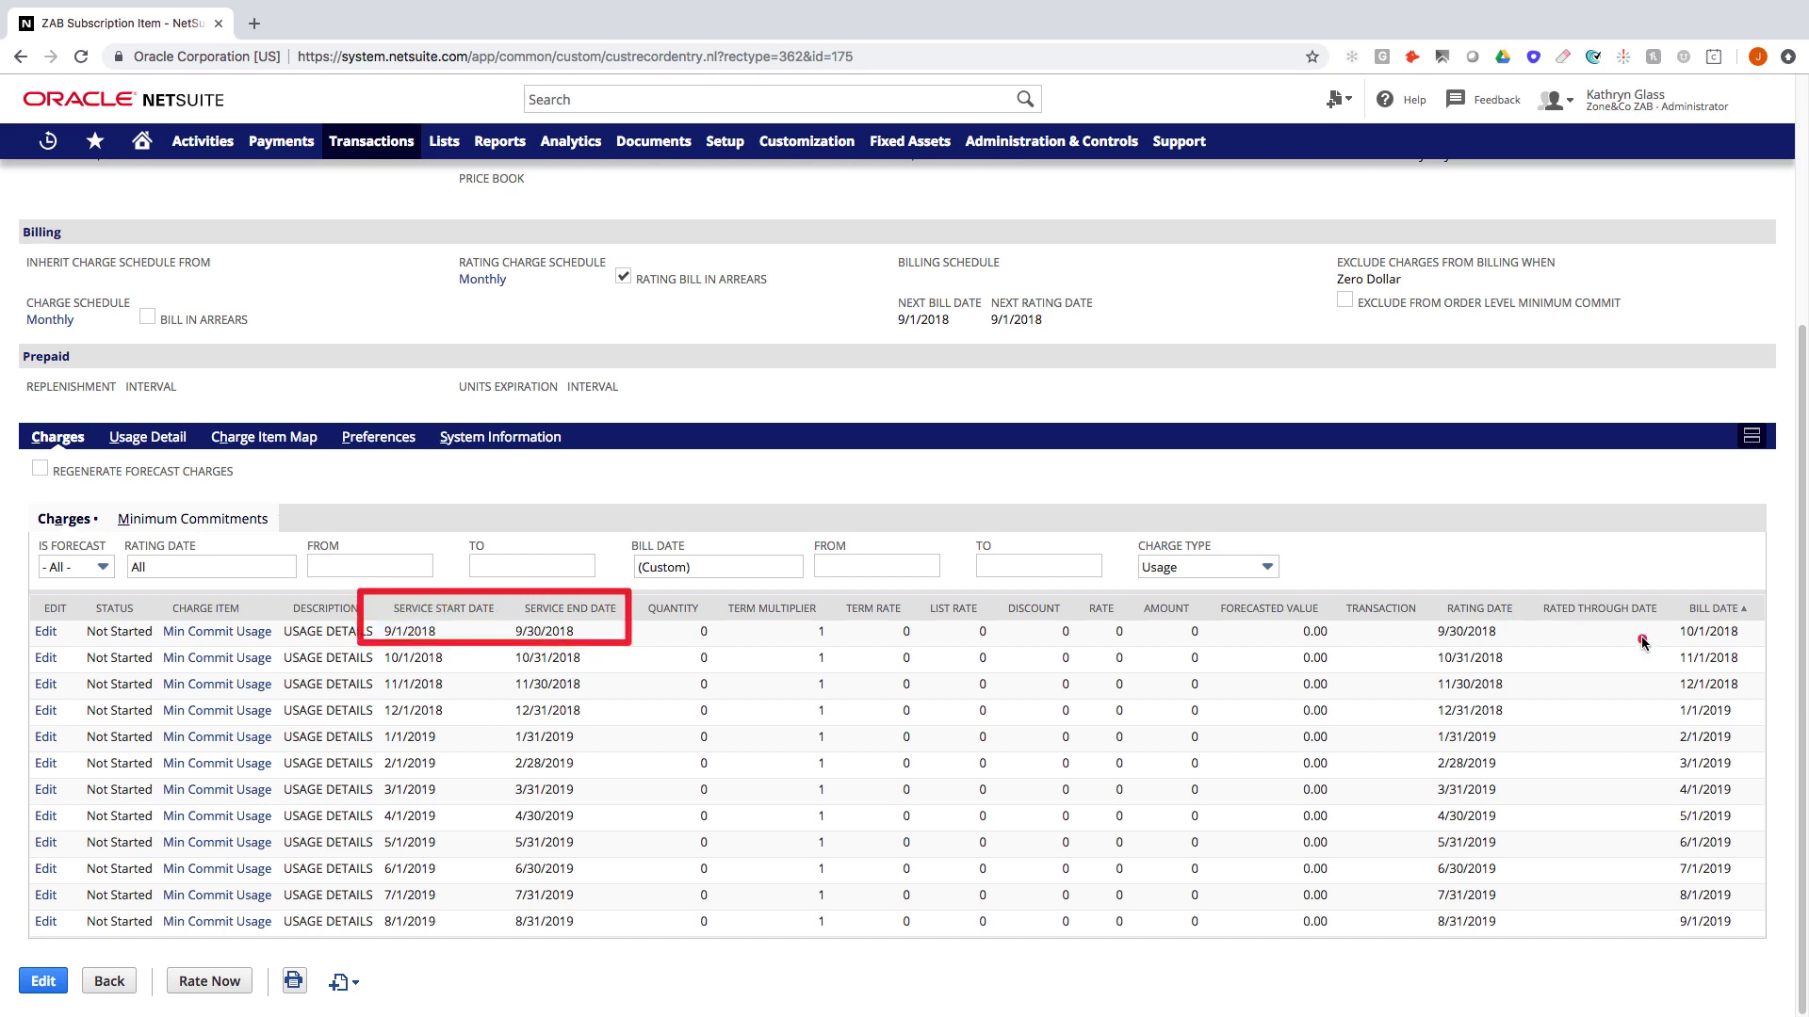
left_click_drag(1664, 594, 1763, 648)
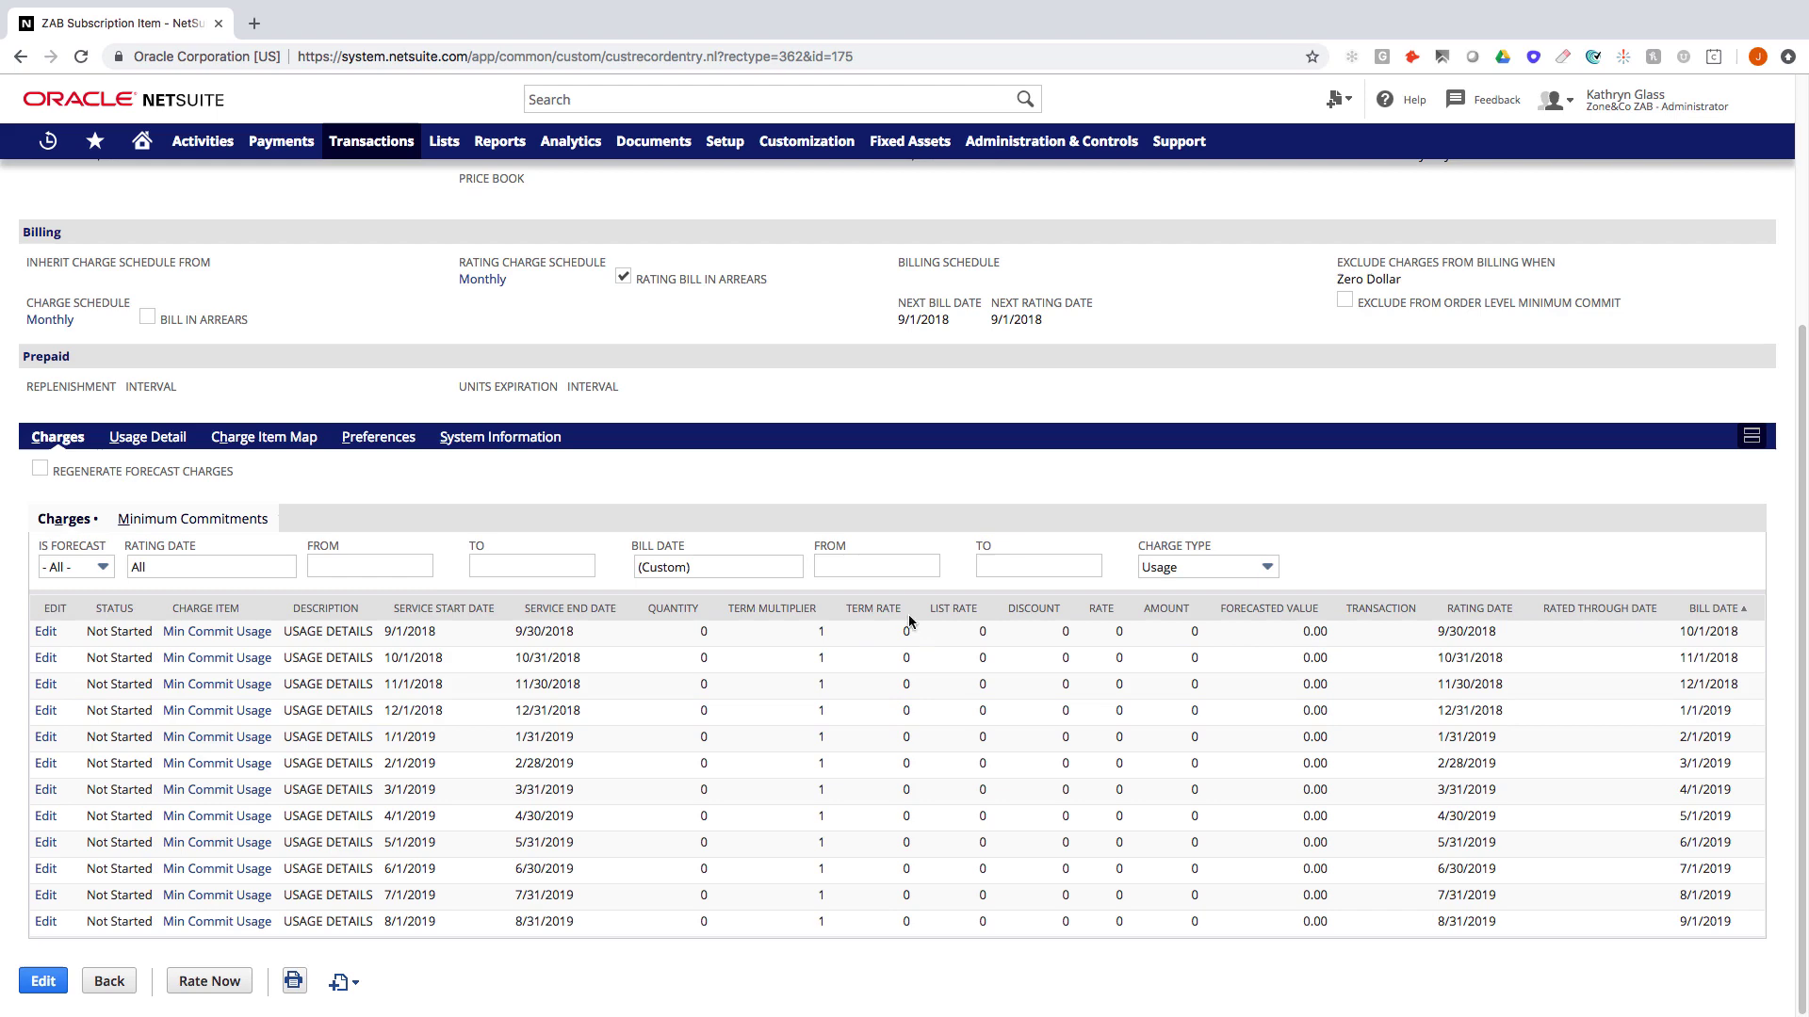
- Start a new ZAB Usage Data record from the item's Usage Detail
left_click(139, 439)
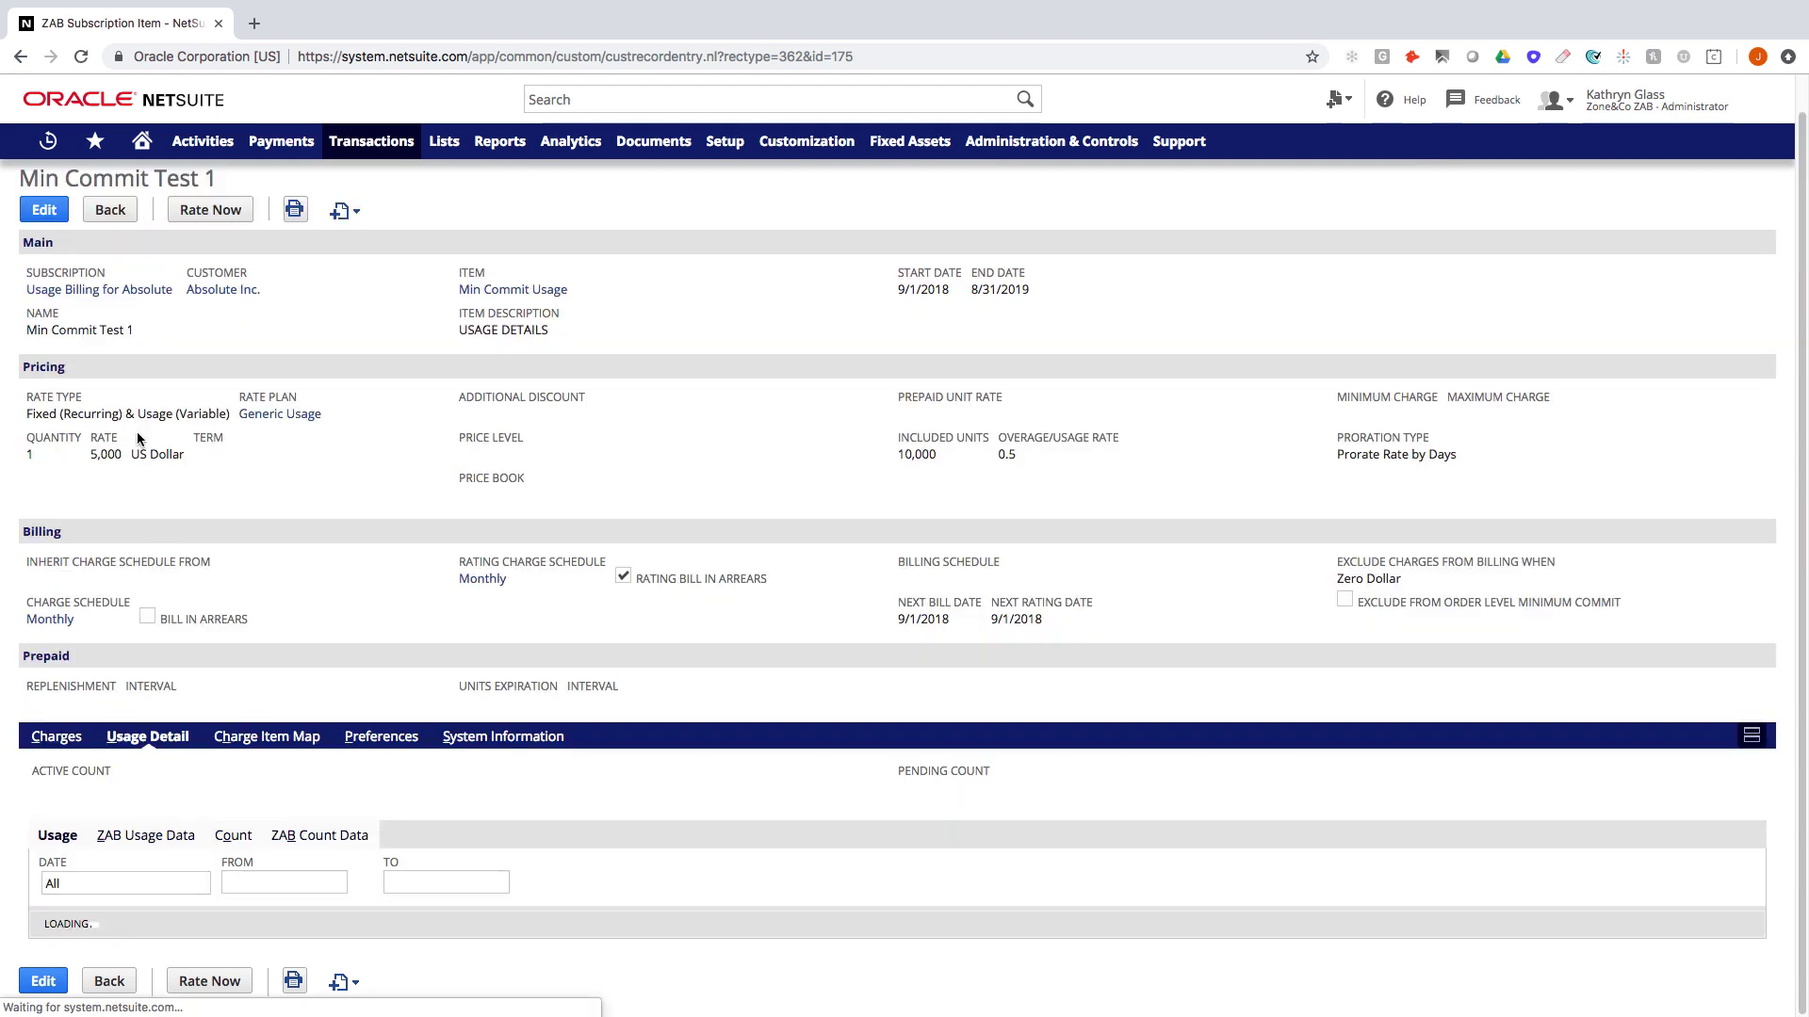
left_click(161, 816)
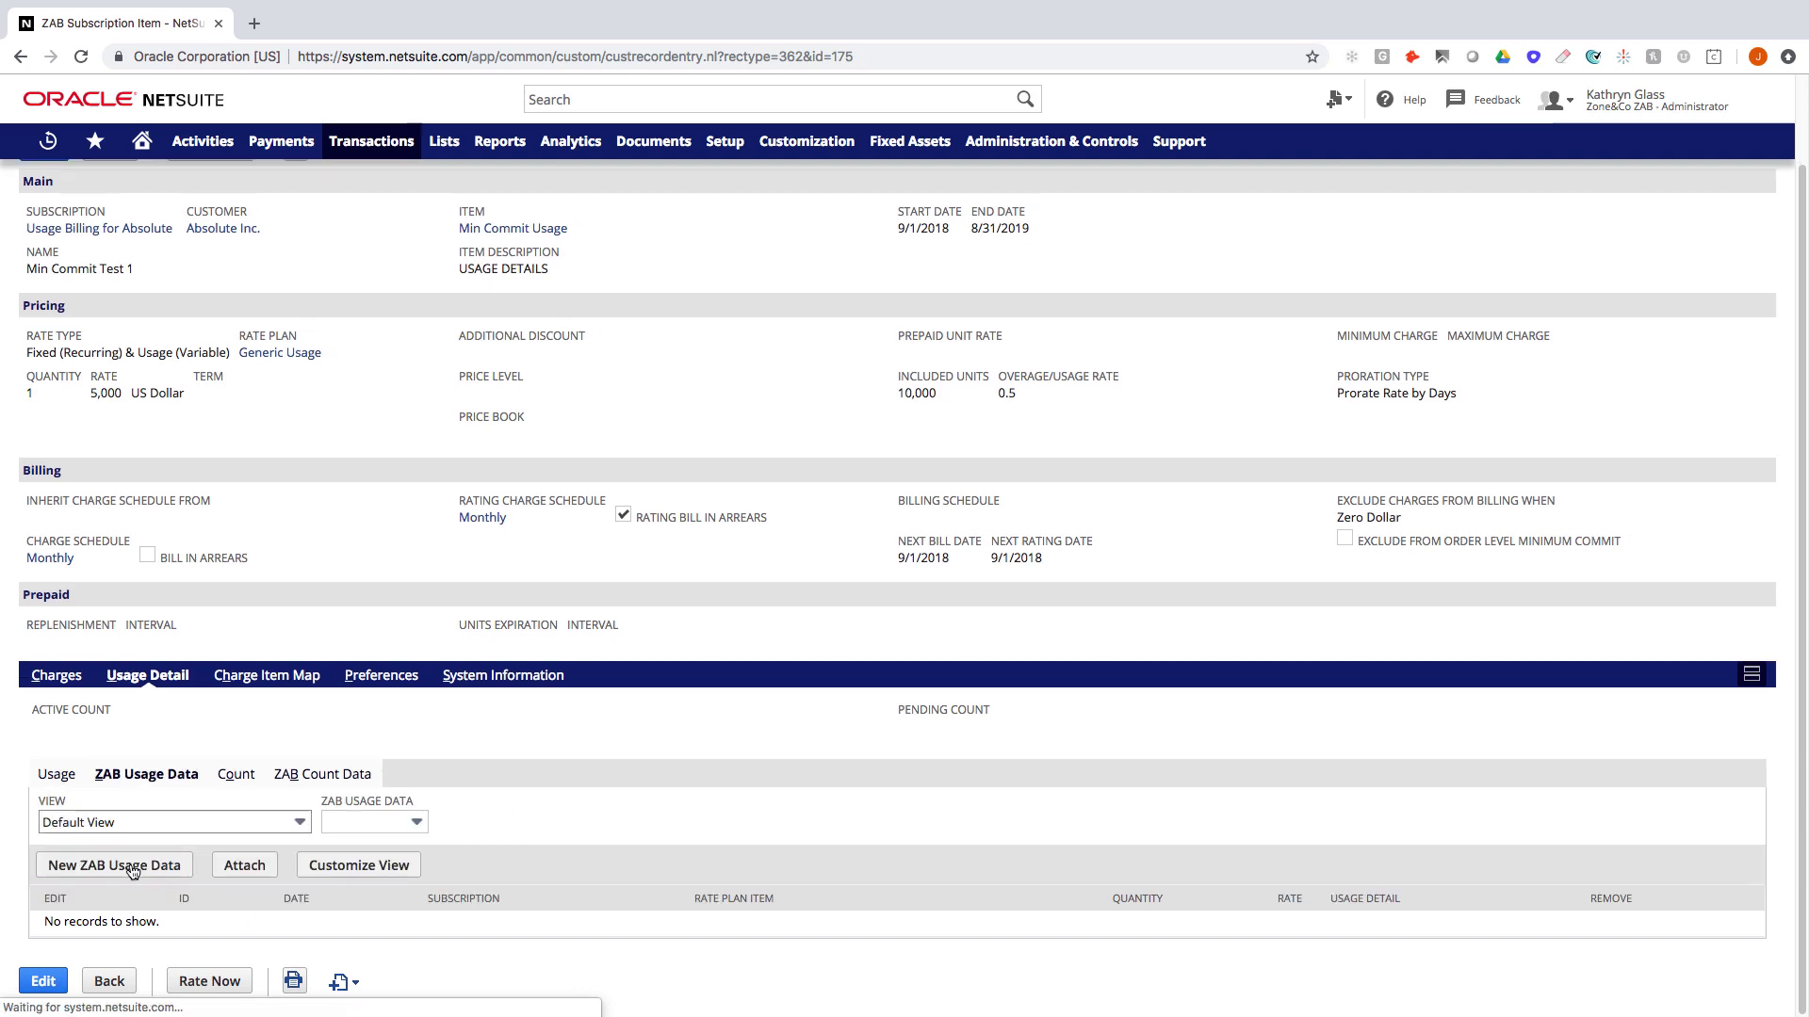
left_click(141, 867)
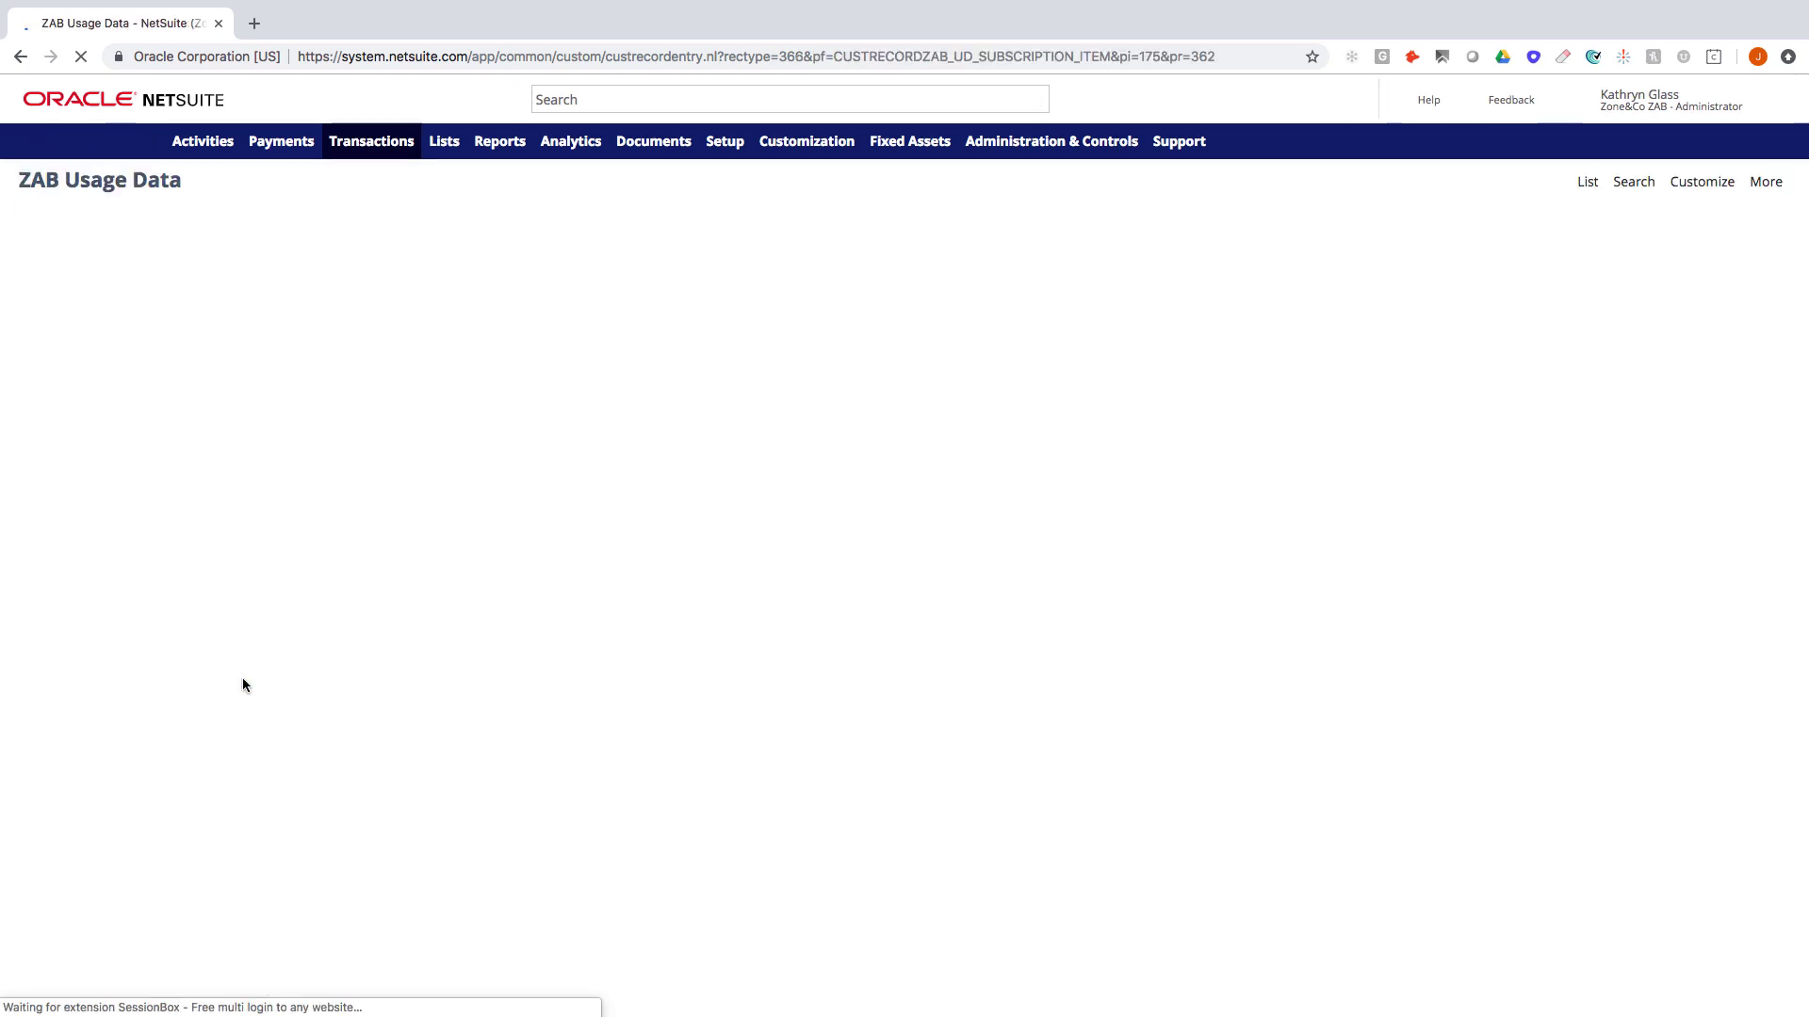
- Enter usage dated 9/30/2018 with quantity 10,050 and save the record
left_click(296, 274)
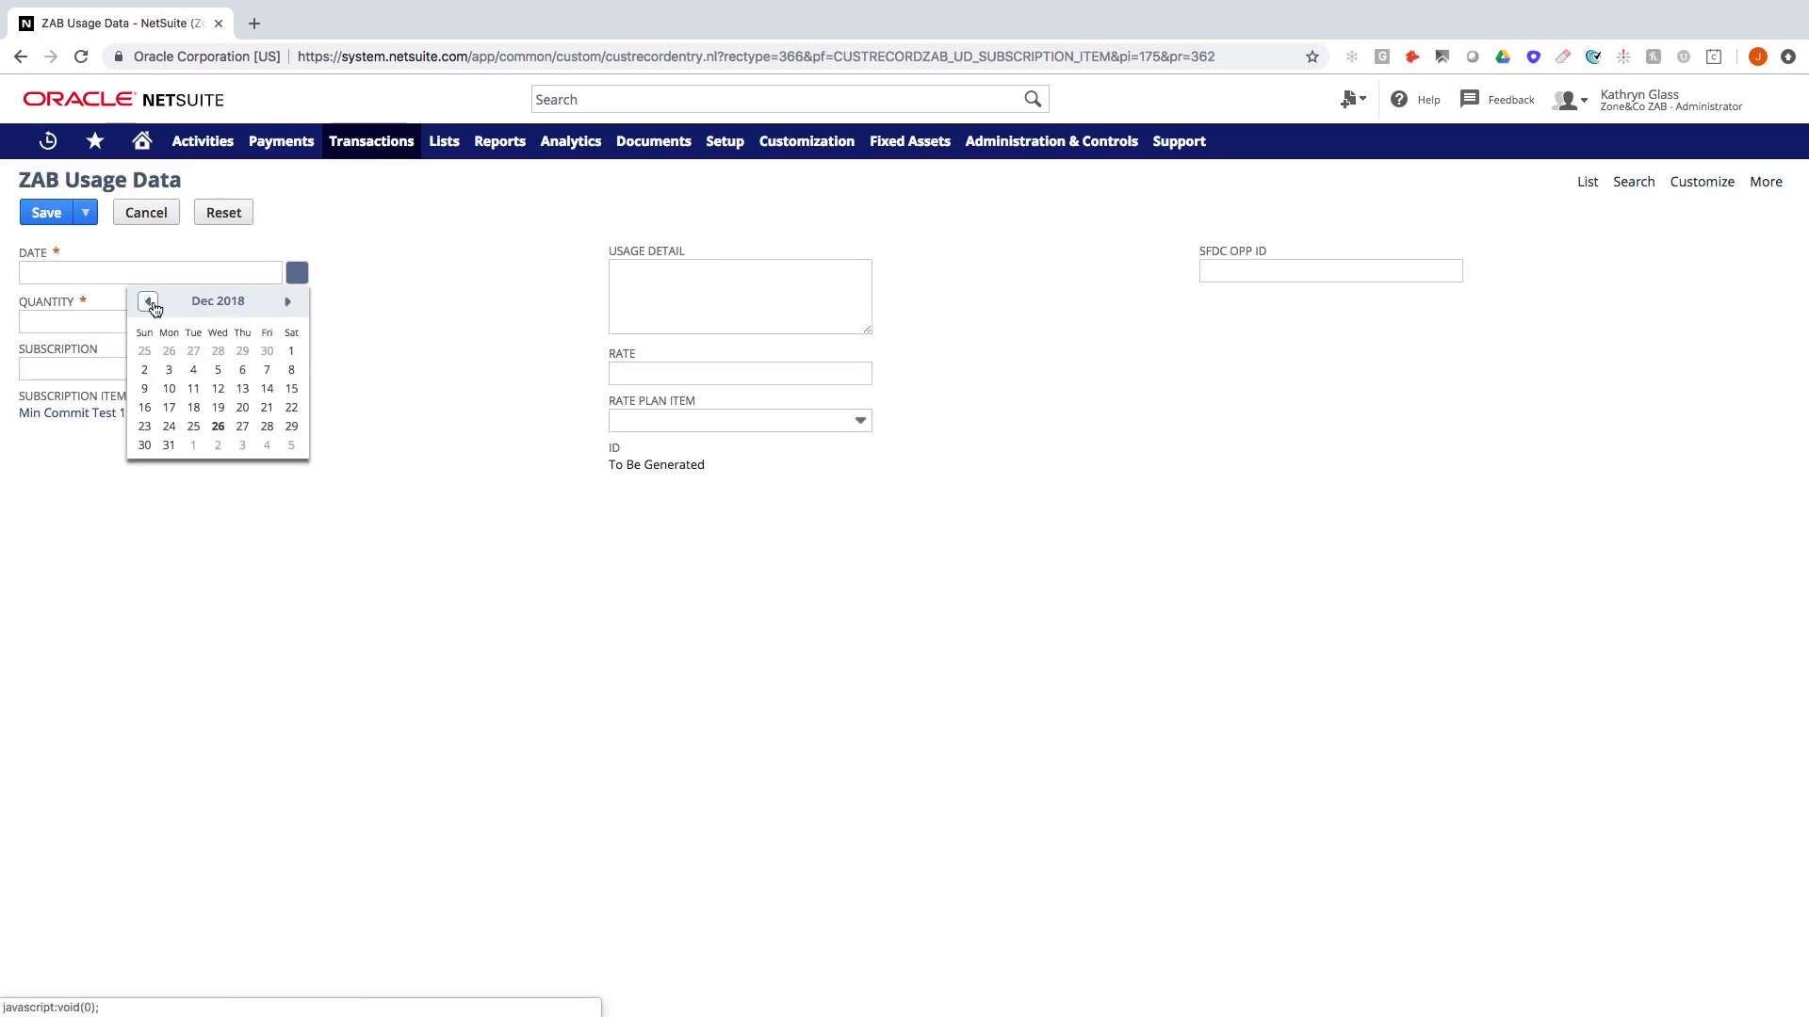
left_click(149, 301)
left_click(149, 301)
left_click(149, 301)
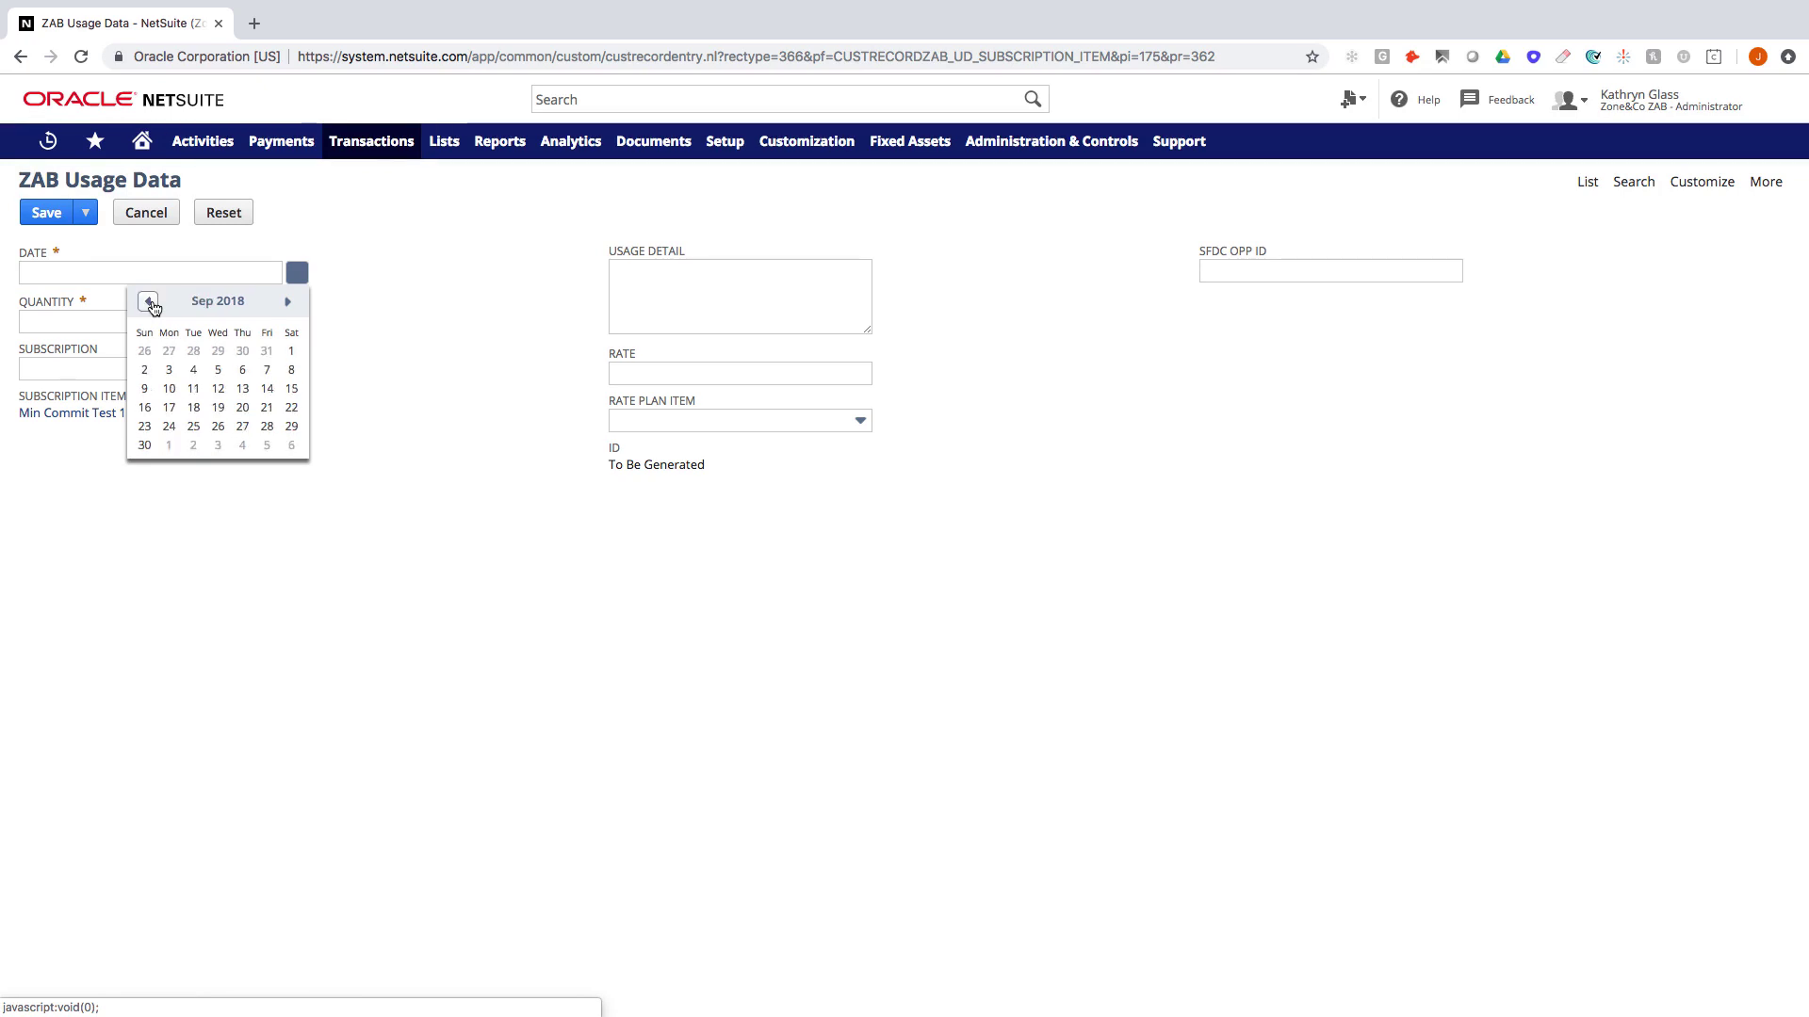
left_click(144, 445)
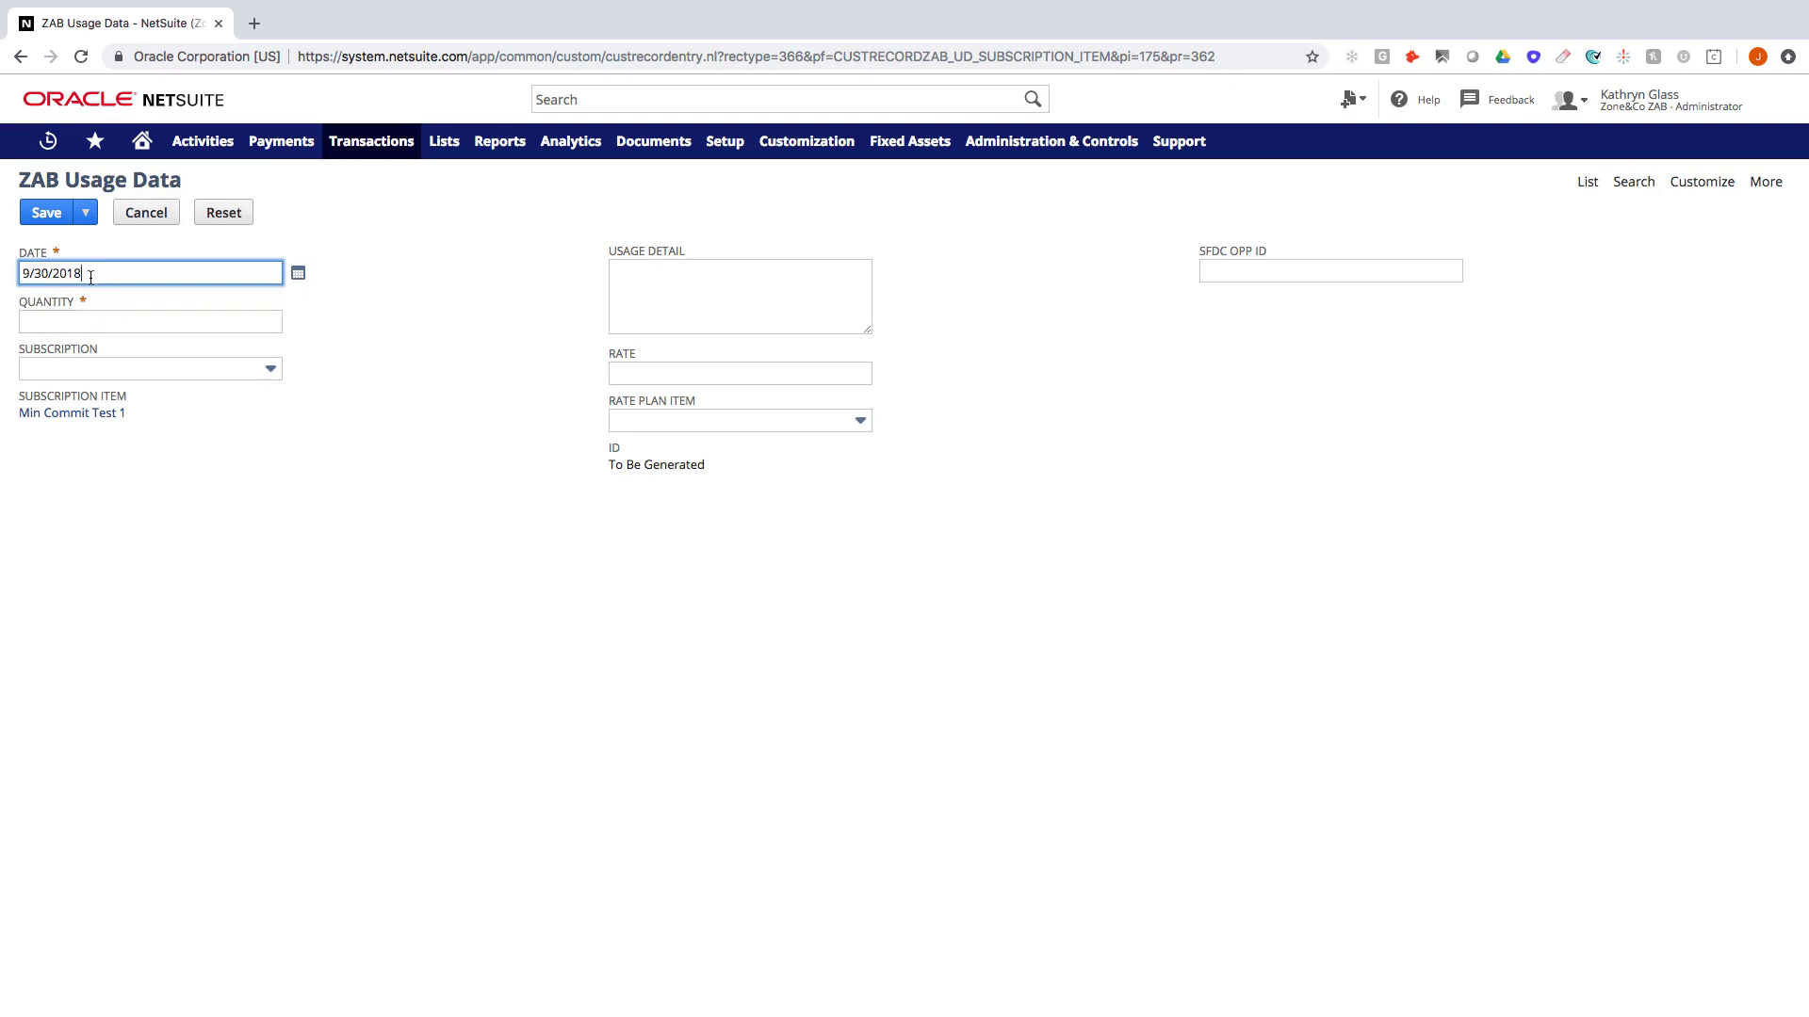
left_click(73, 326)
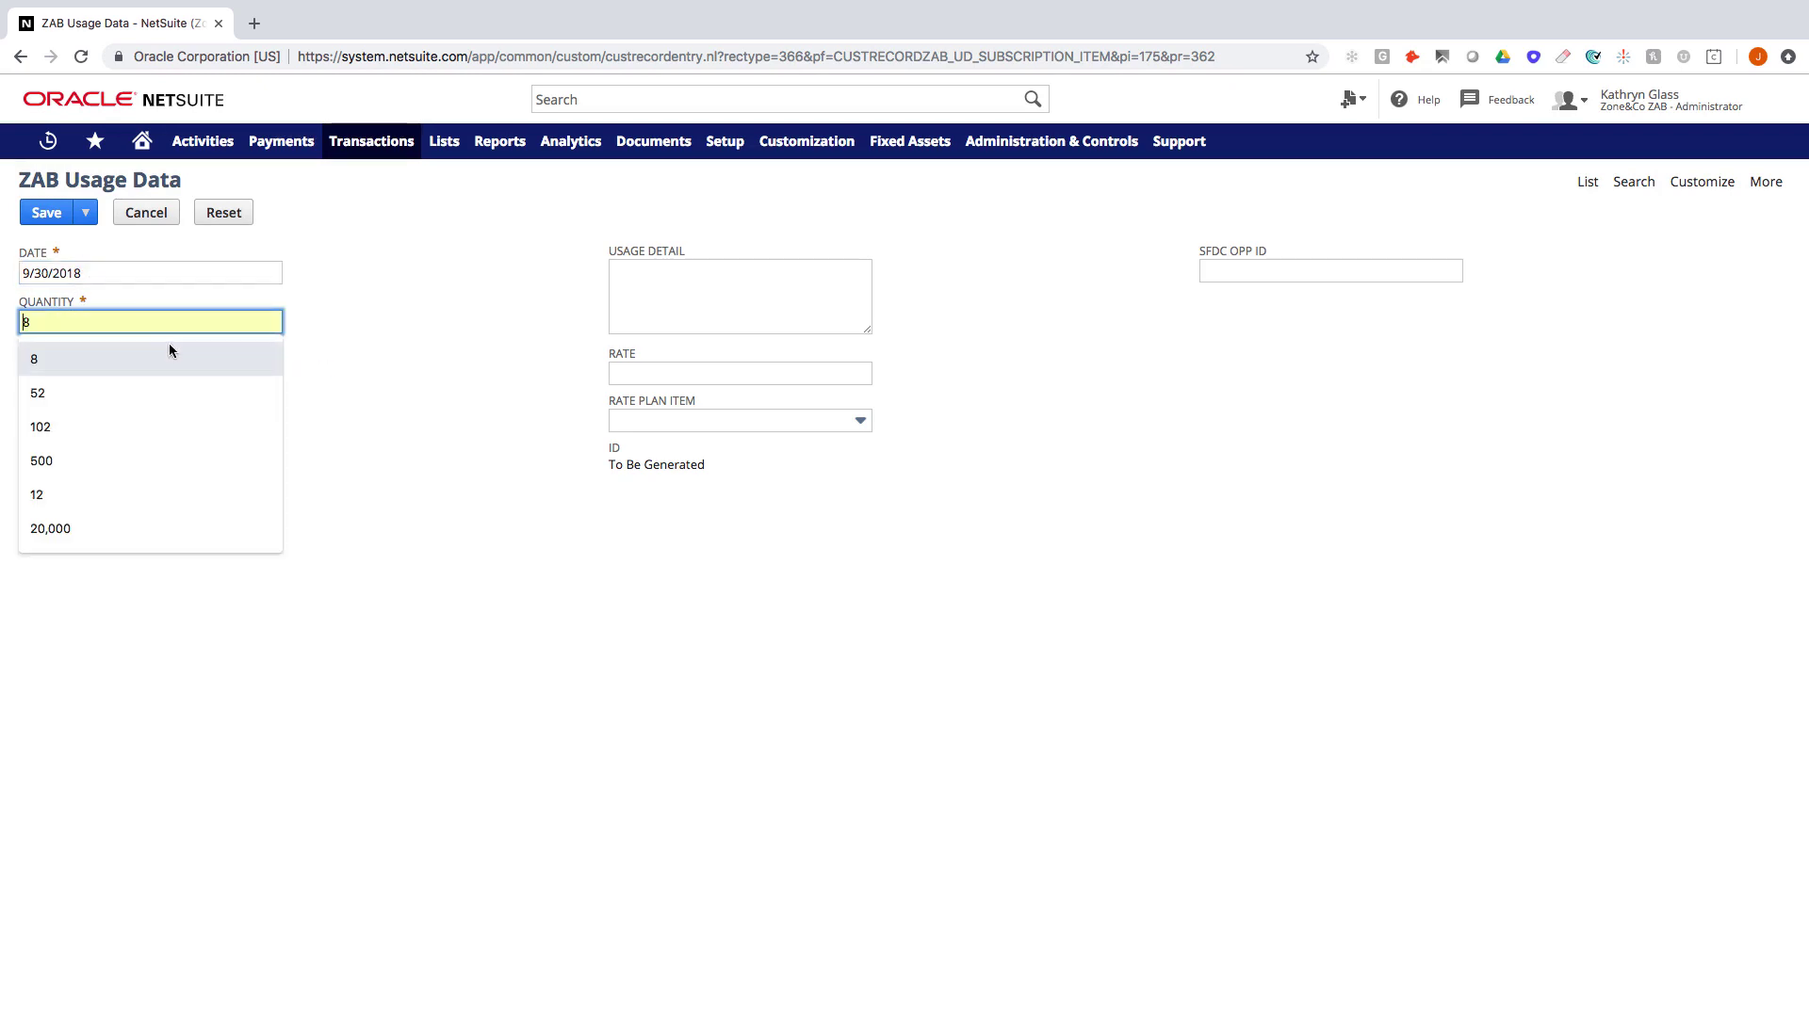
type("10")
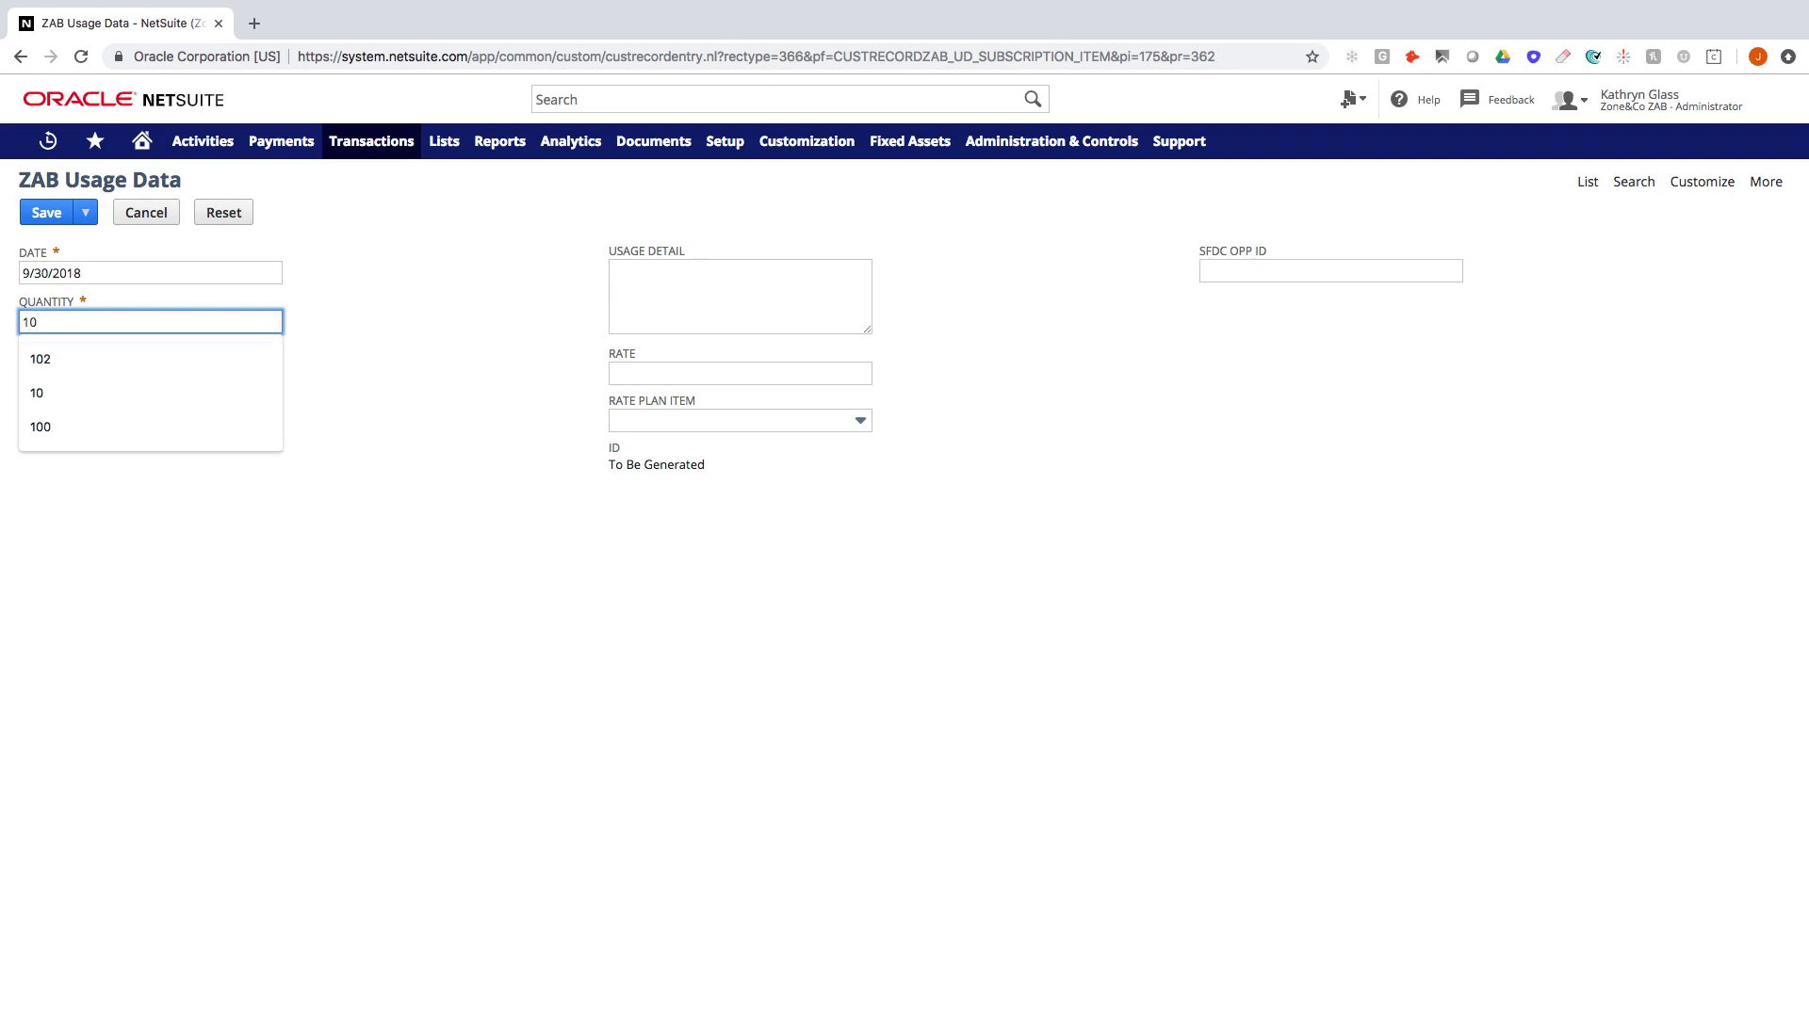
type(",050")
key("Tab")
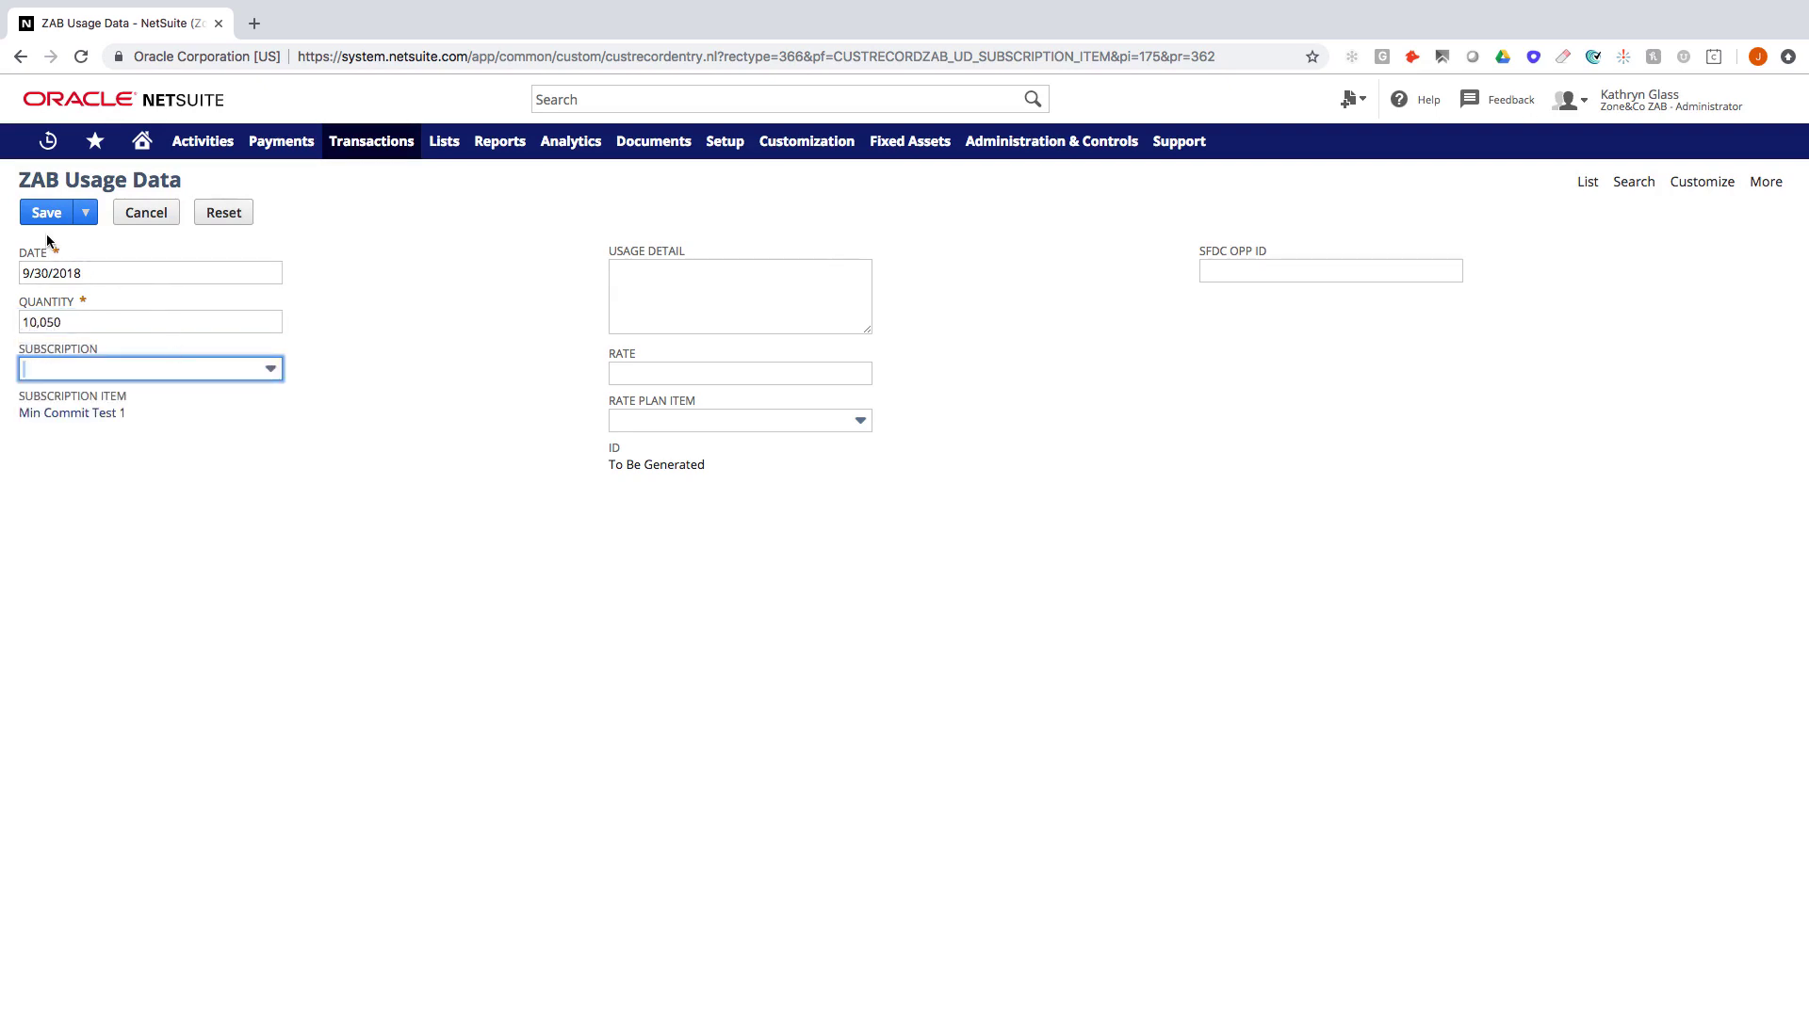
left_click(38, 218)
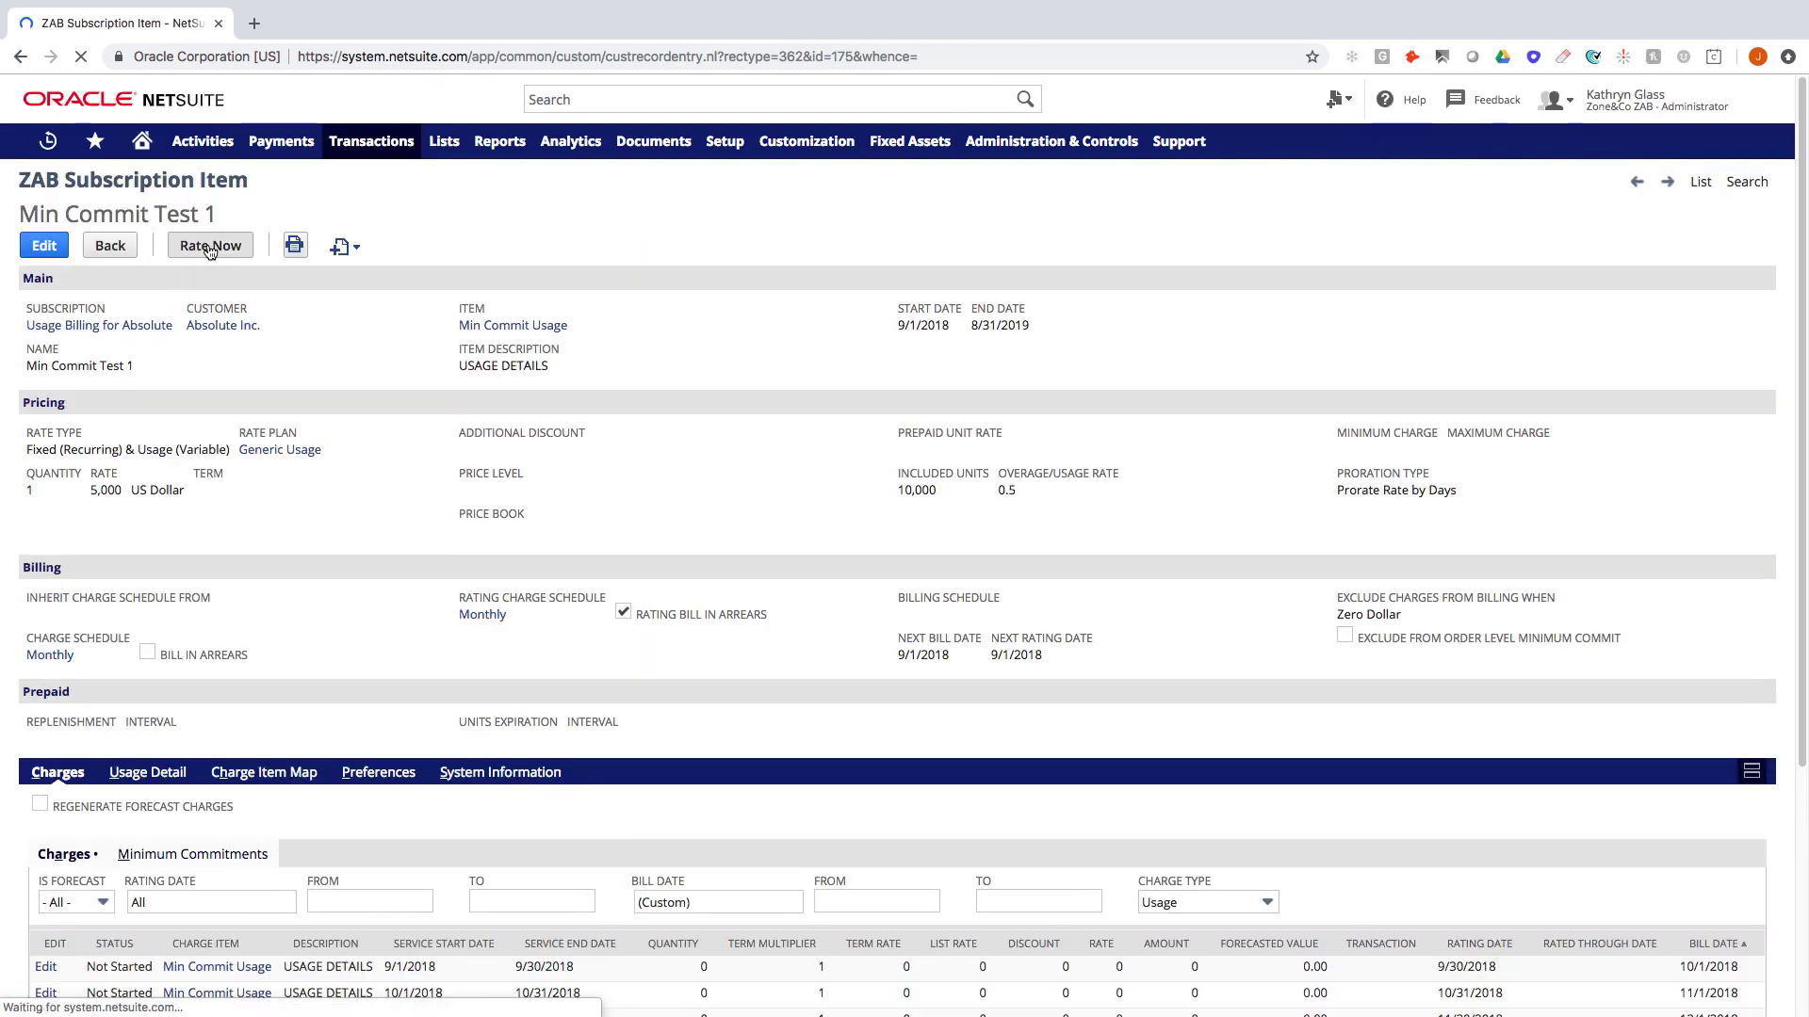
- Rate the item now and highlight the September usage charge's quantity of 50
left_click(209, 247)
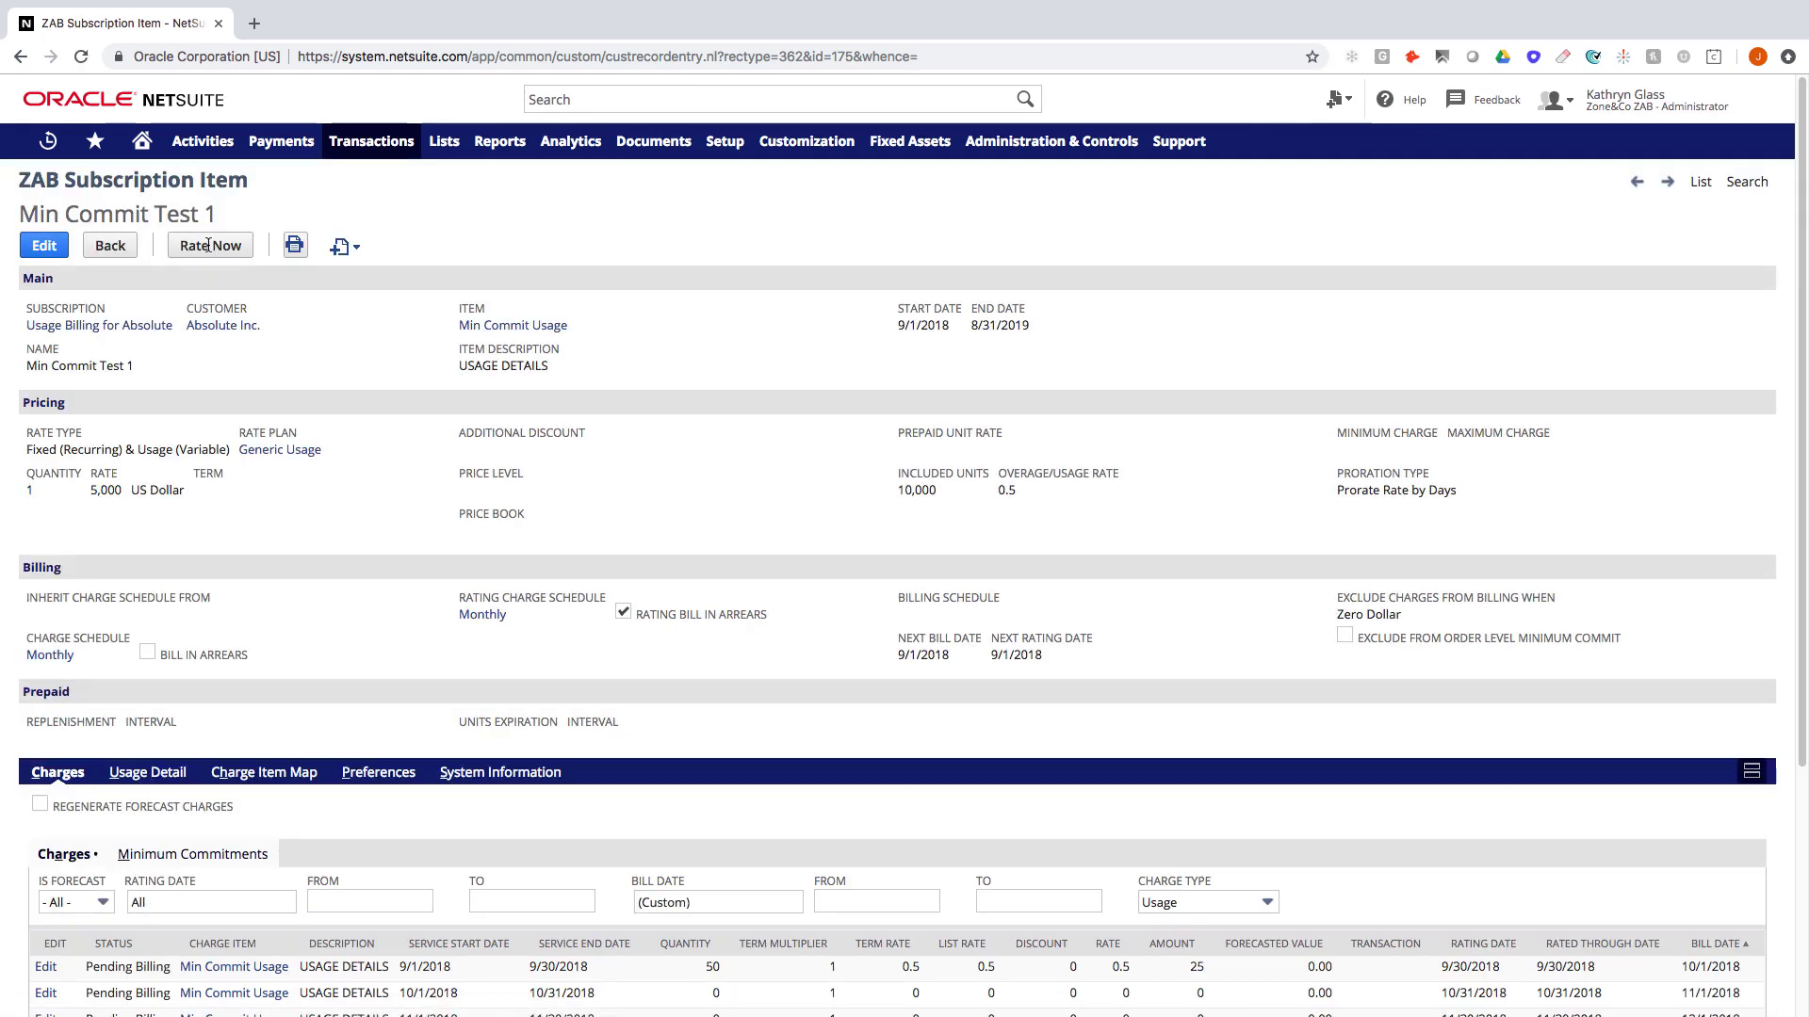
left_click(208, 245)
scroll(380, 457, "down", 5)
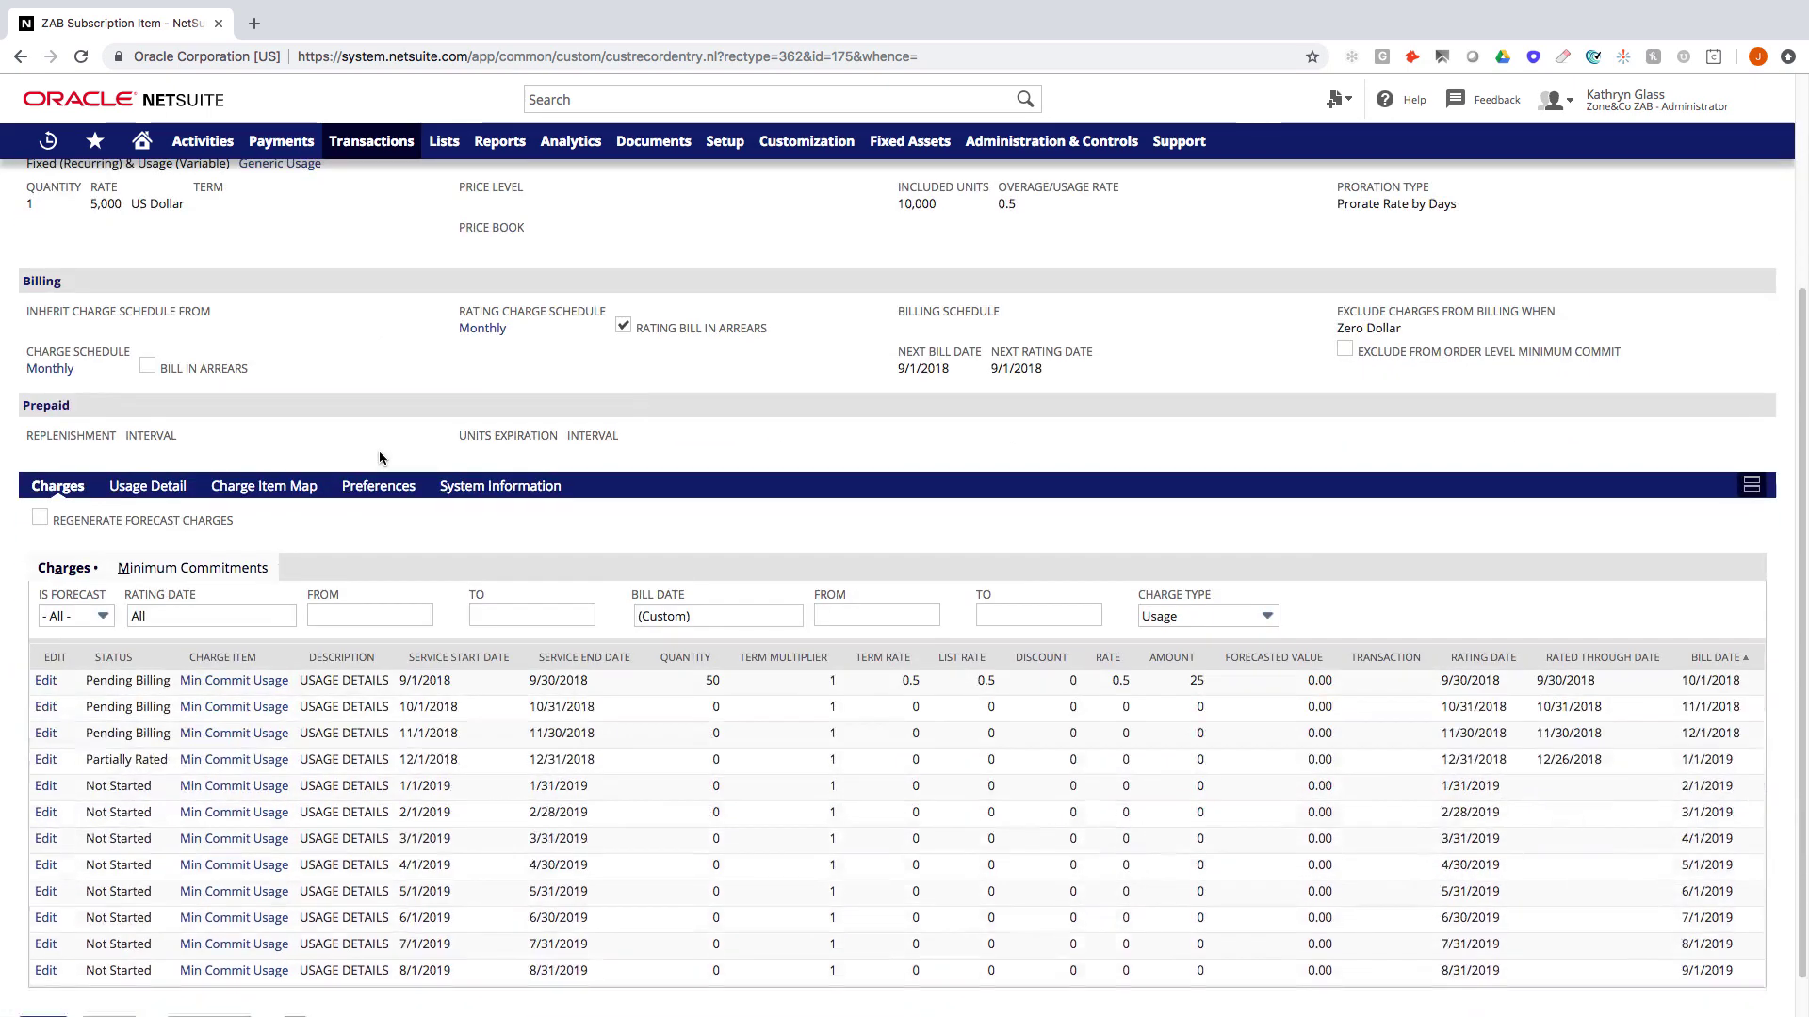
scroll(380, 457, "down", 1)
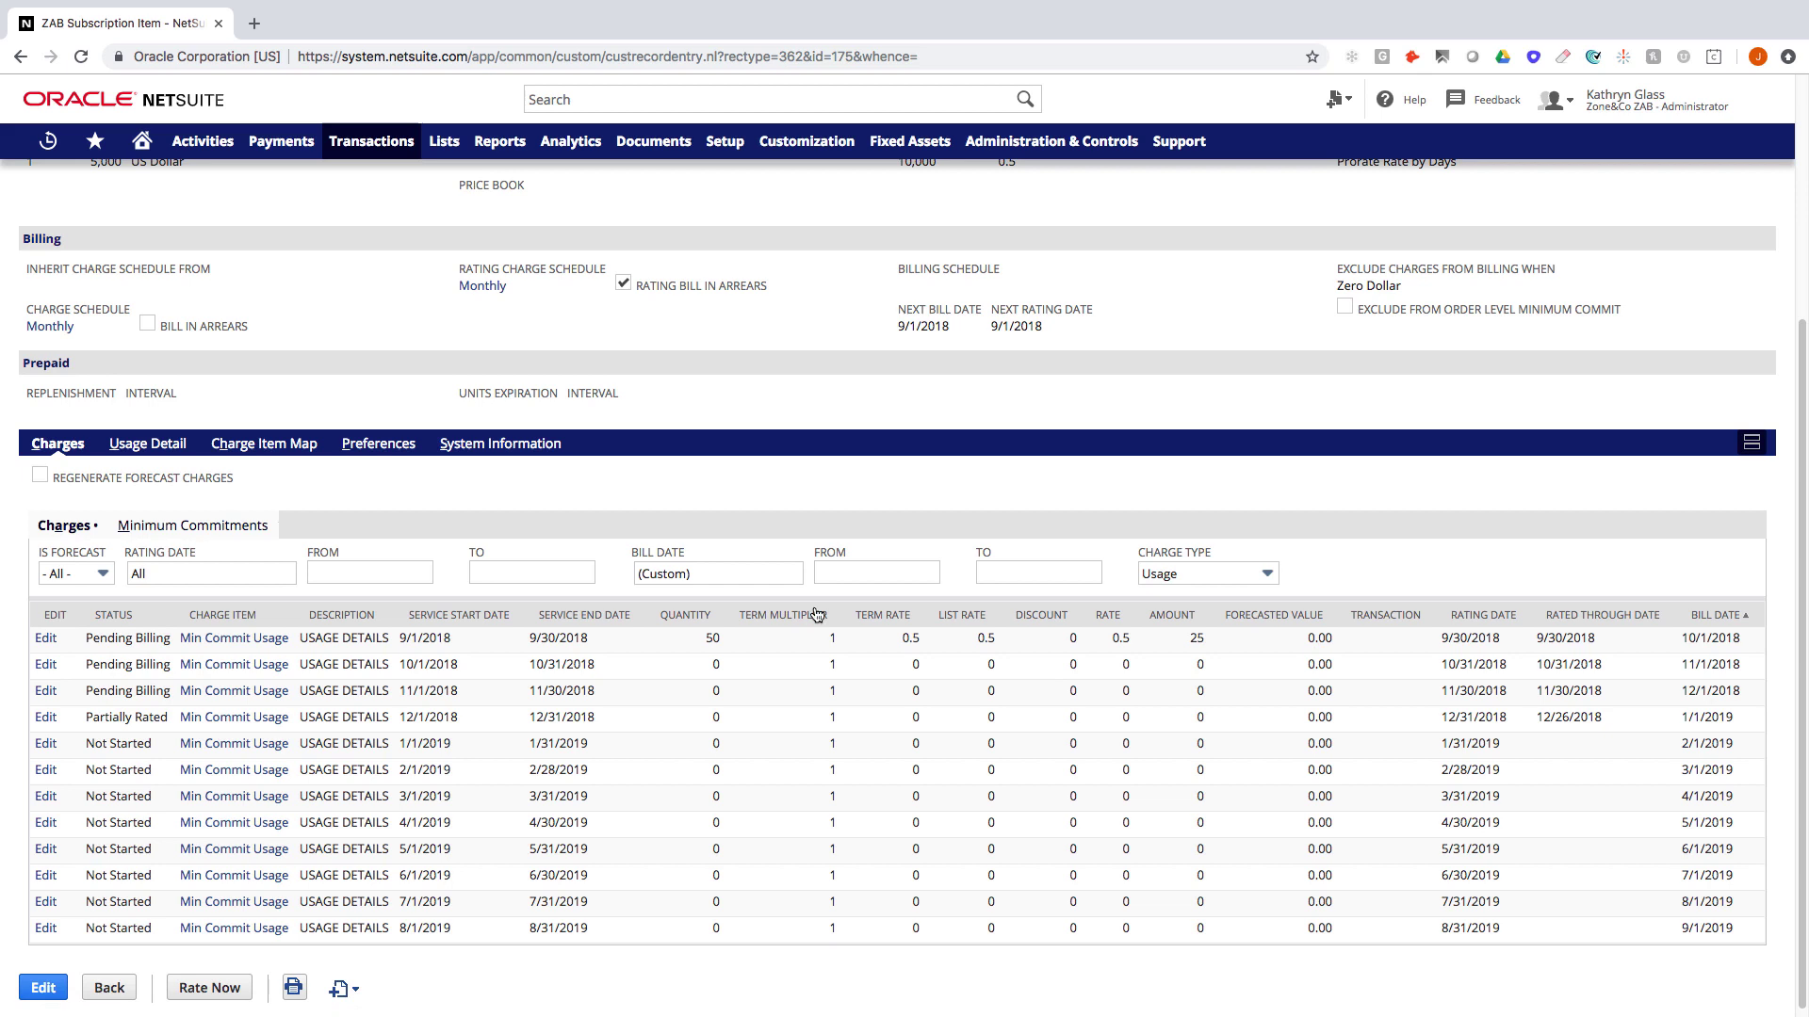
left_click_drag(647, 597, 733, 651)
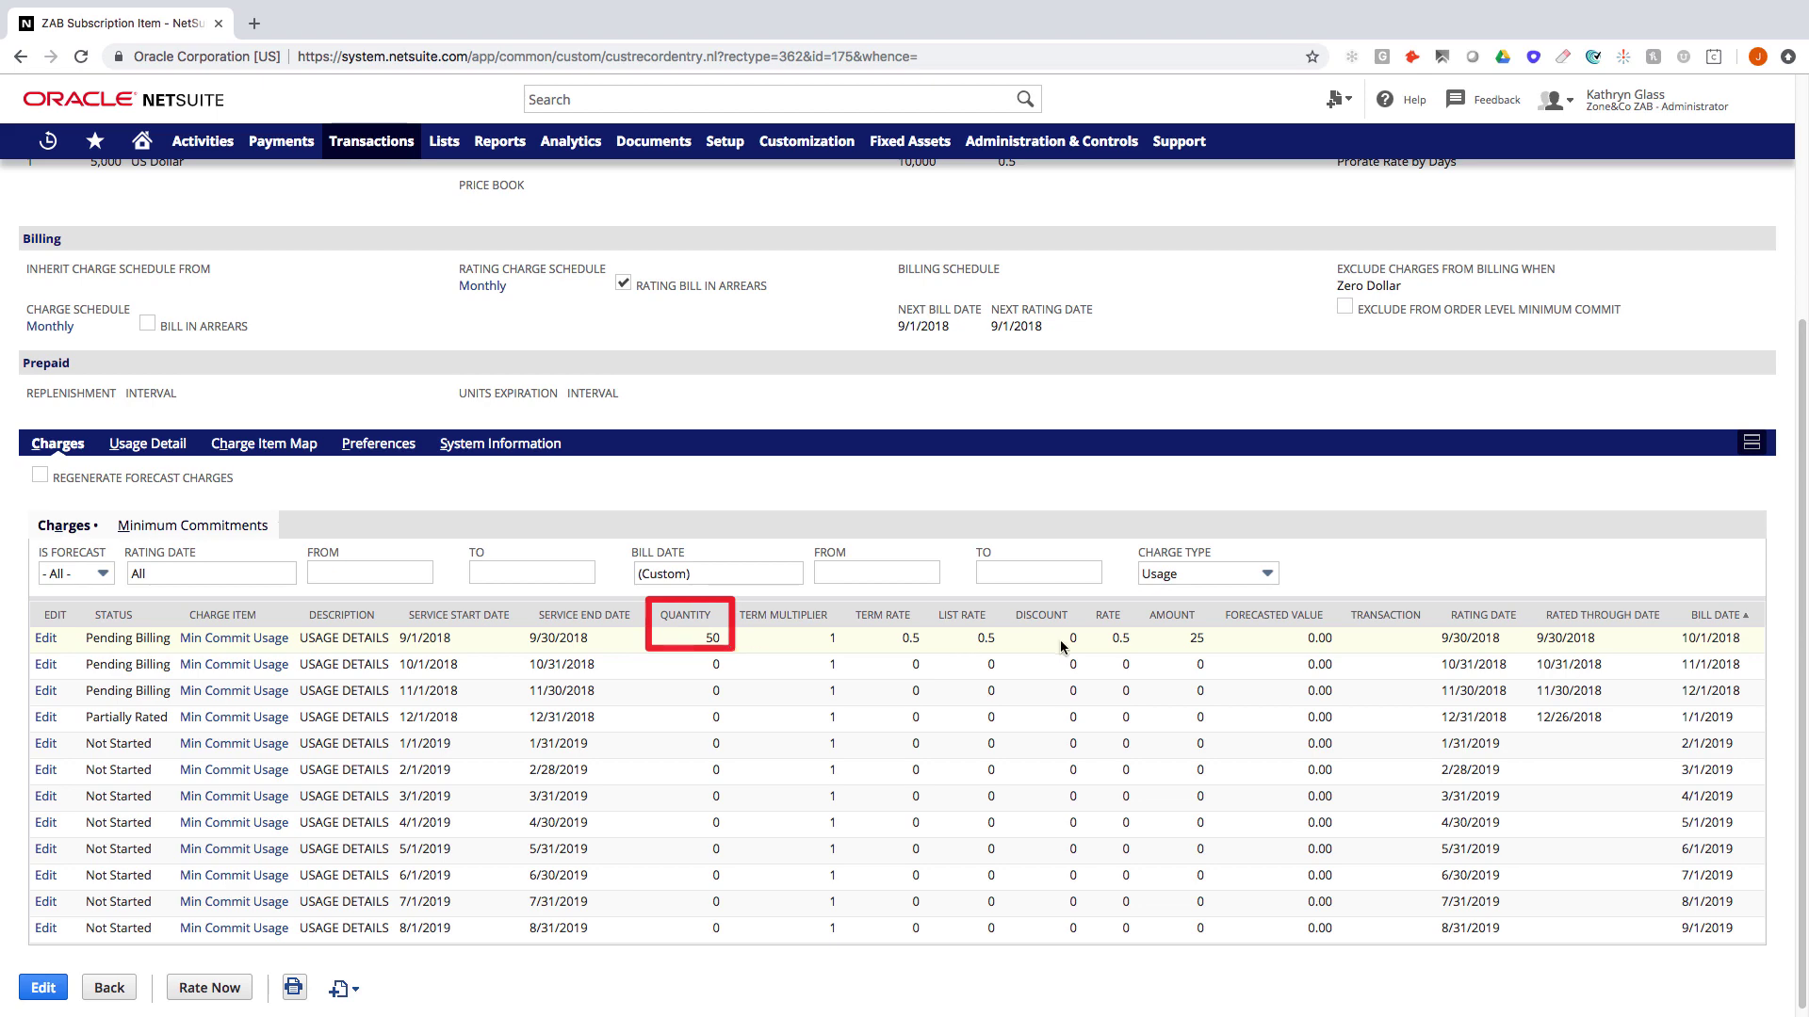
- Set Charge Type to '- All -' and mark the 10/1/2018 bill dates and 5,000 and 25 amounts
left_click(1225, 577)
left_click(1192, 602)
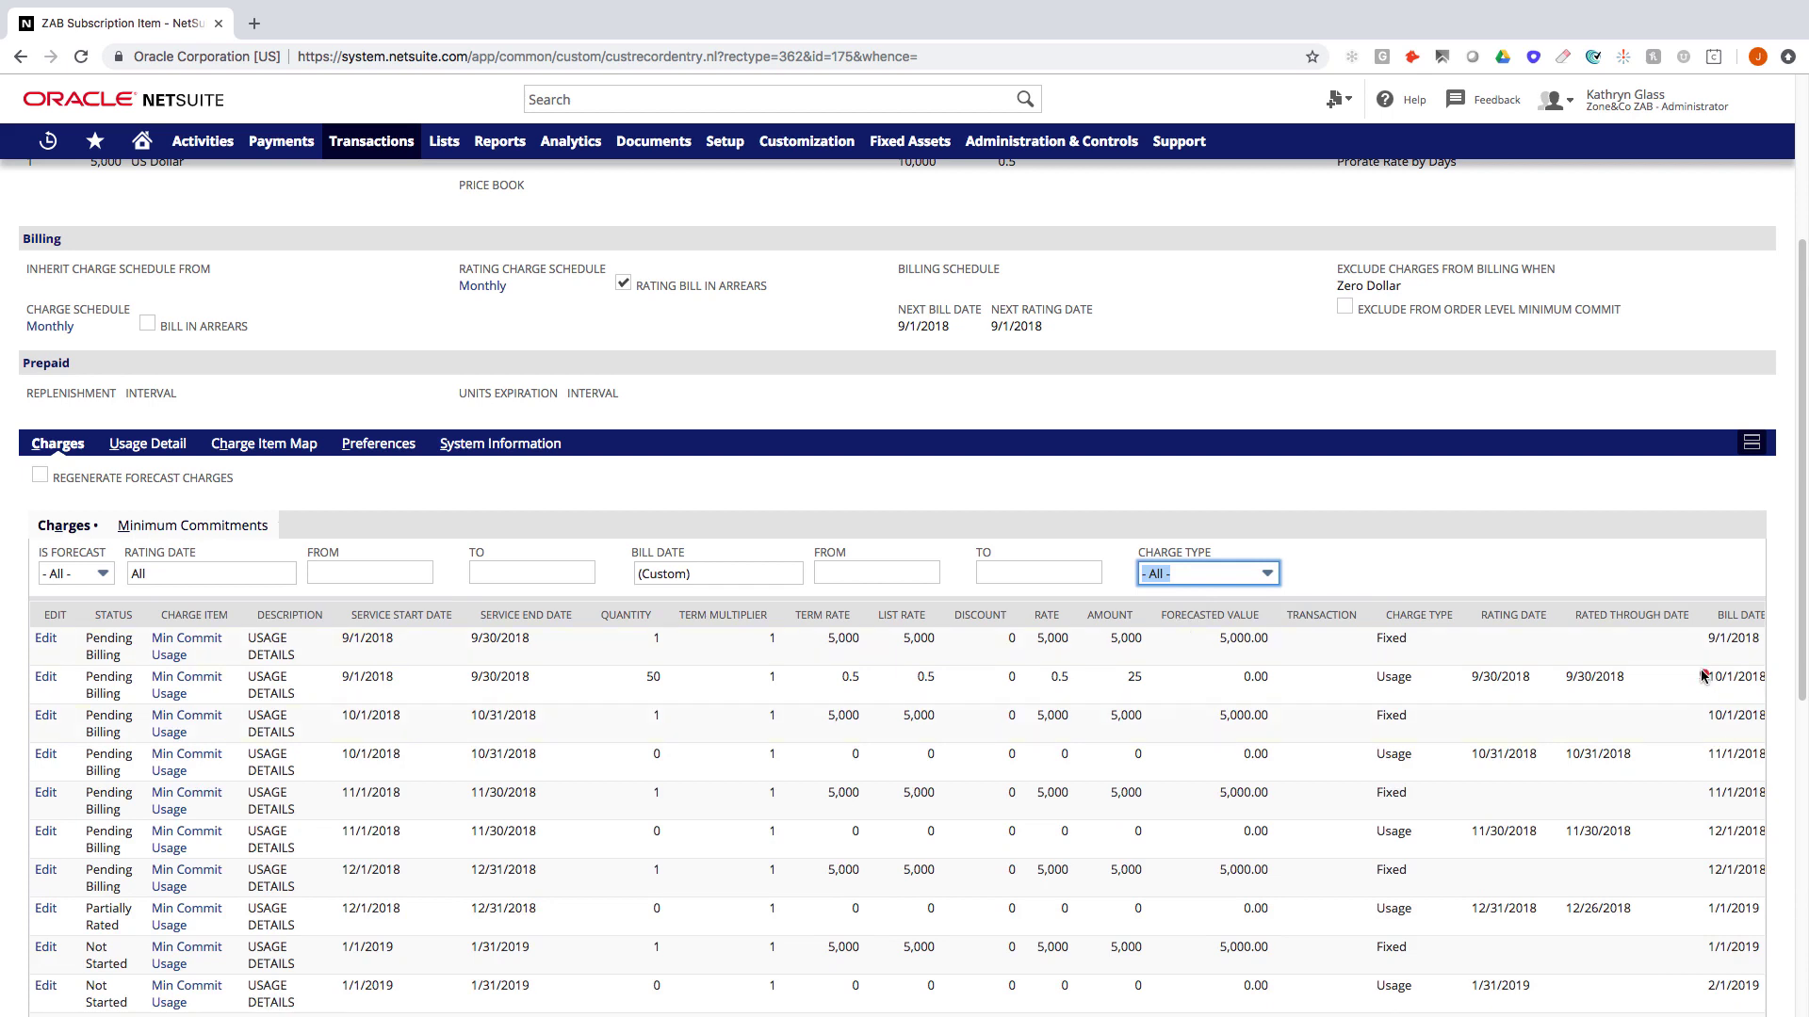
left_click_drag(1696, 658, 1780, 741)
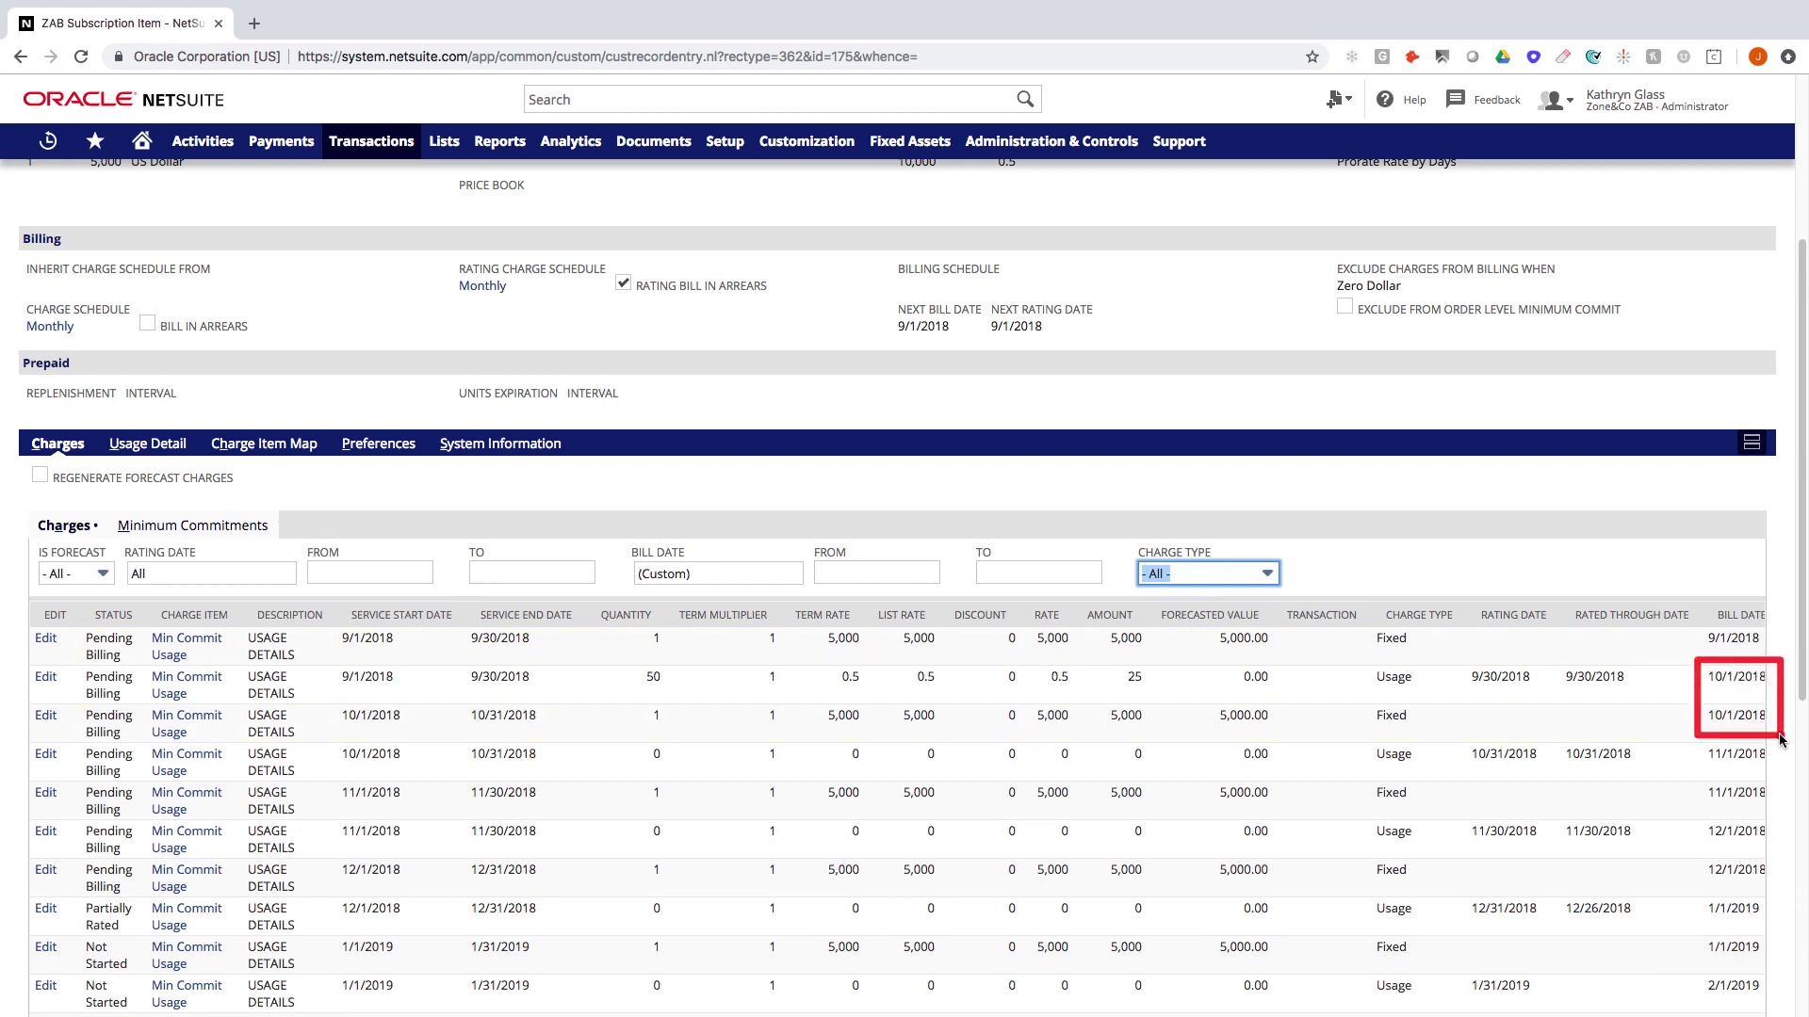
left_click_drag(1093, 703, 1149, 731)
left_click_drag(1093, 665, 1151, 693)
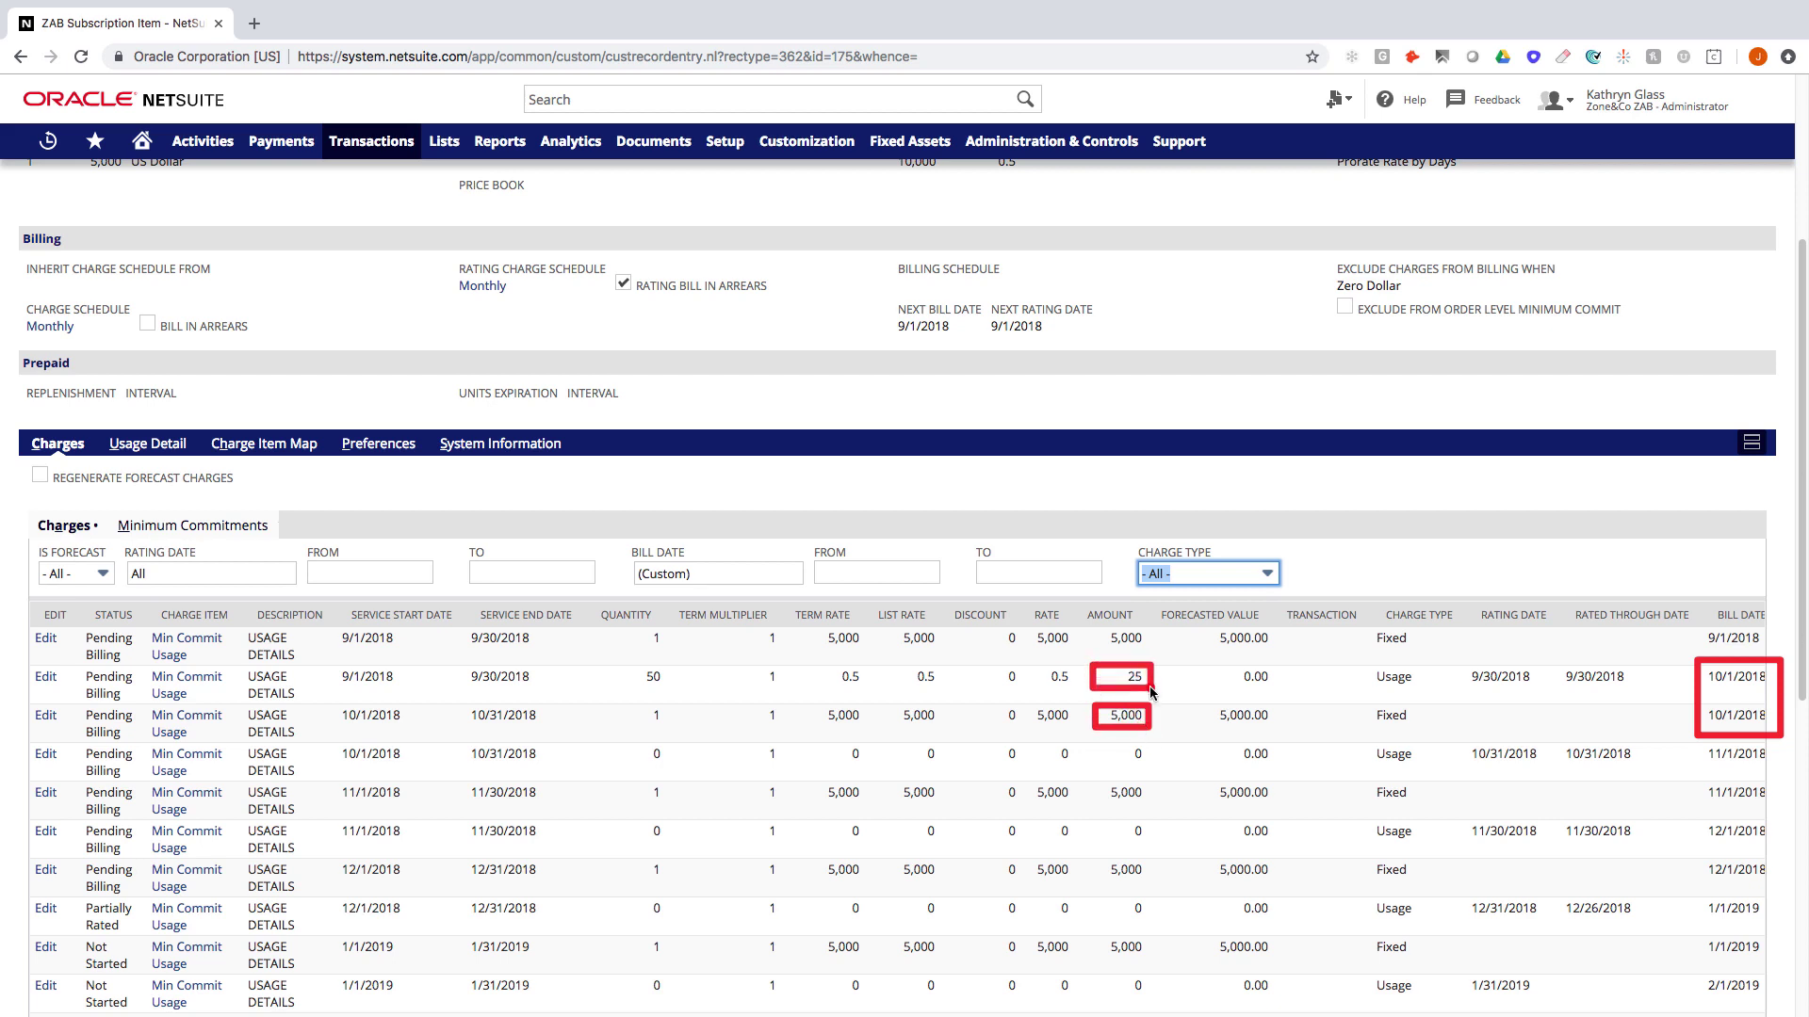
- Put Min Commit Test 1 into edit mode and view its empty Minimum Commitments subtab
left_click(233, 525)
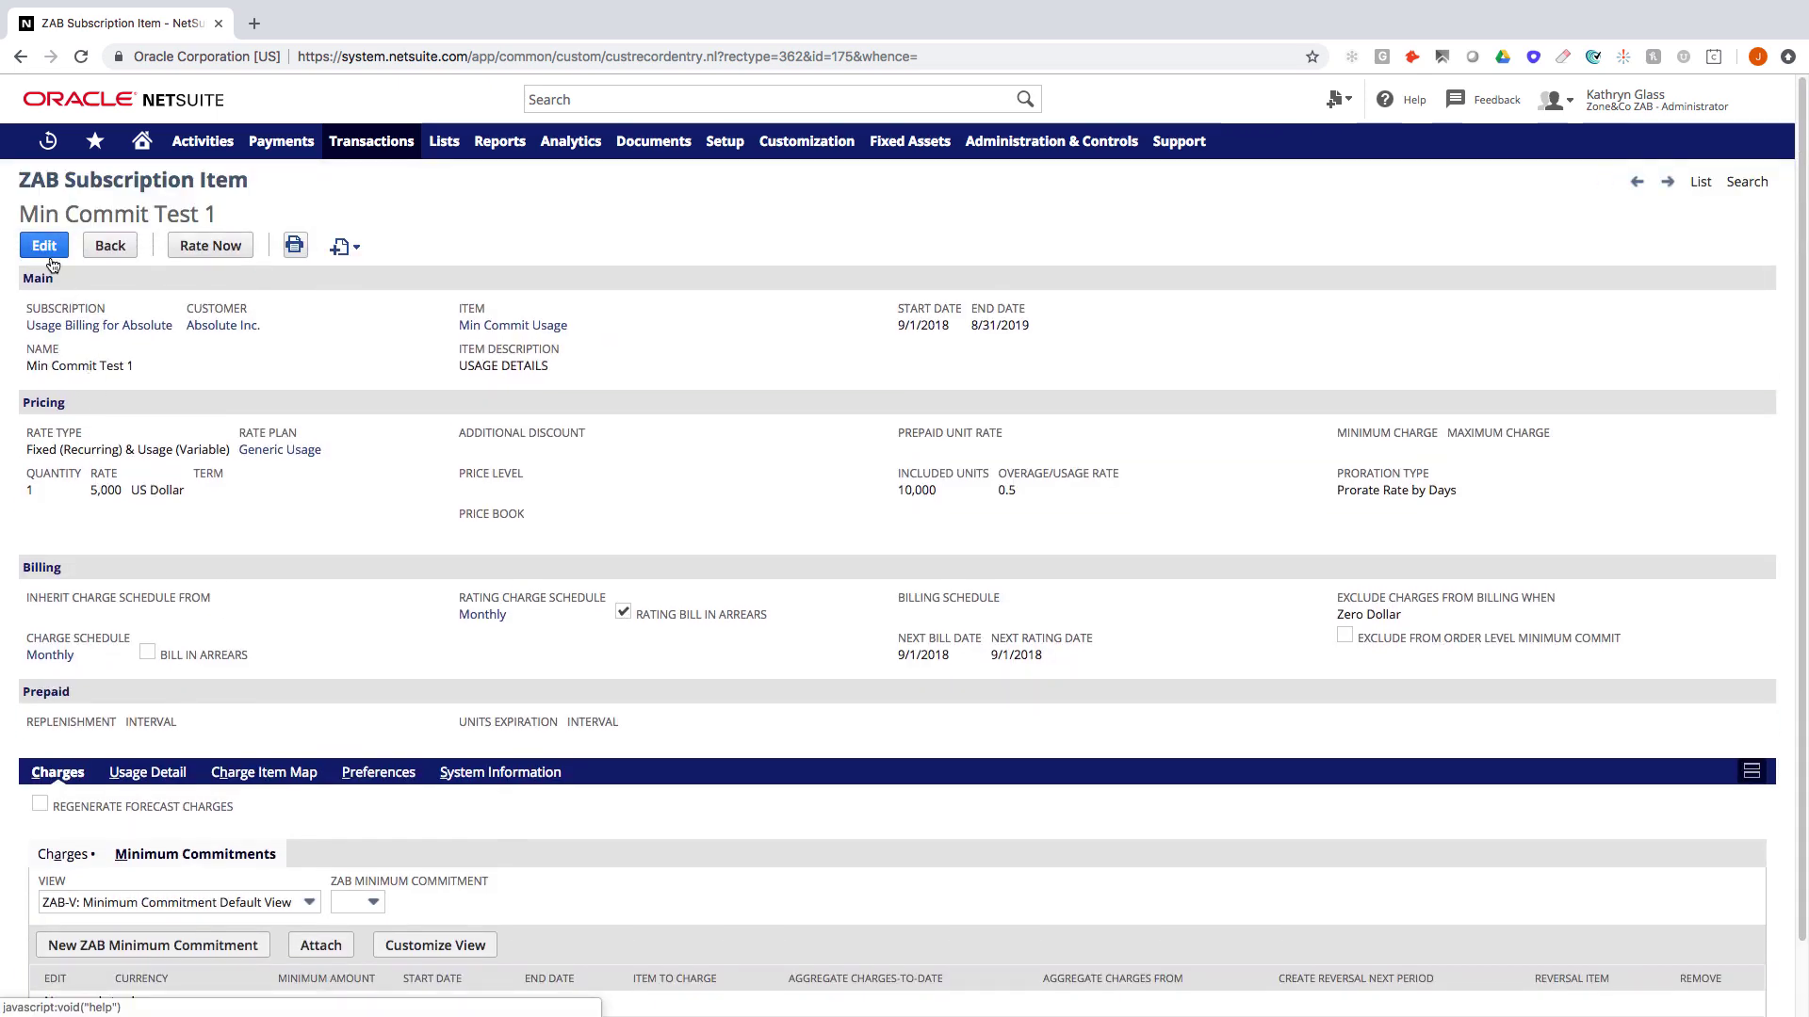
left_click(137, 326)
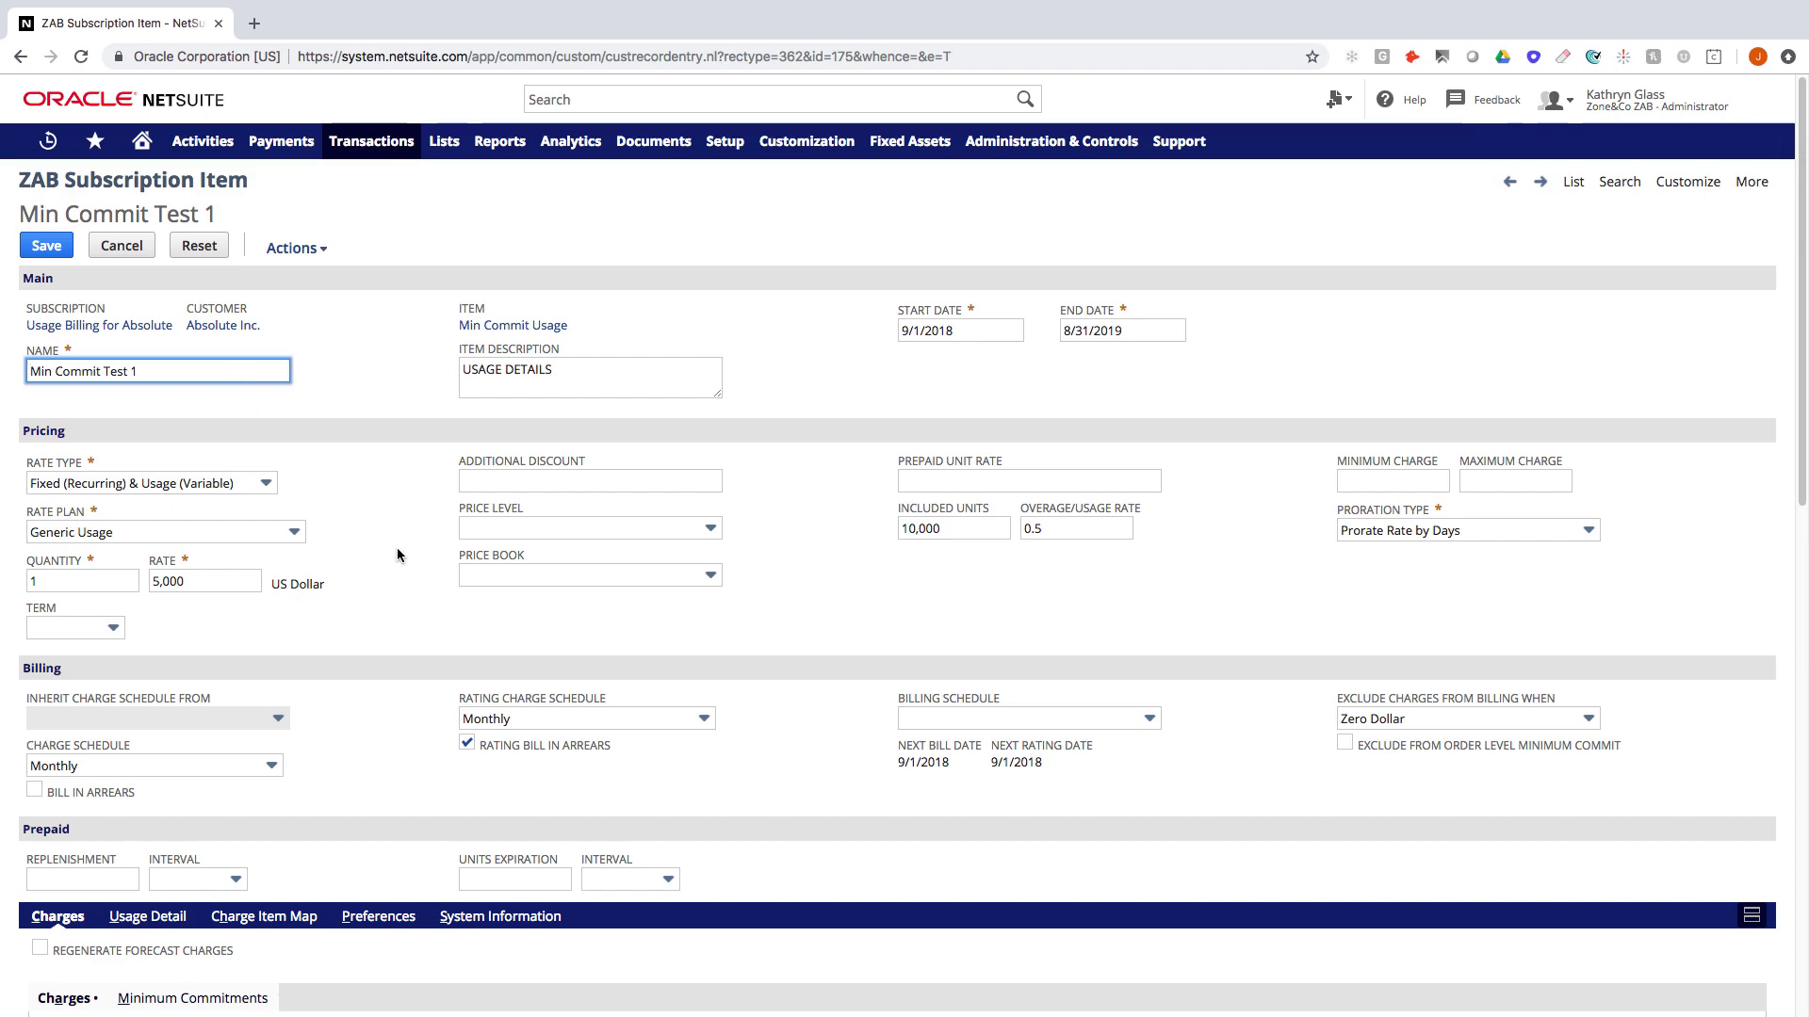
scroll(385, 573, "down", 5)
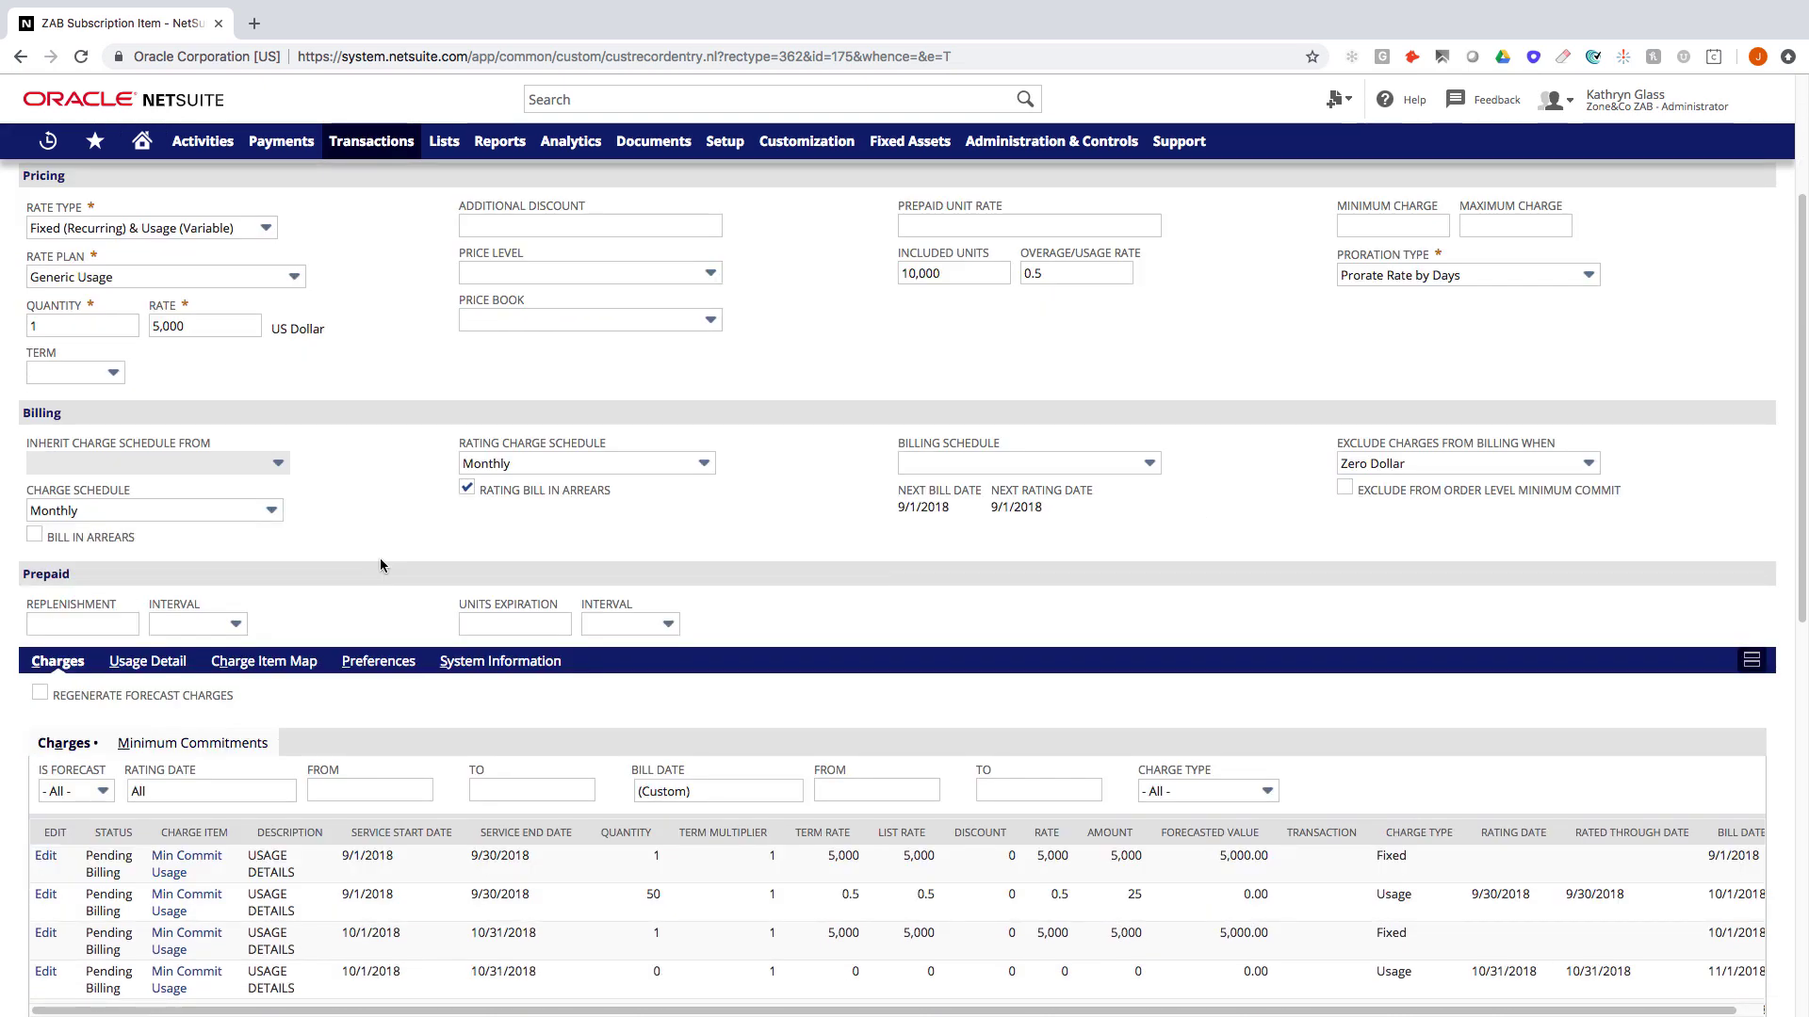
scroll(380, 566, "down", 3)
left_click(228, 465)
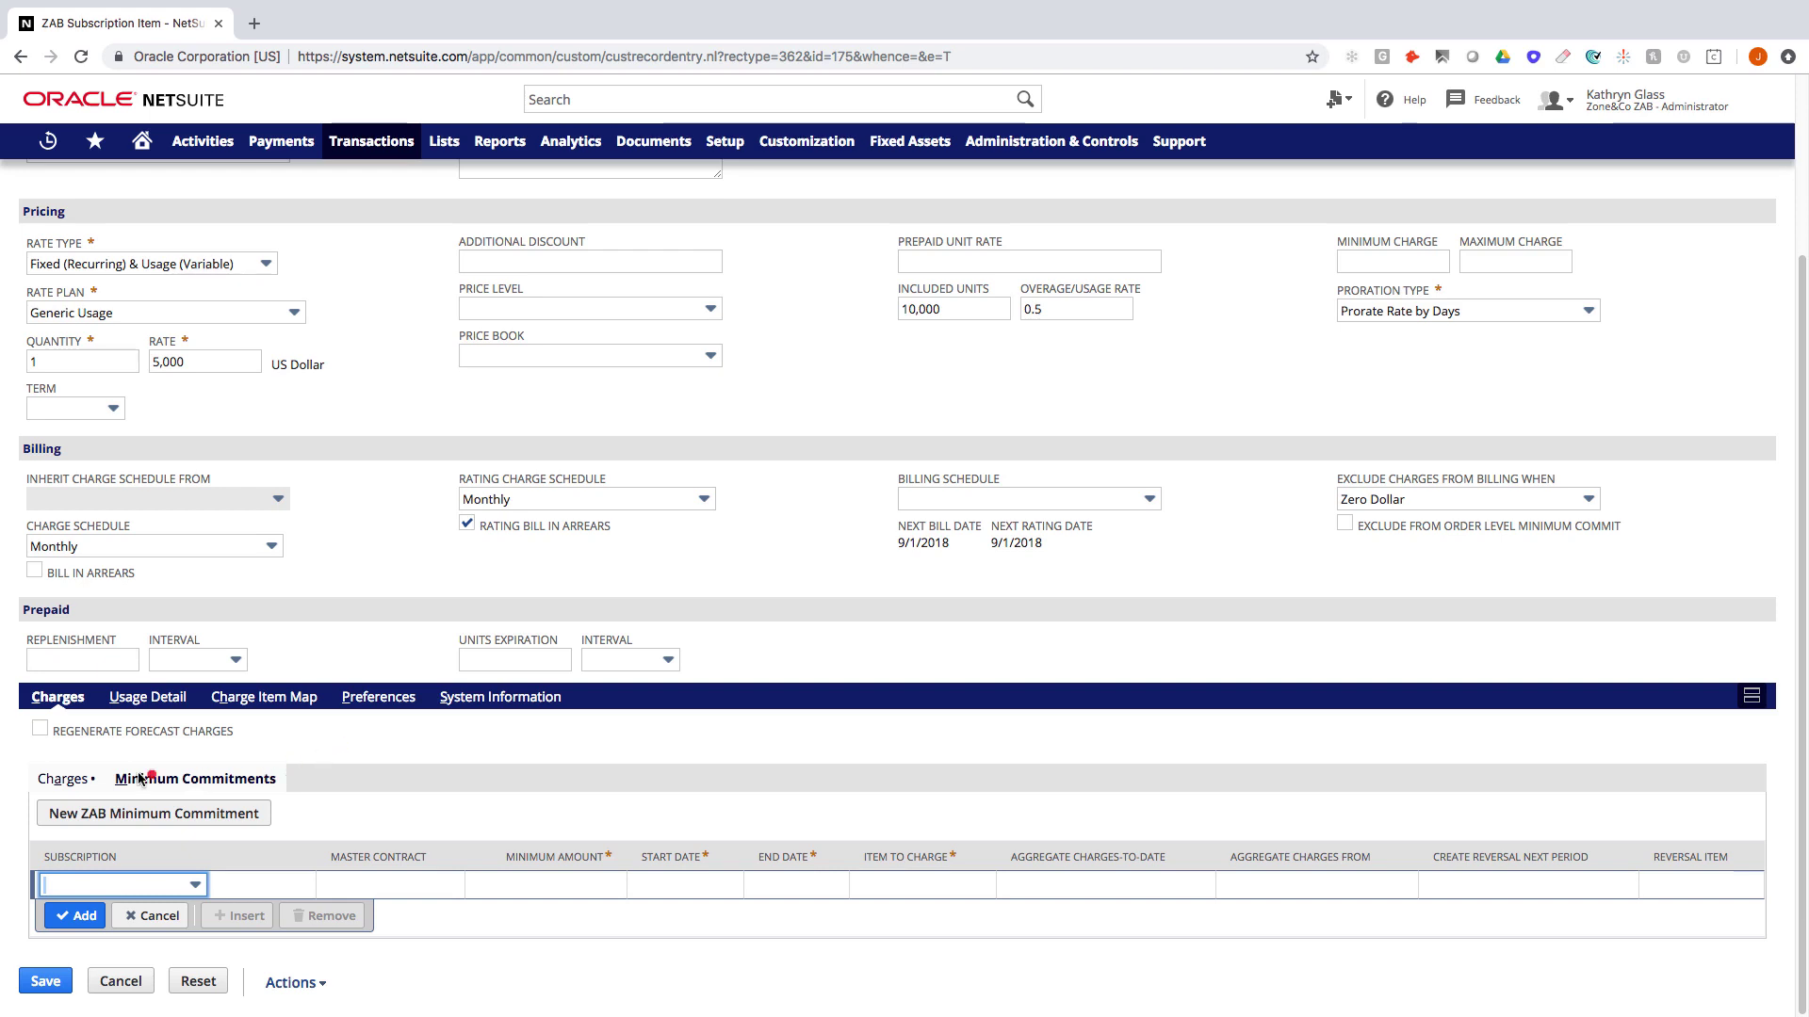
mouse_move(92, 756)
left_mouse_down()
mouse_move(103, 777)
mouse_move(296, 796)
left_mouse_up()
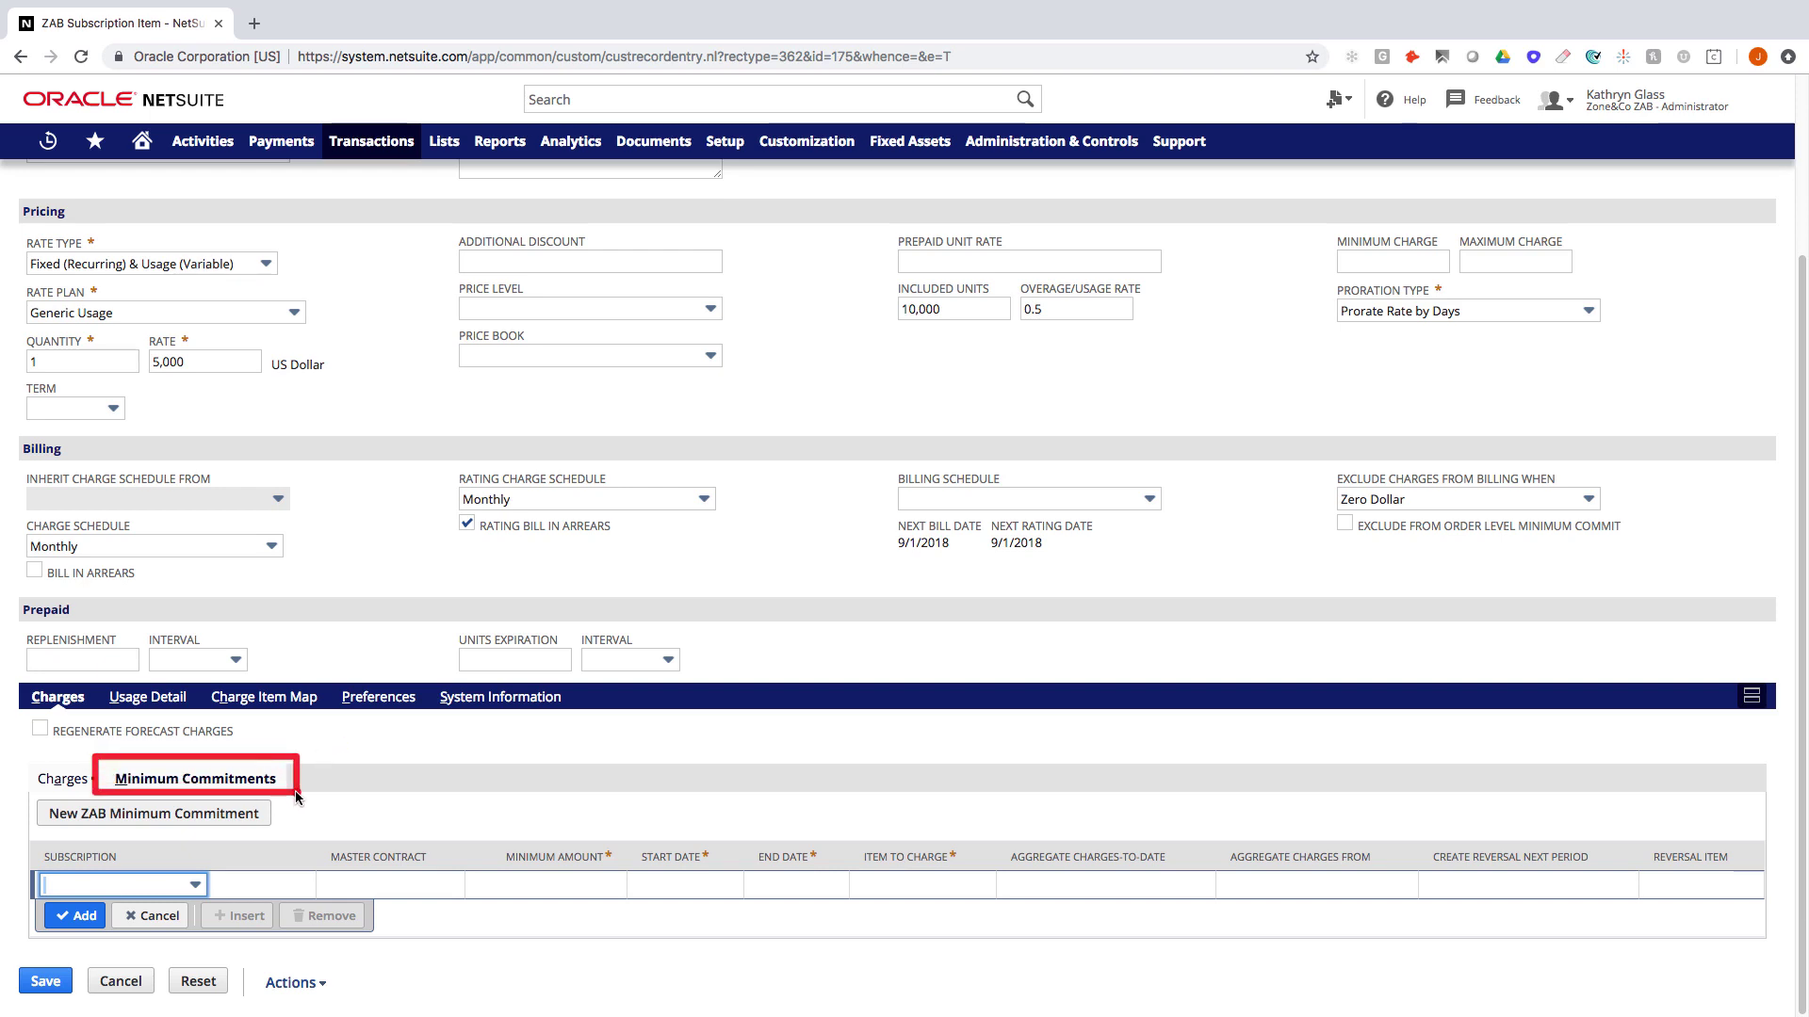
left_click(400, 817)
left_click_drag(452, 823, 623, 913)
left_click(617, 842)
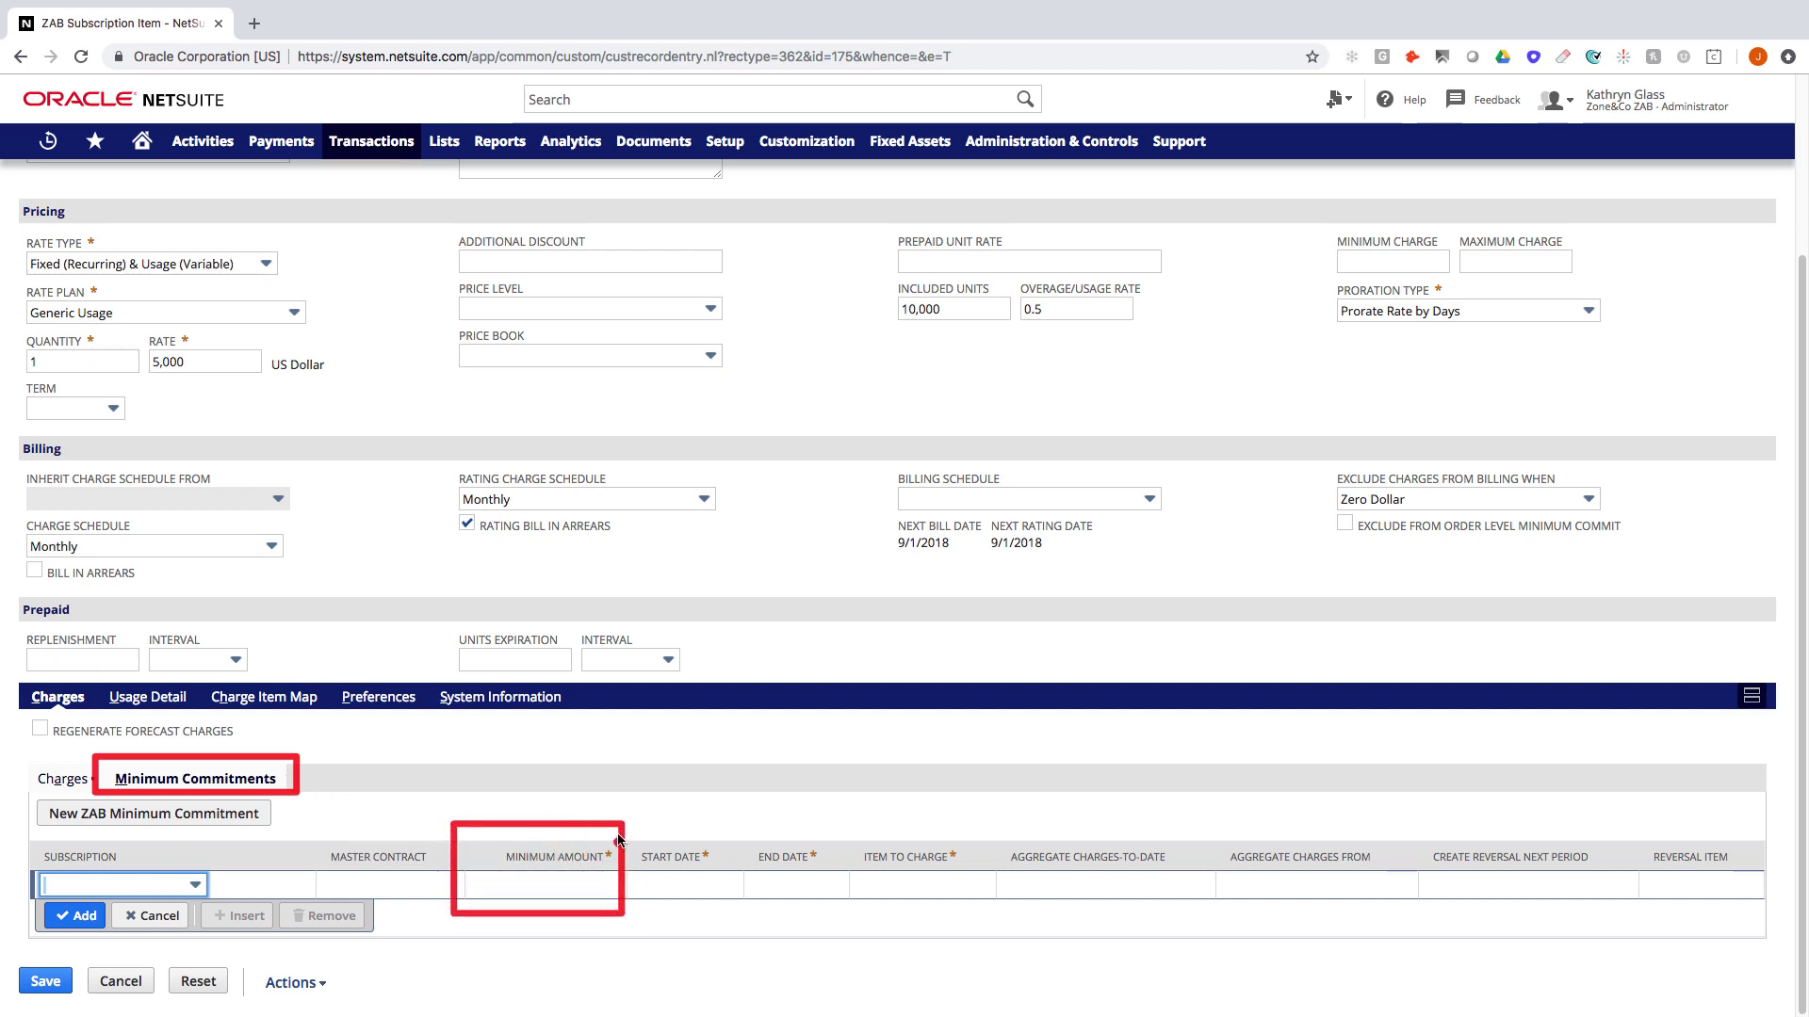
mouse_move(623, 823)
left_mouse_down()
mouse_move(644, 865)
mouse_move(743, 916)
mouse_move(850, 915)
left_mouse_up()
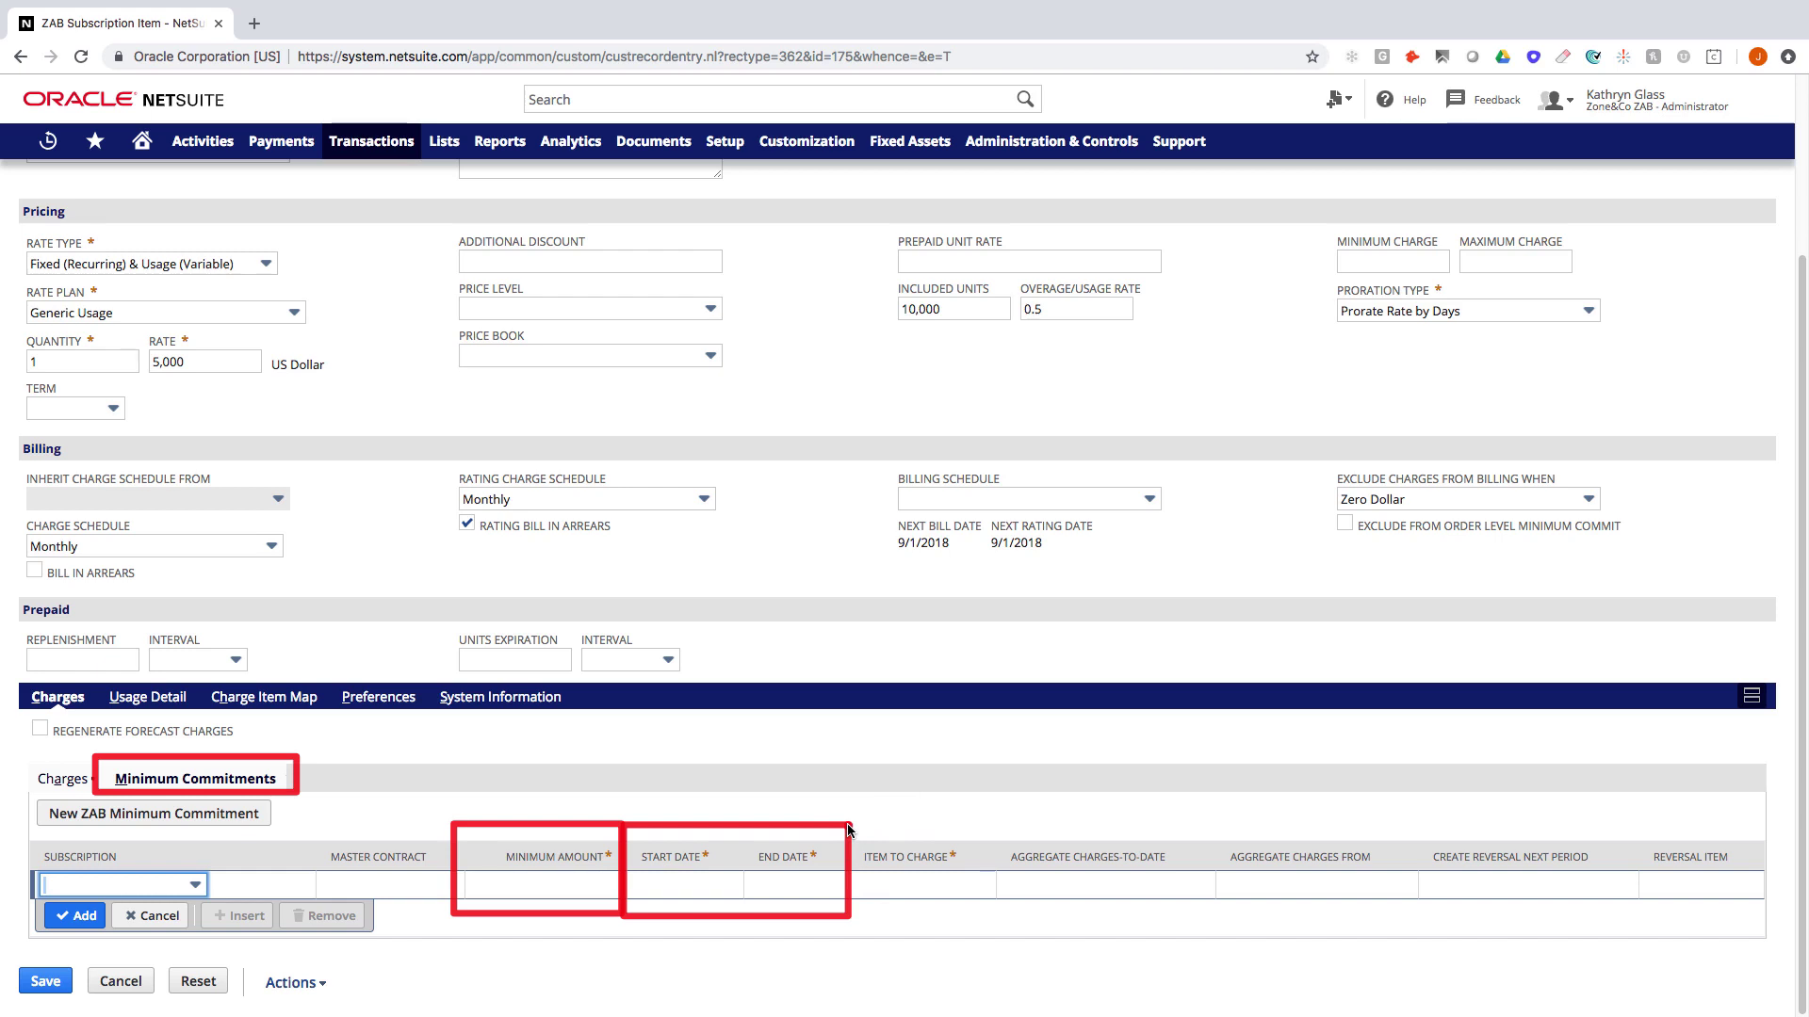
left_click_drag(848, 829, 1001, 920)
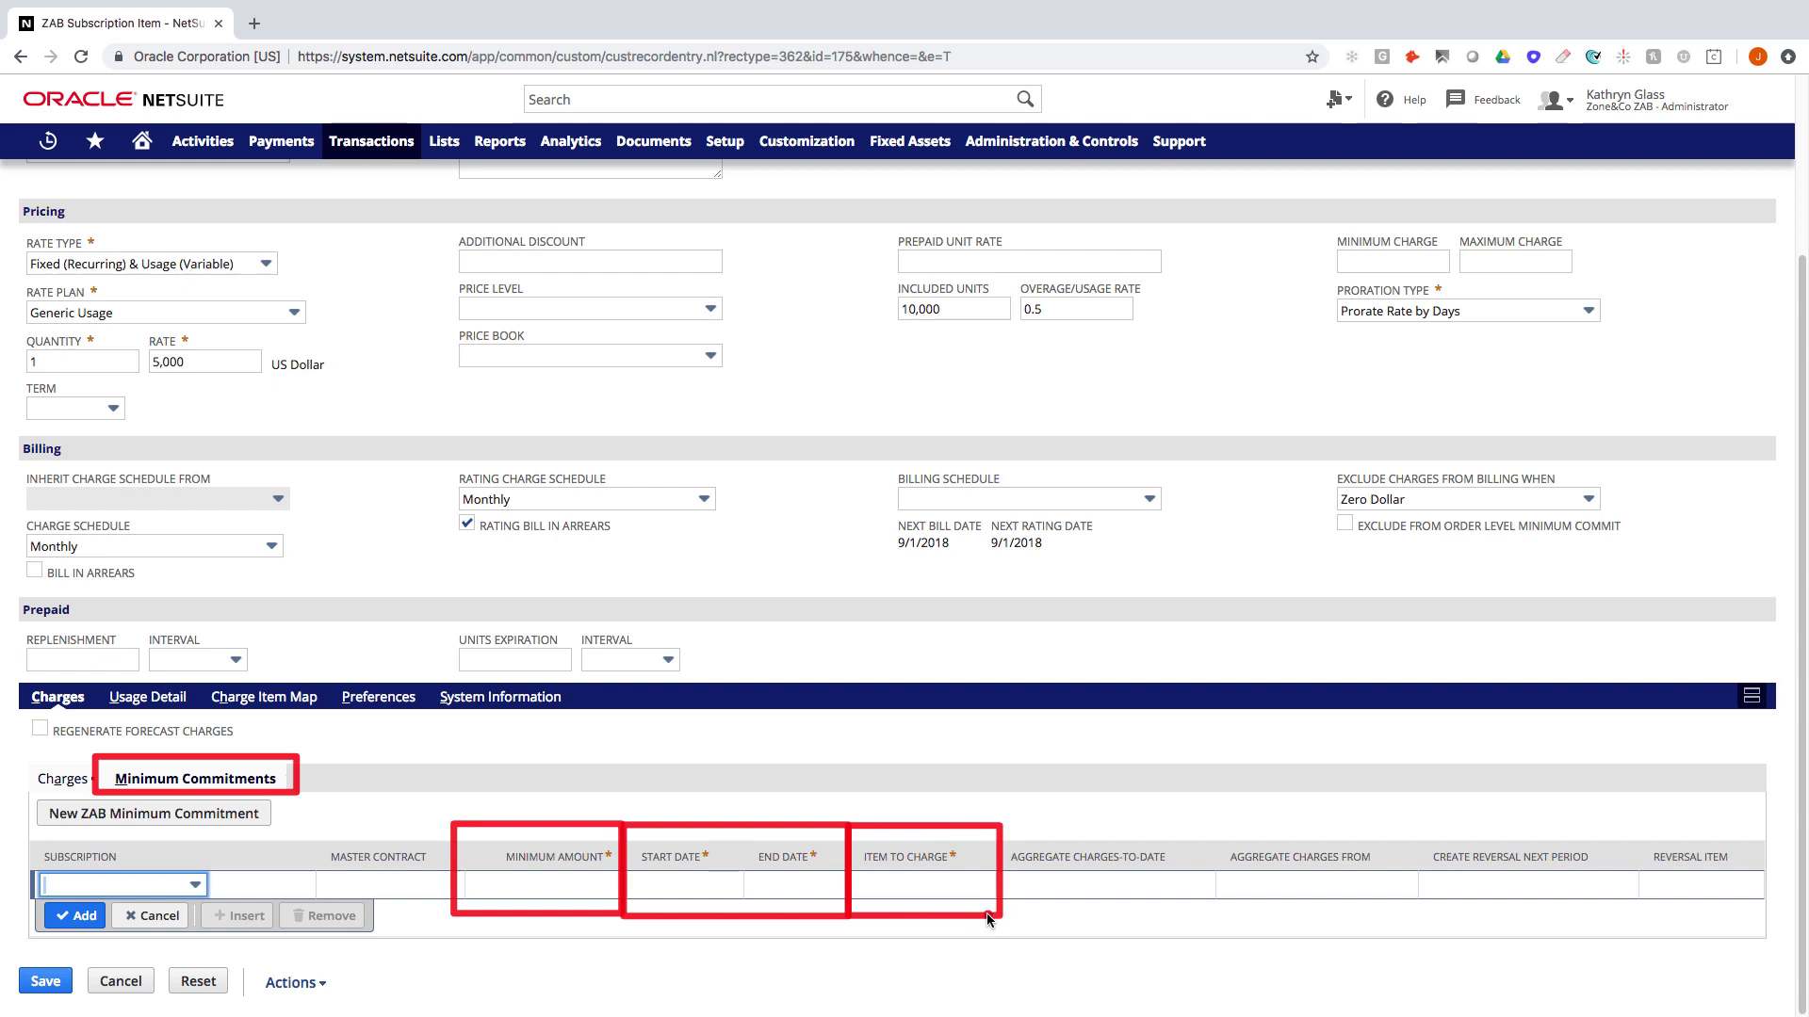
left_click(1102, 828)
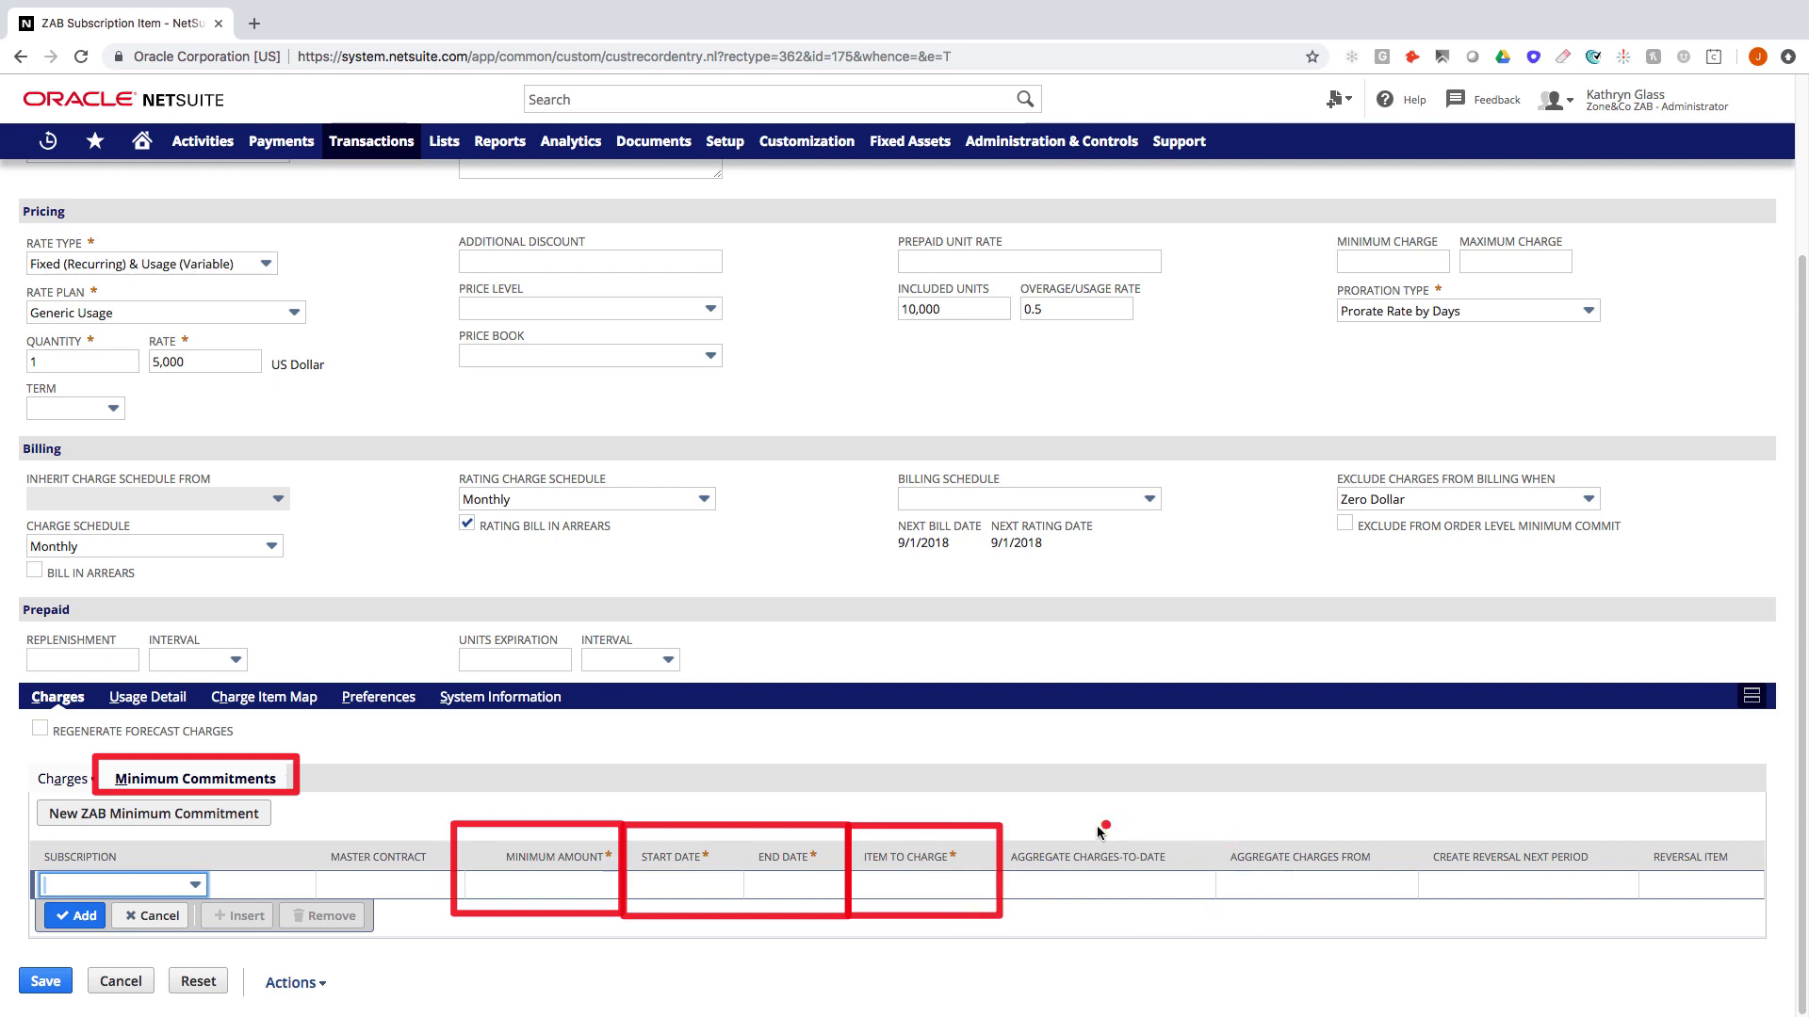
left_click_drag(1000, 827, 1216, 922)
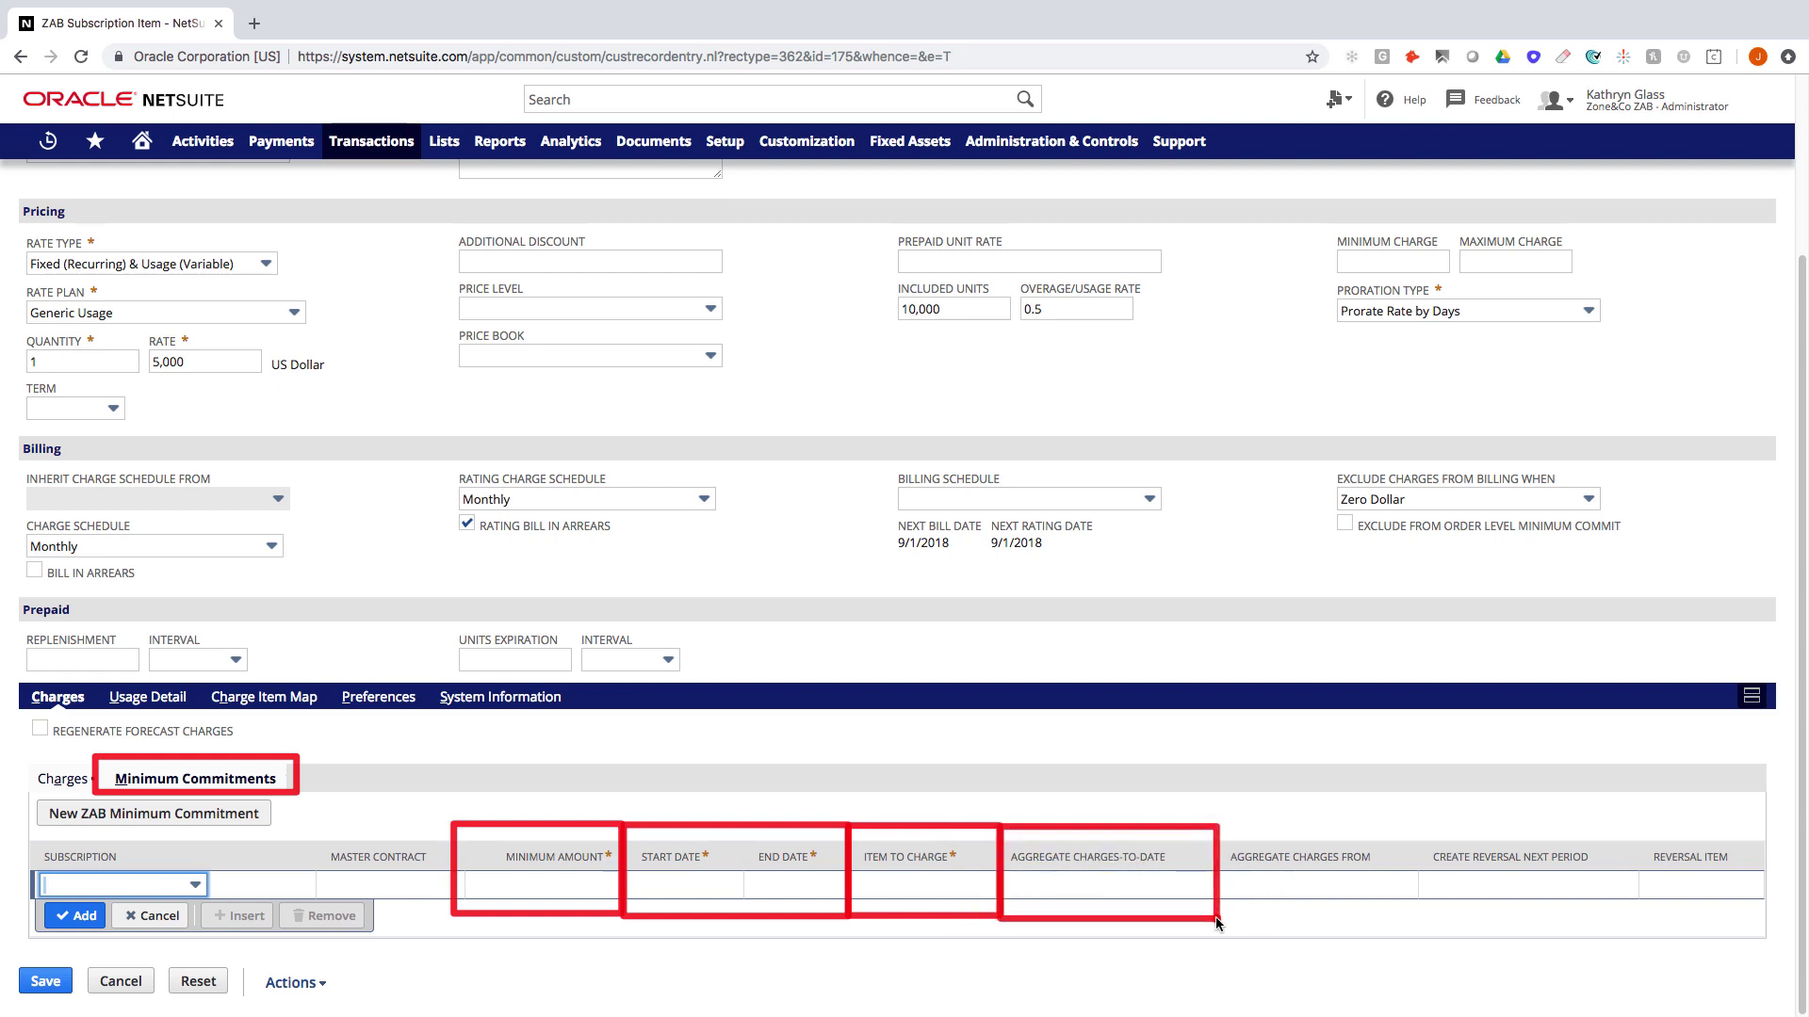
mouse_move(1411, 826)
left_mouse_down()
mouse_move(1538, 912)
mouse_move(1637, 914)
left_mouse_up()
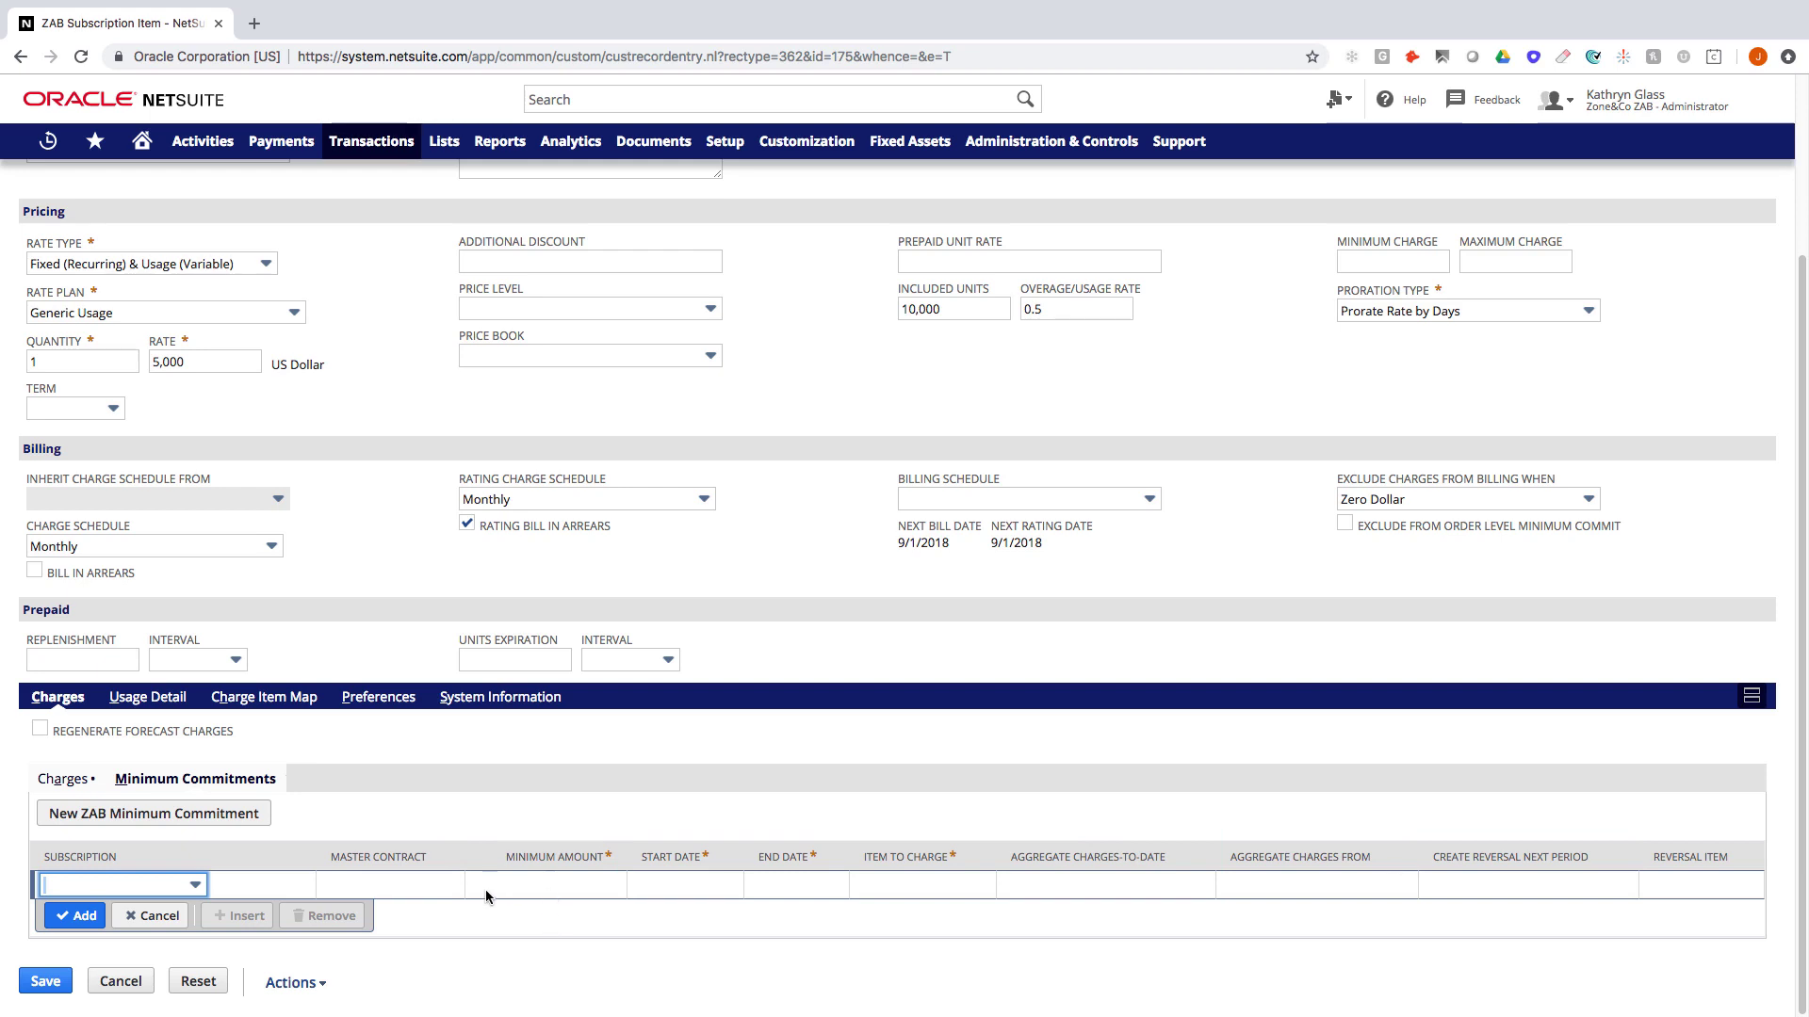
- Leave the Minimum Amount and Start Date fields blank and return to the 5,000 and 25 charges on Charges
left_click(522, 885)
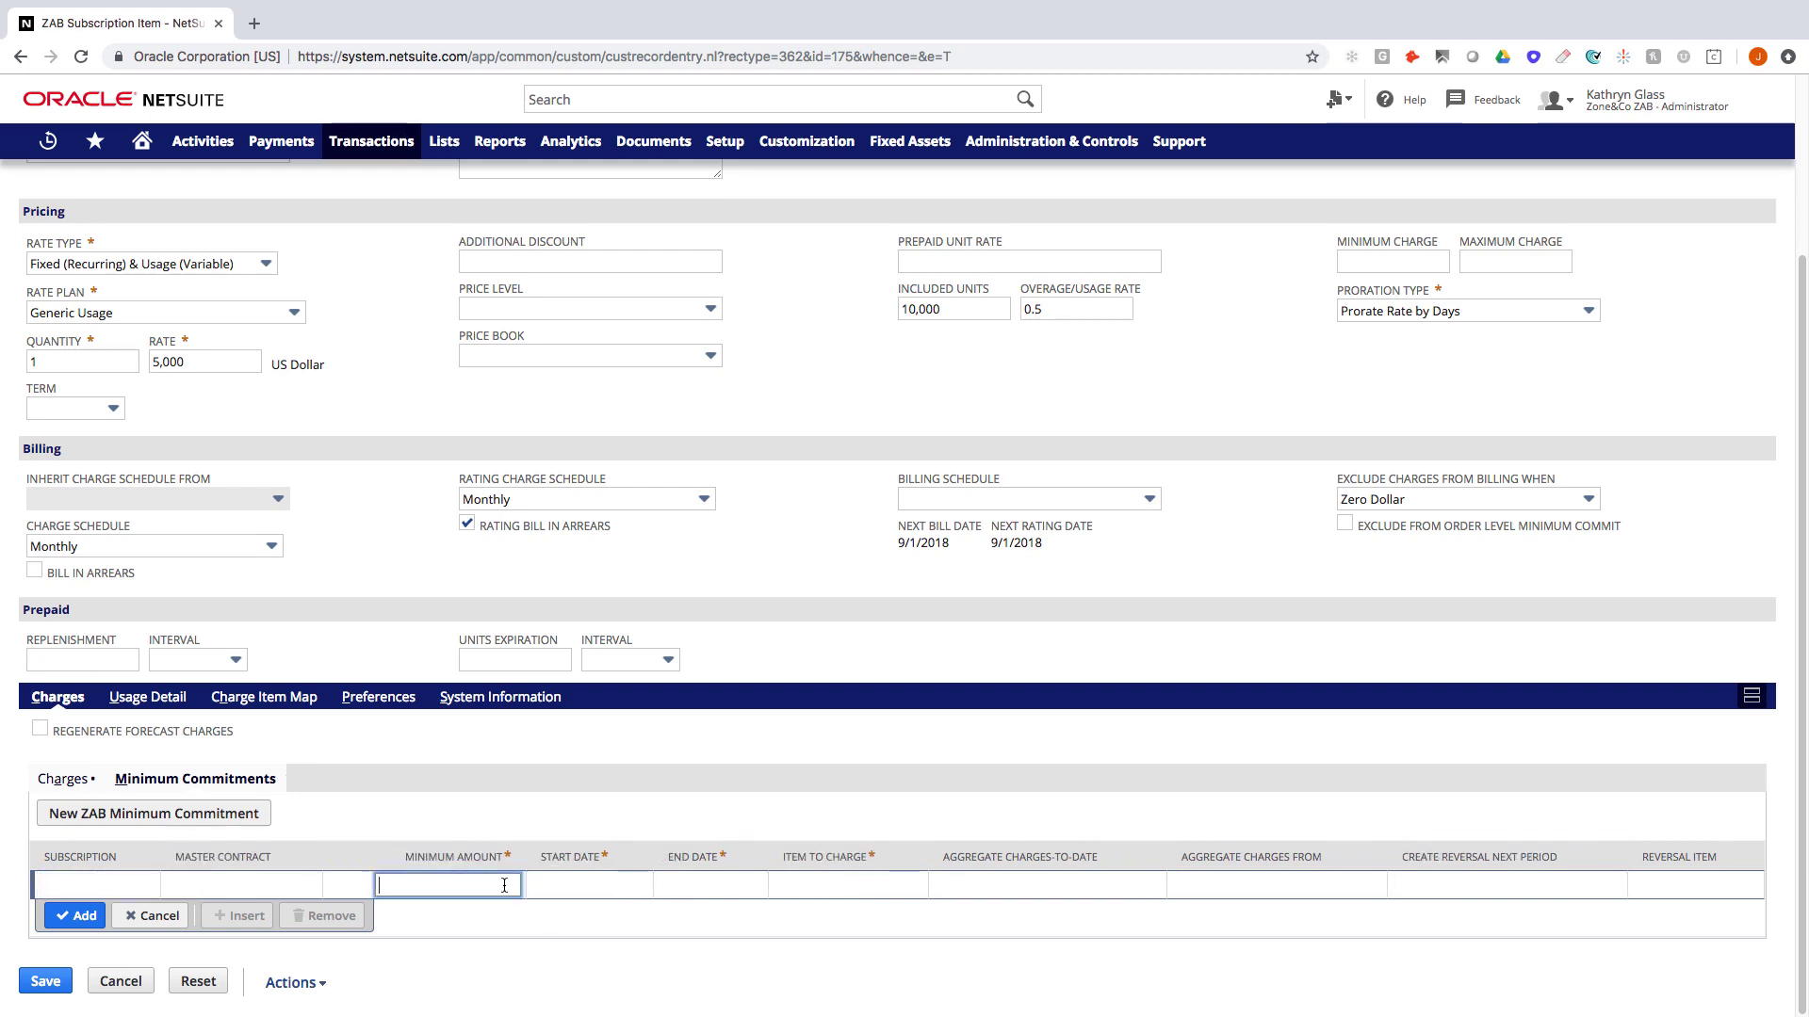
key("Tab")
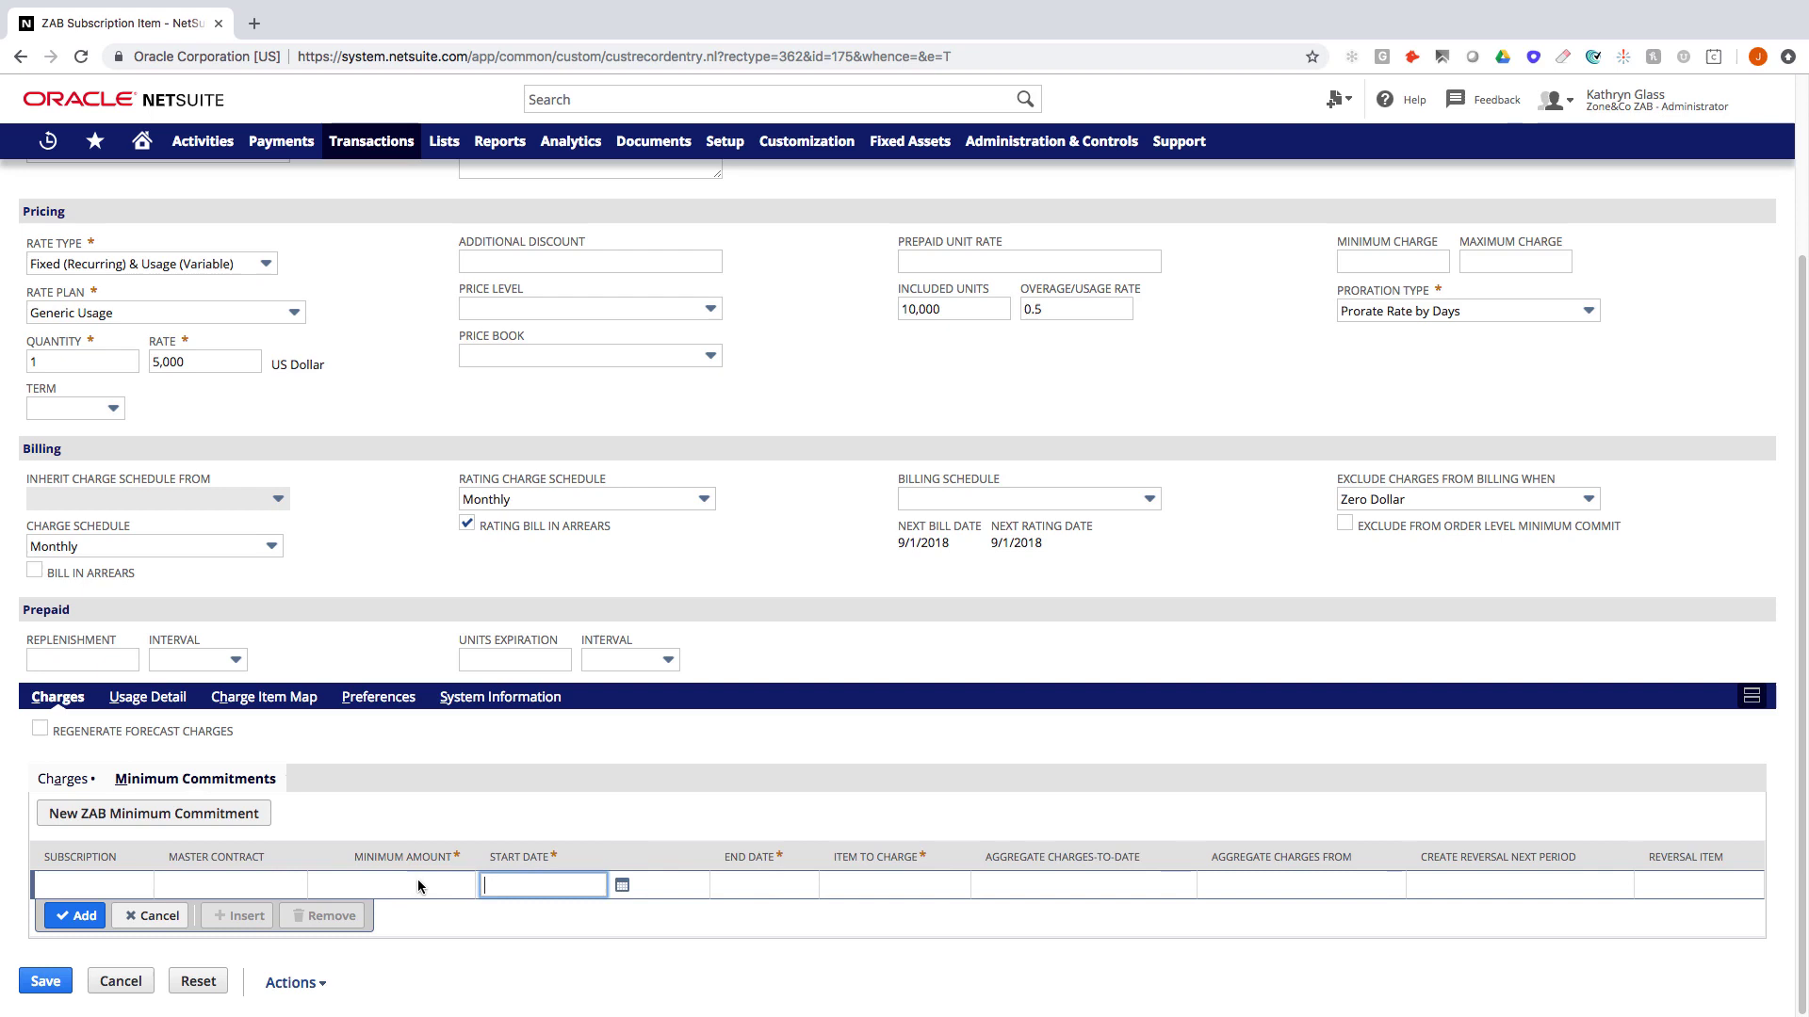
key("shift+Tab")
left_click(579, 891)
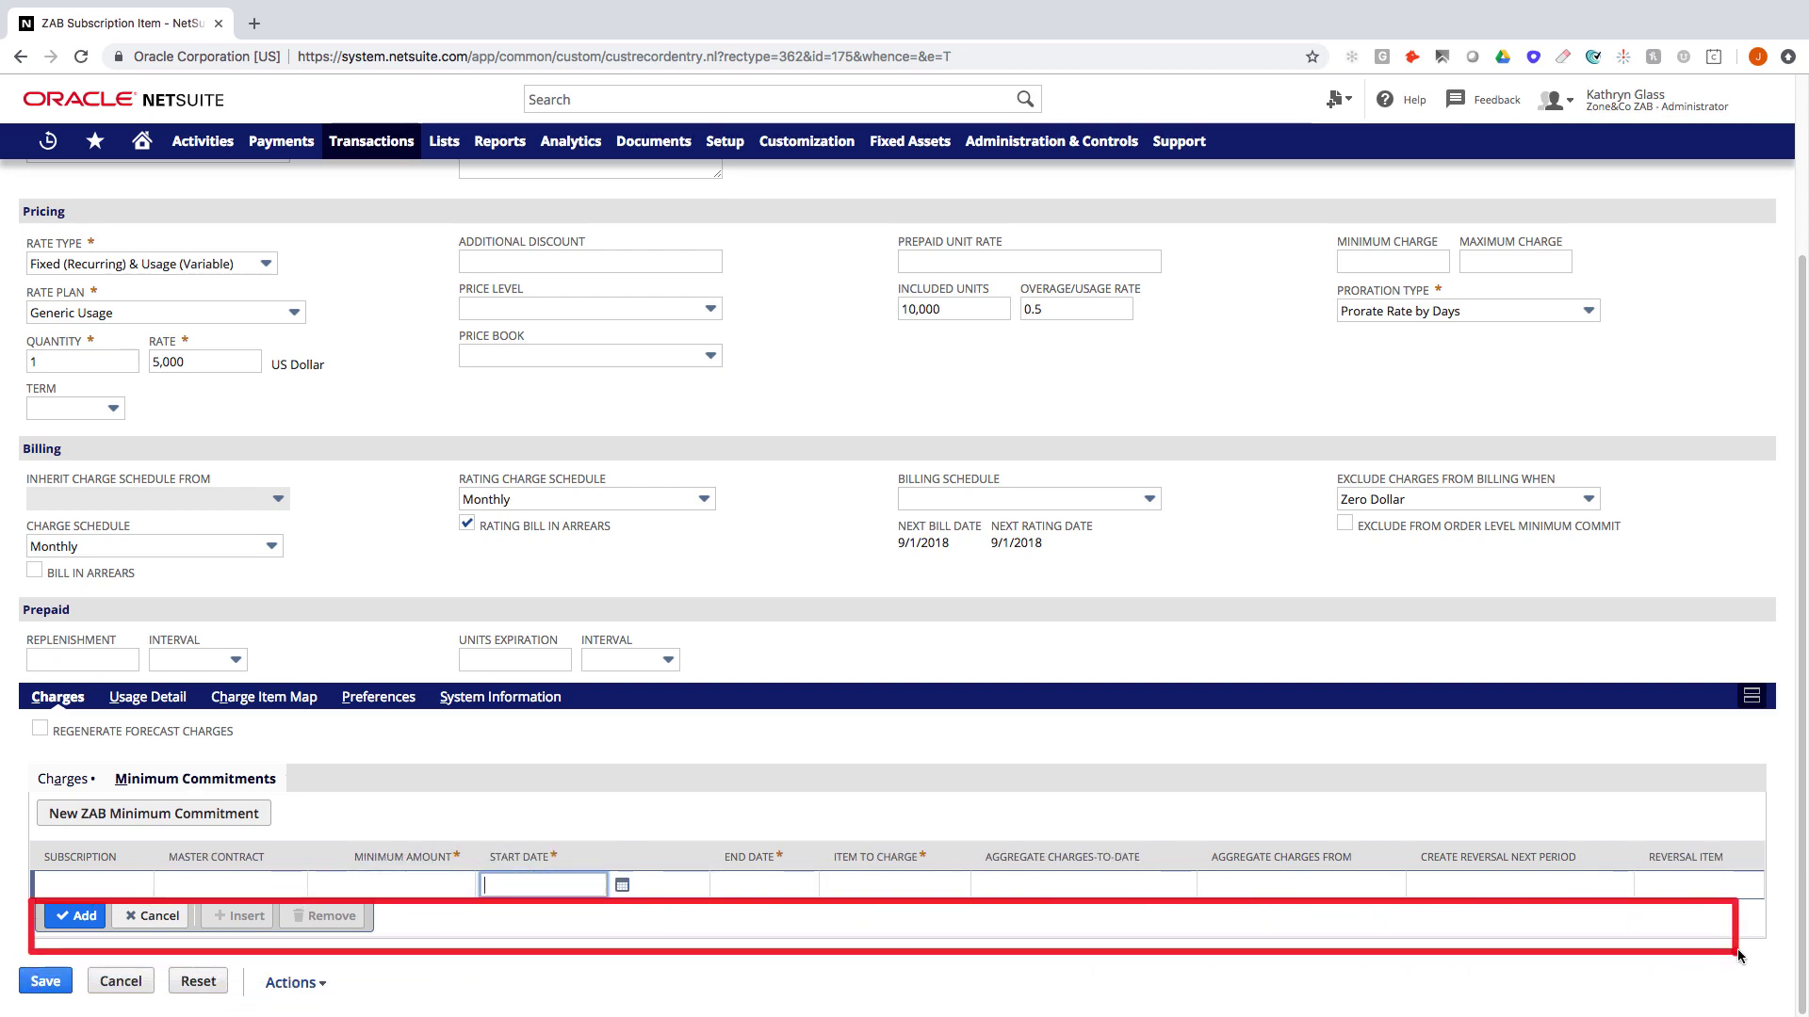
left_click_drag(28, 949, 1760, 1000)
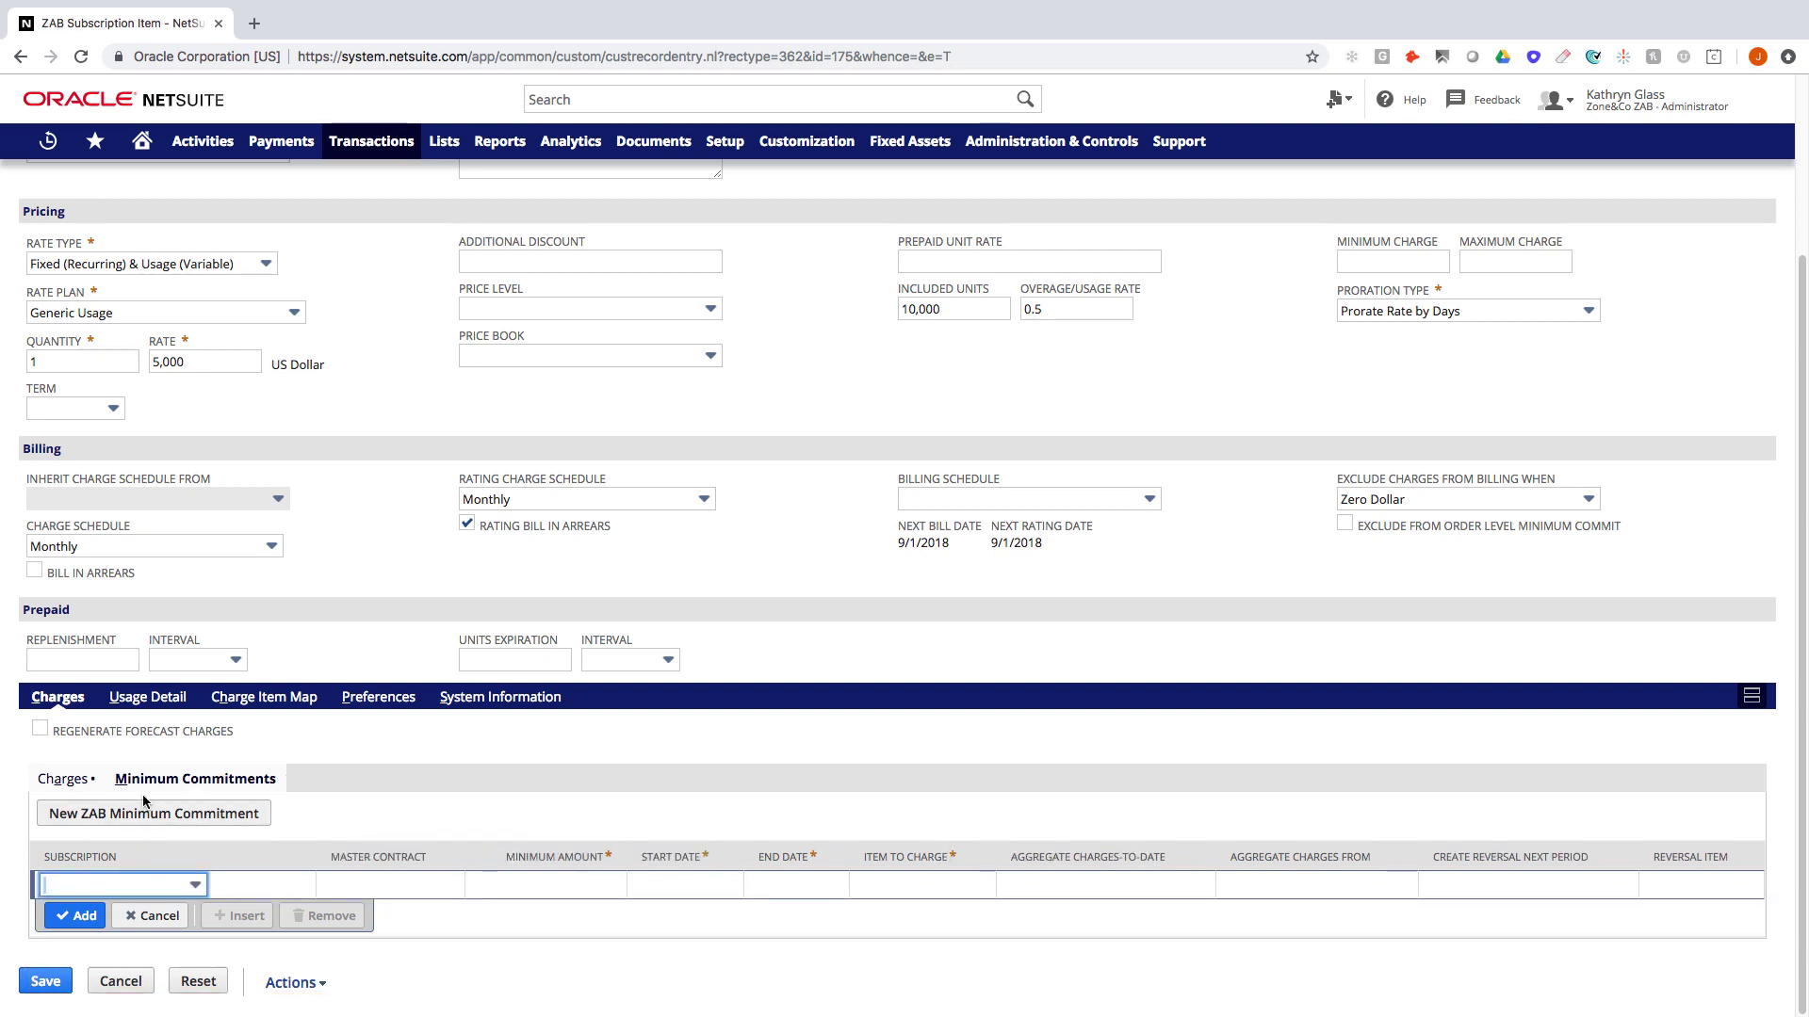
left_click(64, 780)
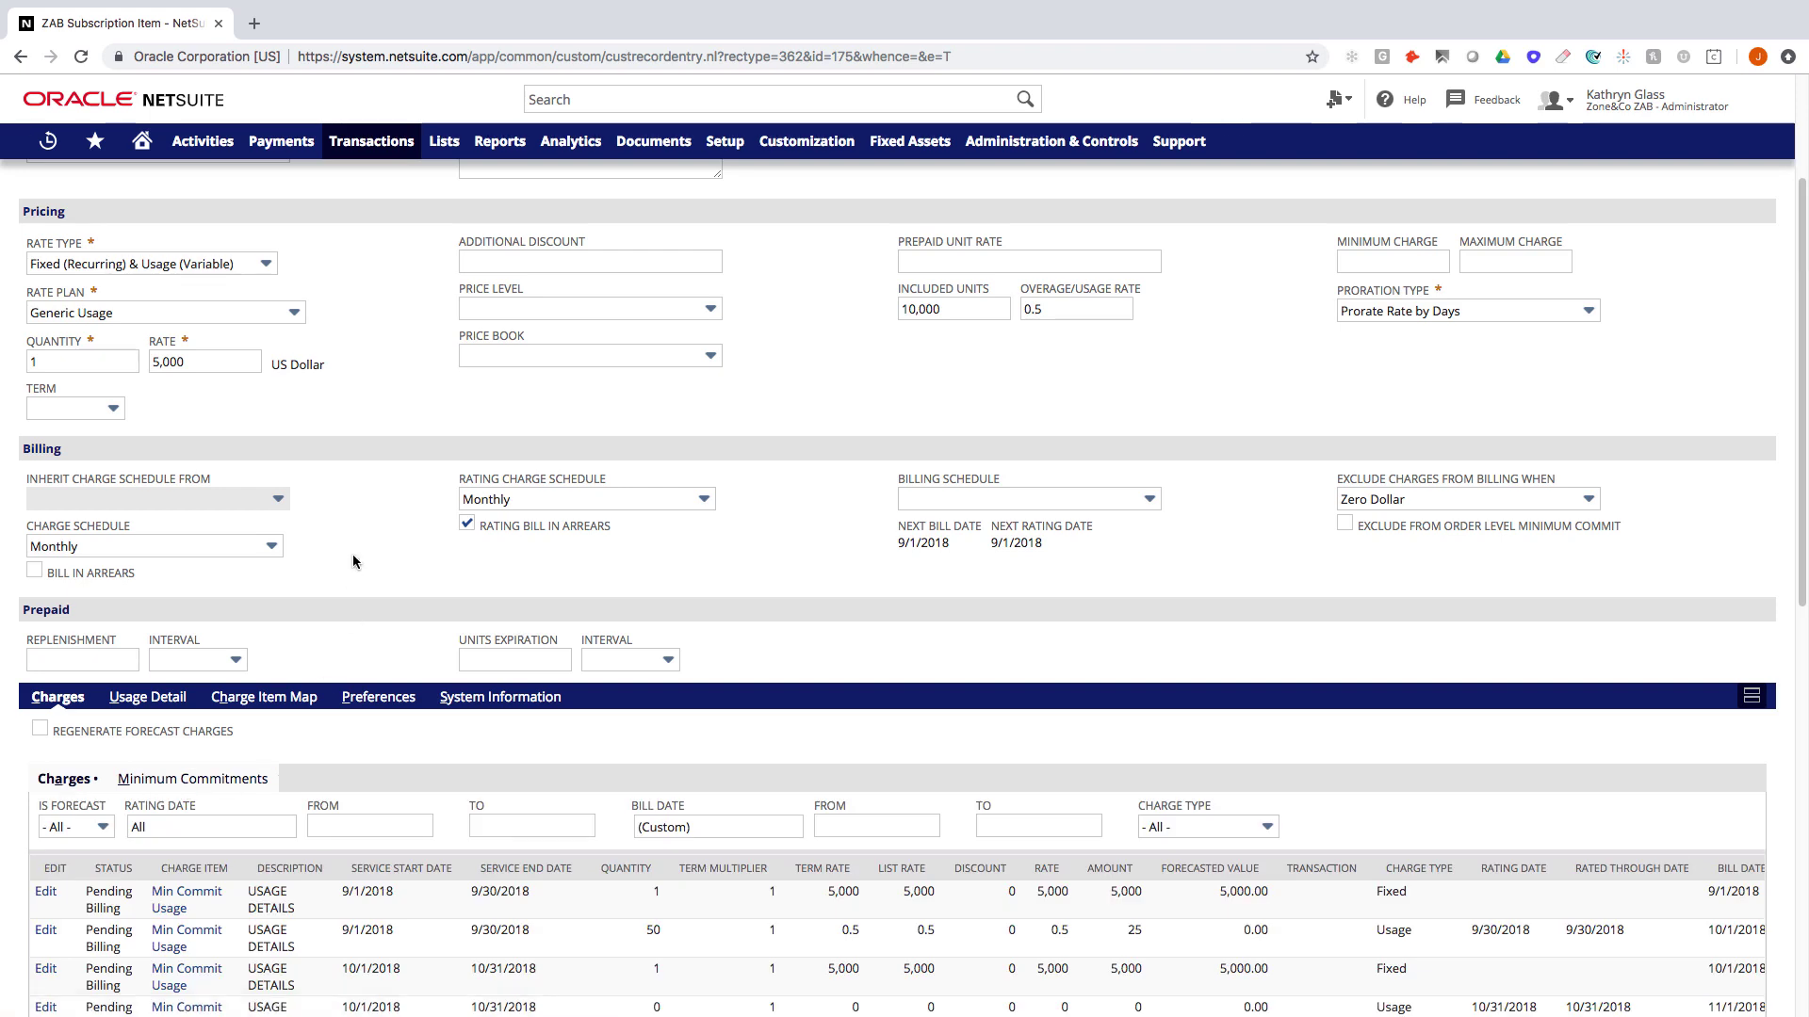